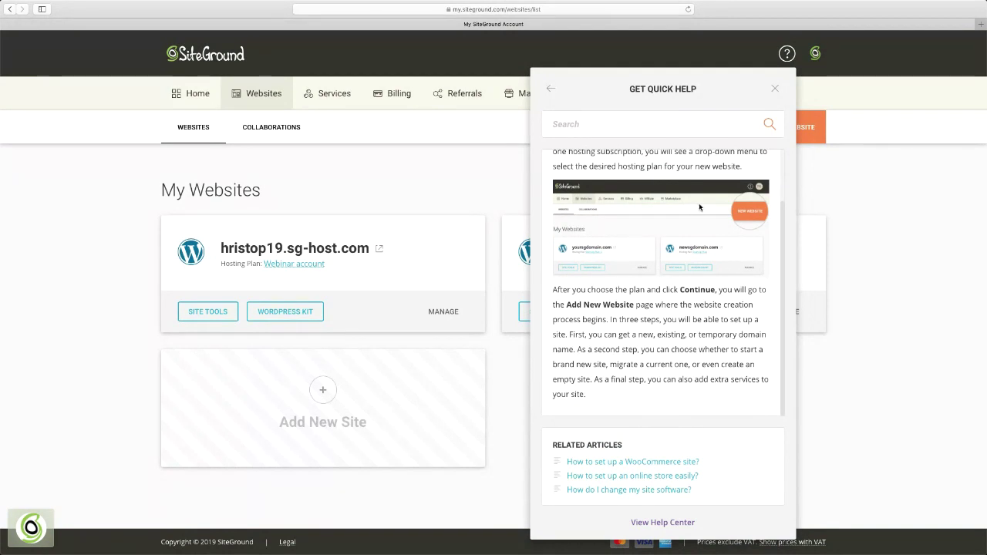
- Open the full Help Center and look through its help topic categories and the available tutorials
{"action": "left_click", "coordinate": [661, 524]}
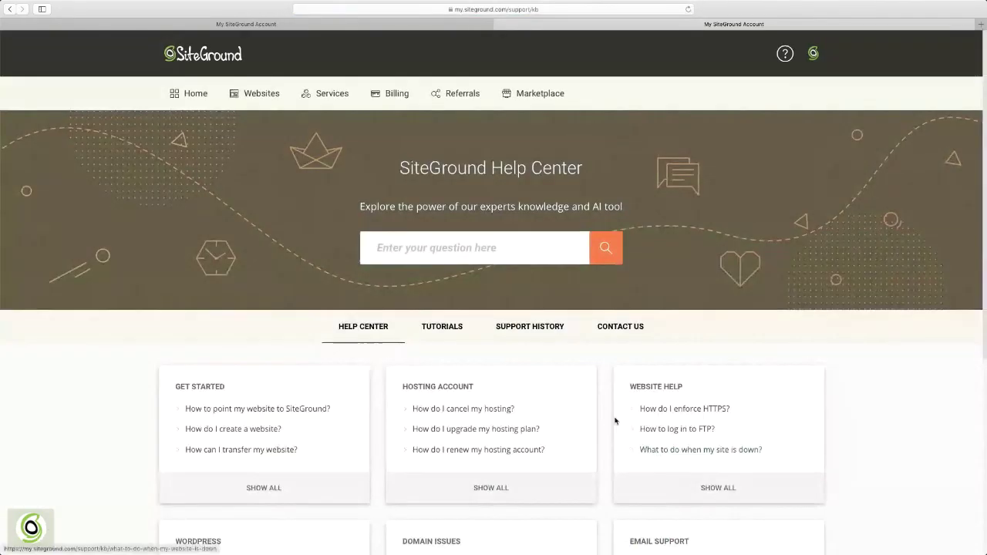
{"action": "scroll", "coordinate": [417, 301], "scroll_direction": "down", "scroll_amount": 2}
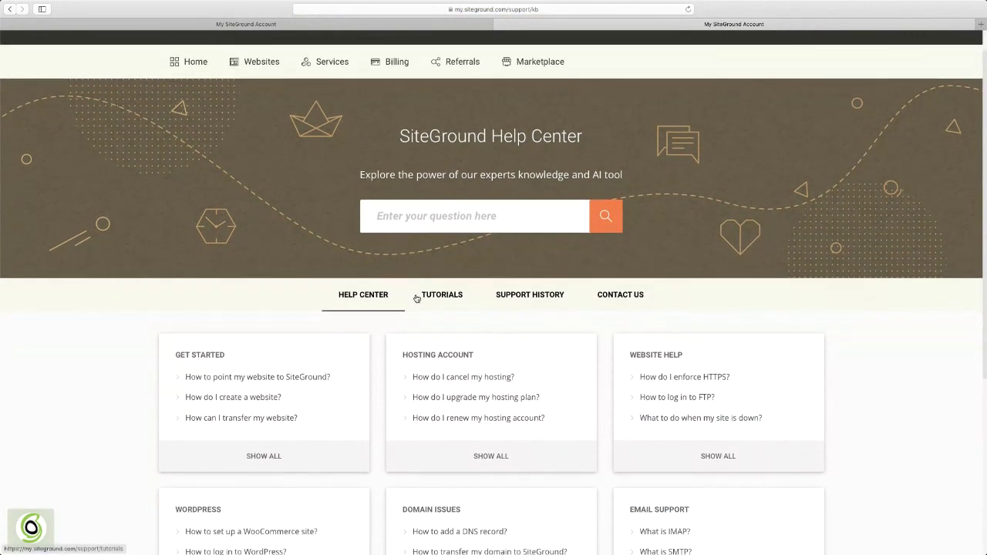
{"action": "scroll", "coordinate": [417, 302], "scroll_direction": "down", "scroll_amount": 3}
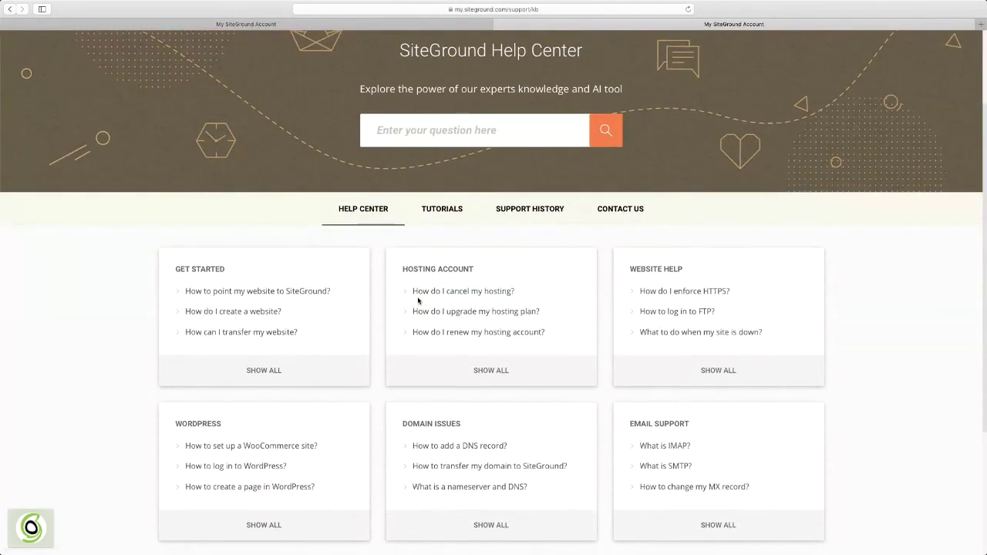
{"action": "scroll", "coordinate": [418, 302], "scroll_direction": "down", "scroll_amount": 1}
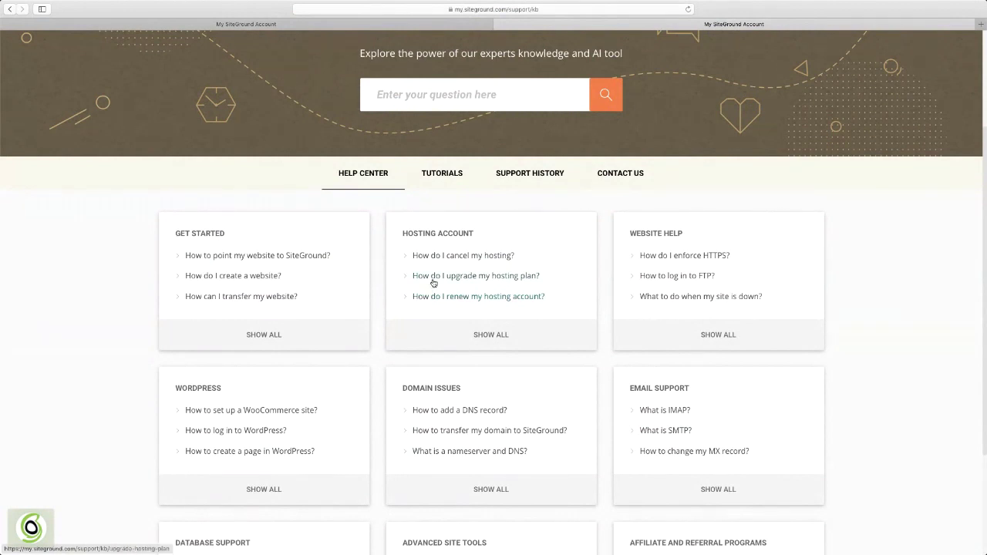
{"action": "left_click", "coordinate": [440, 174]}
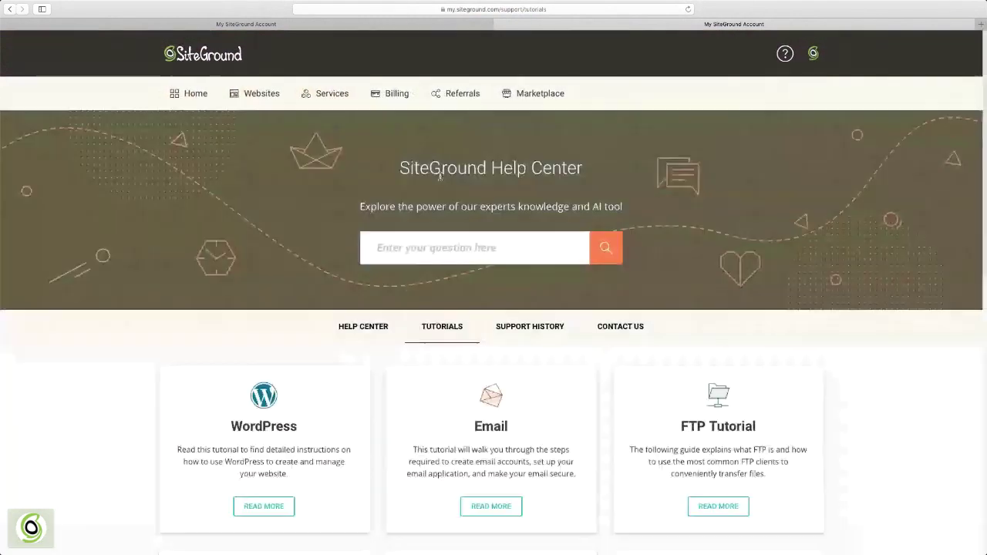
{"action": "scroll", "coordinate": [456, 199], "scroll_direction": "down", "scroll_amount": 2}
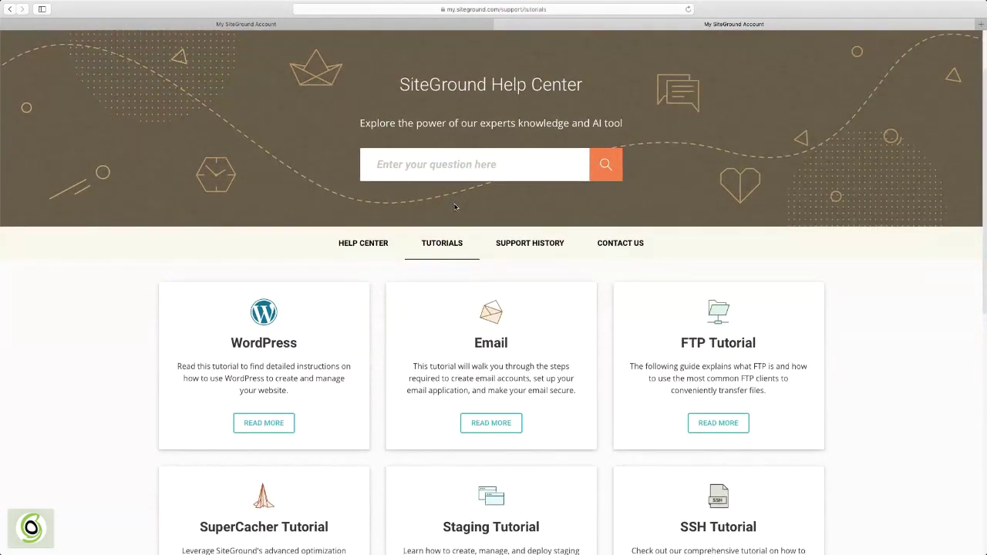
- Open the Help Center's contact options and select Billing Support to view its topics
{"action": "left_click", "coordinate": [621, 248]}
{"action": "scroll", "coordinate": [623, 270], "scroll_direction": "down", "scroll_amount": 1}
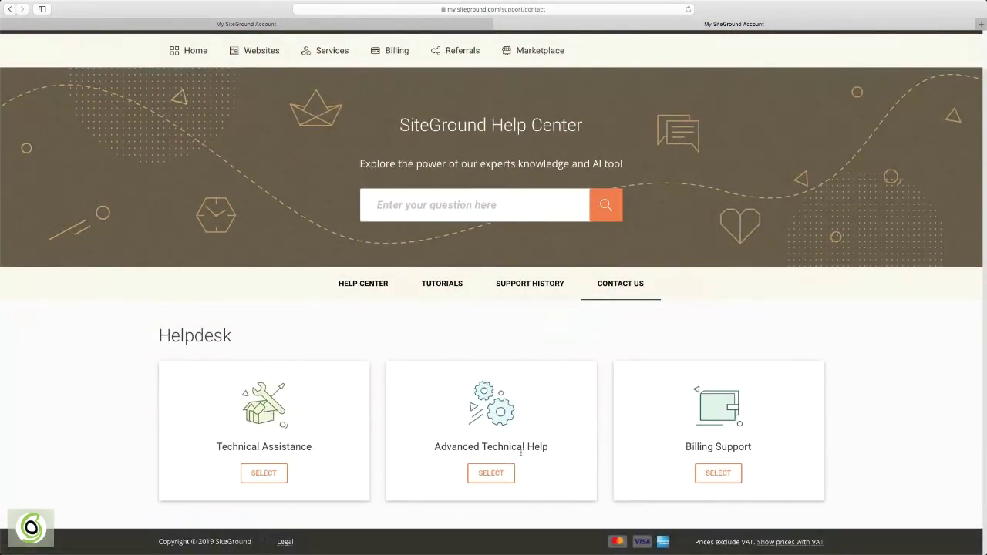
{"action": "left_click", "coordinate": [713, 472]}
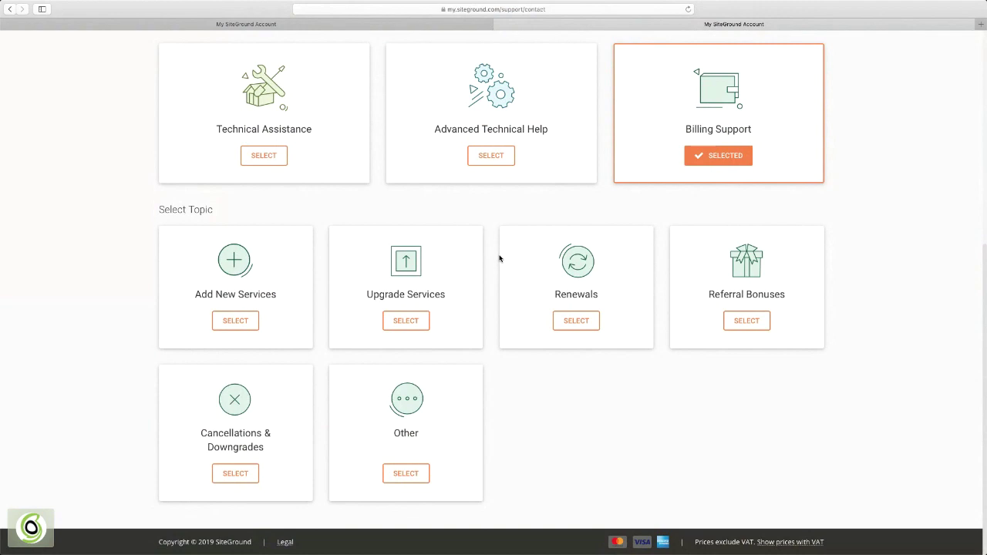
{"action": "scroll", "coordinate": [499, 259], "scroll_direction": "up", "scroll_amount": 3}
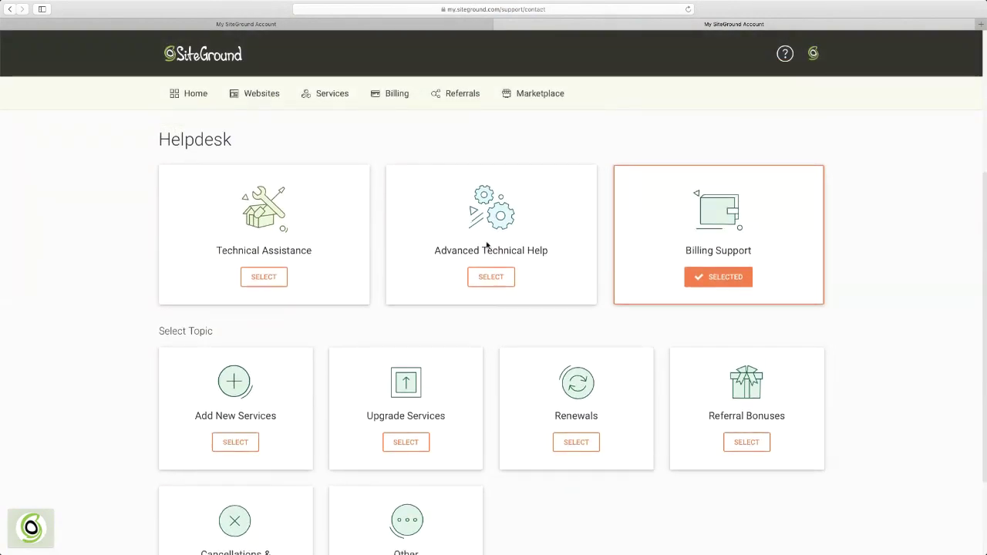
- Open the Webinar account hosting plan's details and show its statistics
{"action": "scroll", "coordinate": [488, 255], "scroll_direction": "up", "scroll_amount": 5}
{"action": "left_click", "coordinate": [322, 99]}
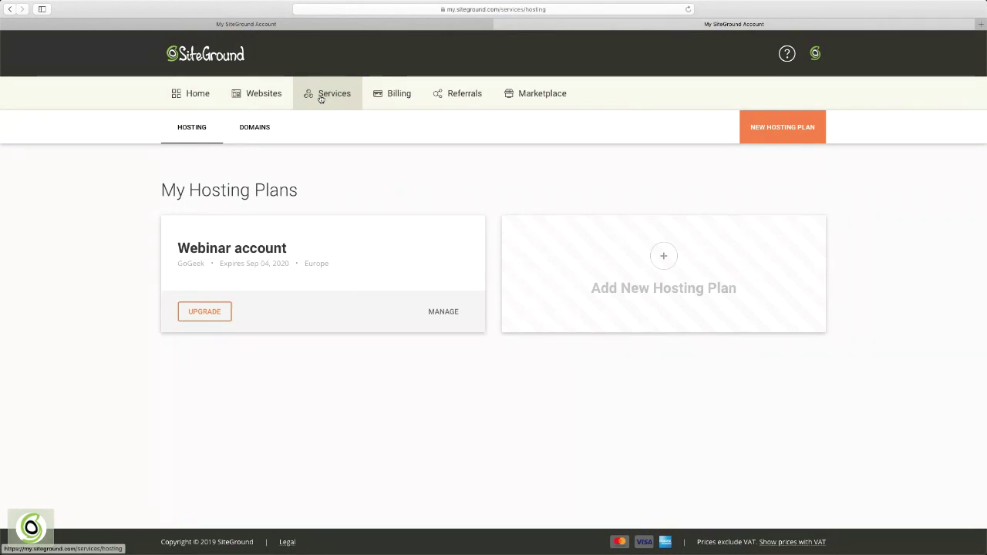
{"action": "left_click", "coordinate": [455, 314]}
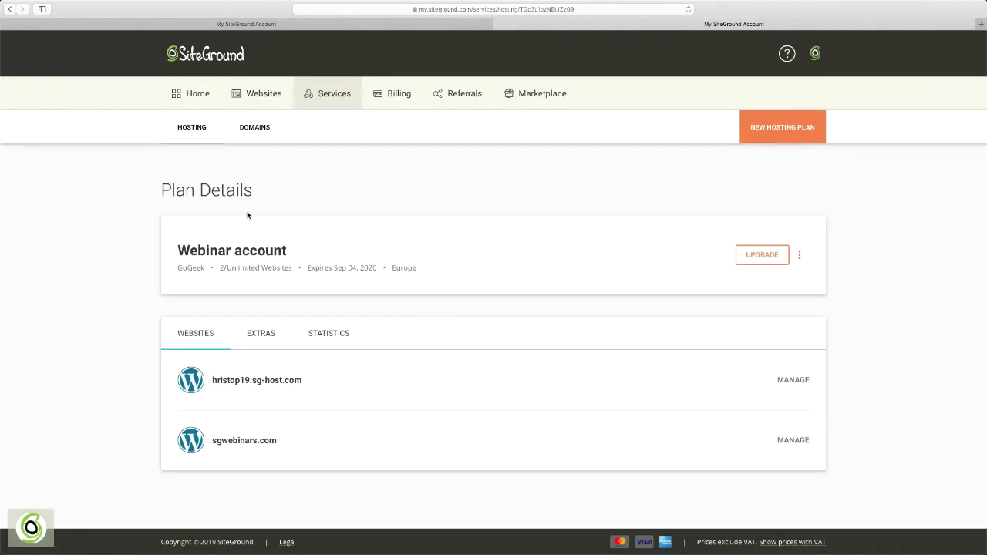
{"action": "left_click", "coordinate": [337, 338]}
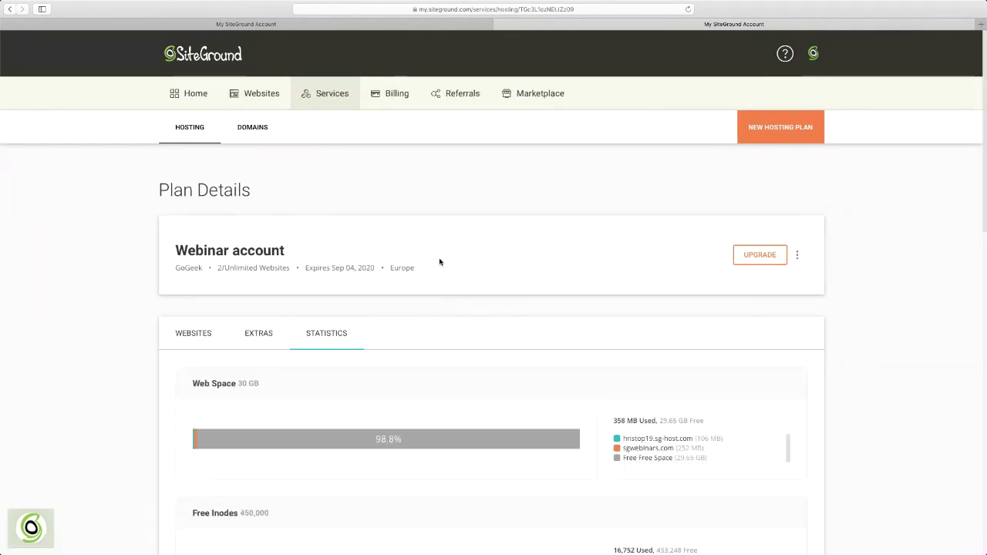
- Examine the plan's usage statistics for web space, inodes, program executions and CPU seconds
{"action": "scroll", "coordinate": [442, 265], "scroll_direction": "down", "scroll_amount": 1}
{"action": "scroll", "coordinate": [442, 265], "scroll_direction": "down", "scroll_amount": 2}
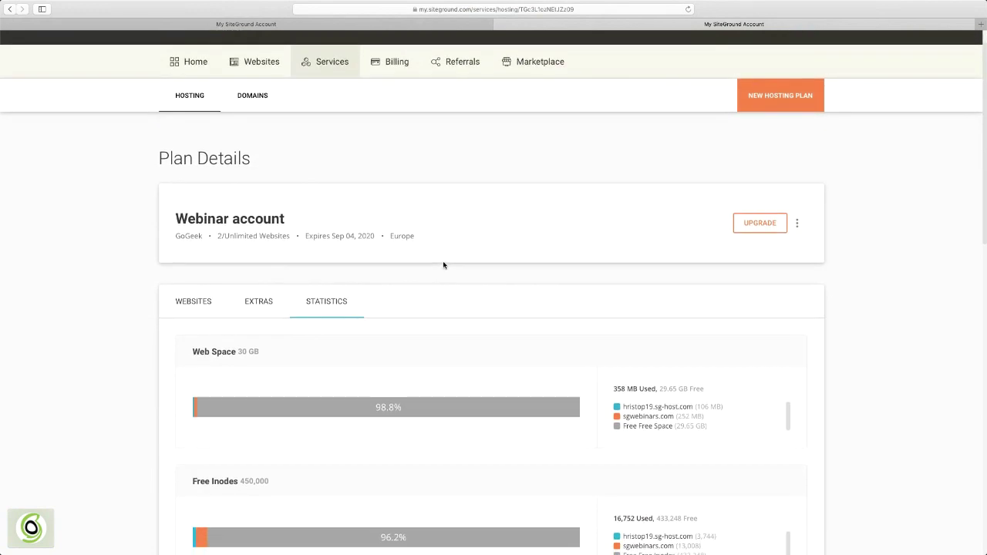
{"action": "scroll", "coordinate": [443, 266], "scroll_direction": "down", "scroll_amount": 3}
{"action": "scroll", "coordinate": [446, 267], "scroll_direction": "down", "scroll_amount": 2}
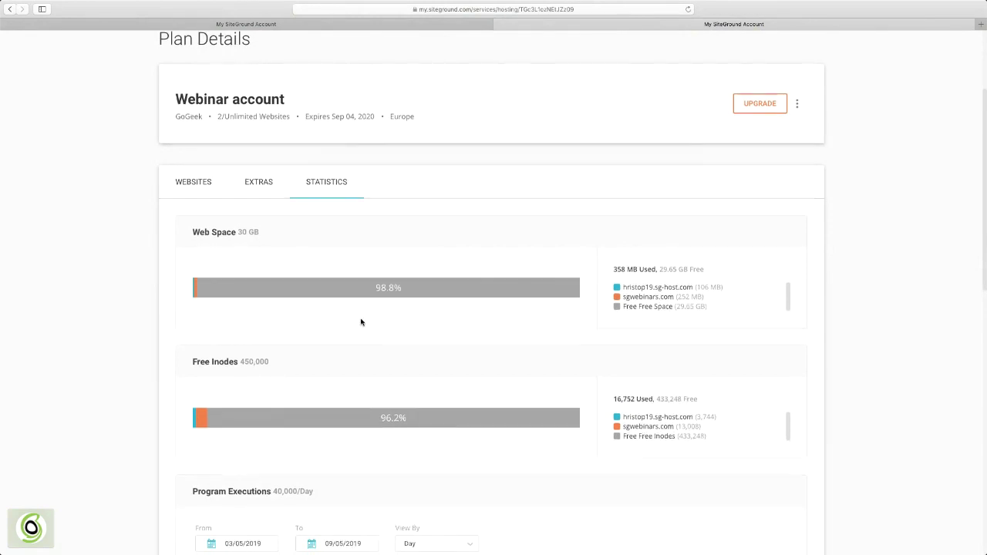
{"action": "scroll", "coordinate": [359, 320], "scroll_direction": "down", "scroll_amount": 1}
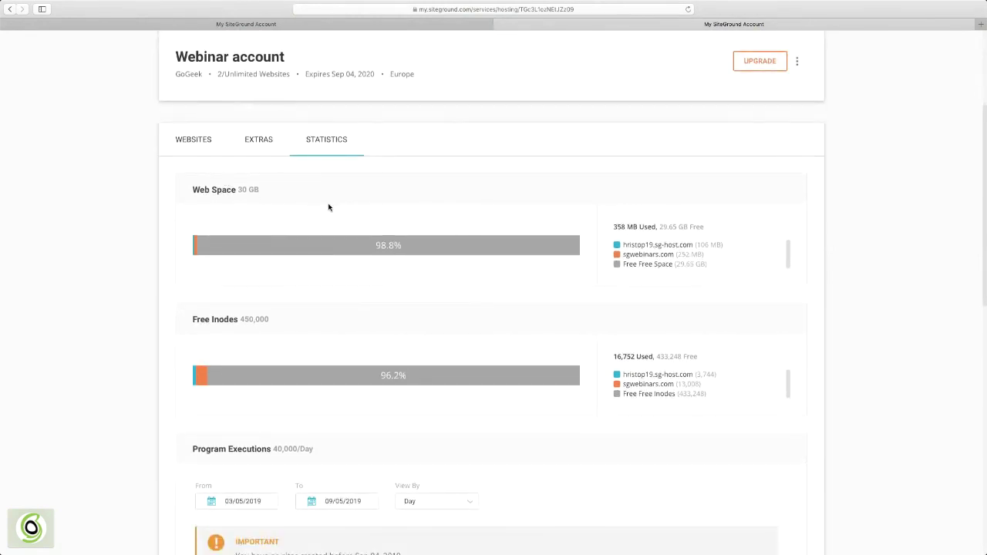
{"action": "scroll", "coordinate": [671, 295], "scroll_direction": "down", "scroll_amount": 2}
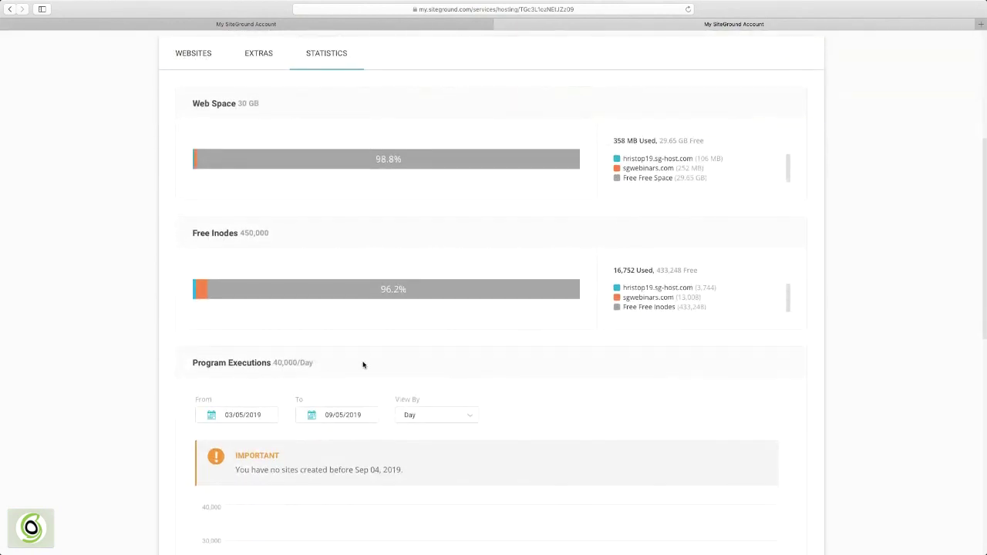
{"action": "scroll", "coordinate": [409, 361], "scroll_direction": "down", "scroll_amount": 8}
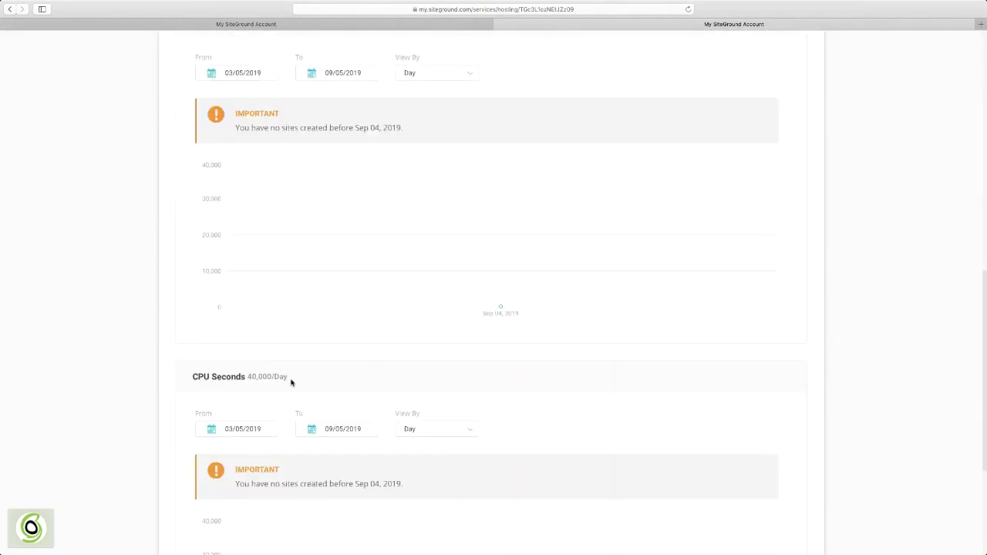
{"action": "scroll", "coordinate": [292, 381], "scroll_direction": "down", "scroll_amount": 3}
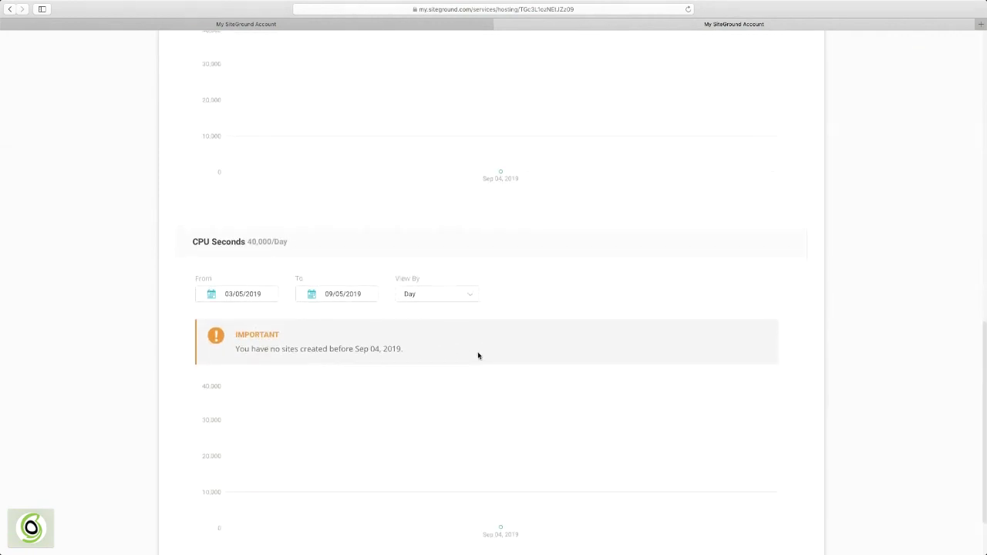
{"action": "scroll", "coordinate": [478, 355], "scroll_direction": "up", "scroll_amount": 3}
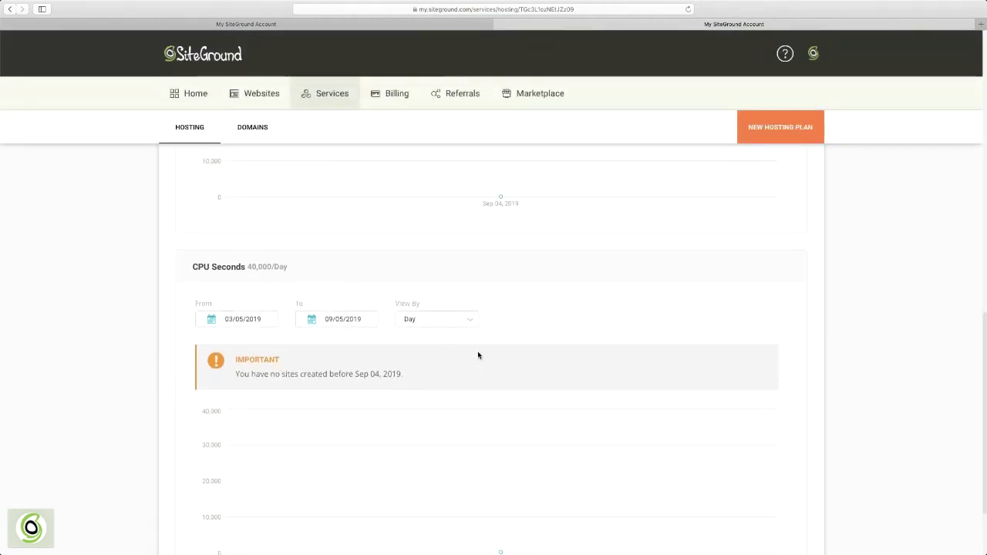
{"action": "scroll", "coordinate": [478, 354], "scroll_direction": "up", "scroll_amount": 10}
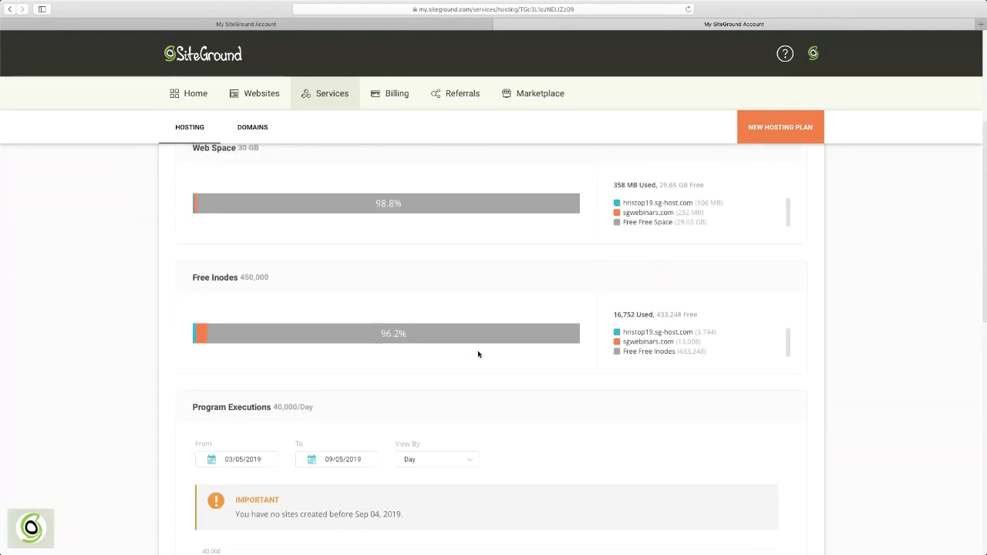
{"action": "scroll", "coordinate": [455, 280], "scroll_direction": "up", "scroll_amount": 2}
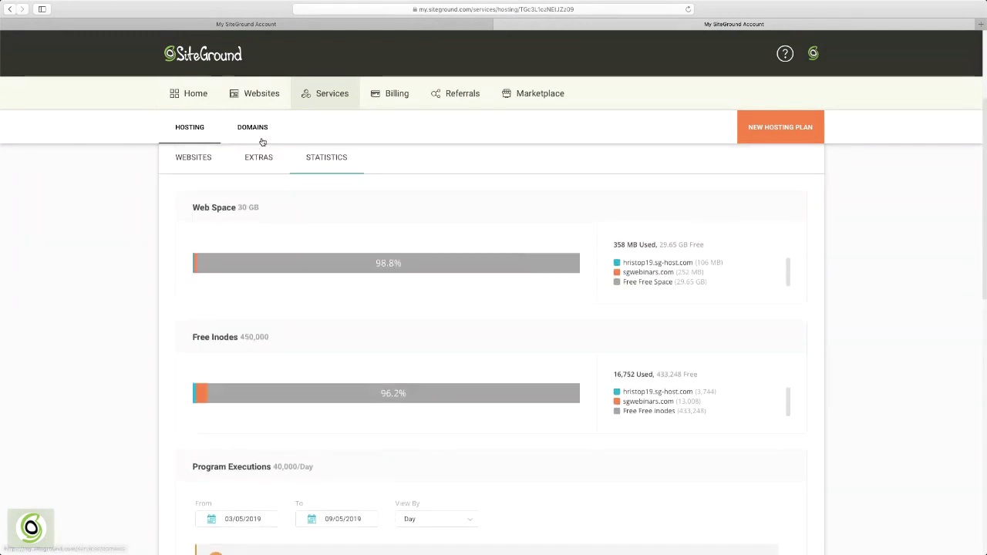
- Open the details of the website sgwebinars.com and start an ownership transfer for it
{"action": "left_click", "coordinate": [266, 98]}
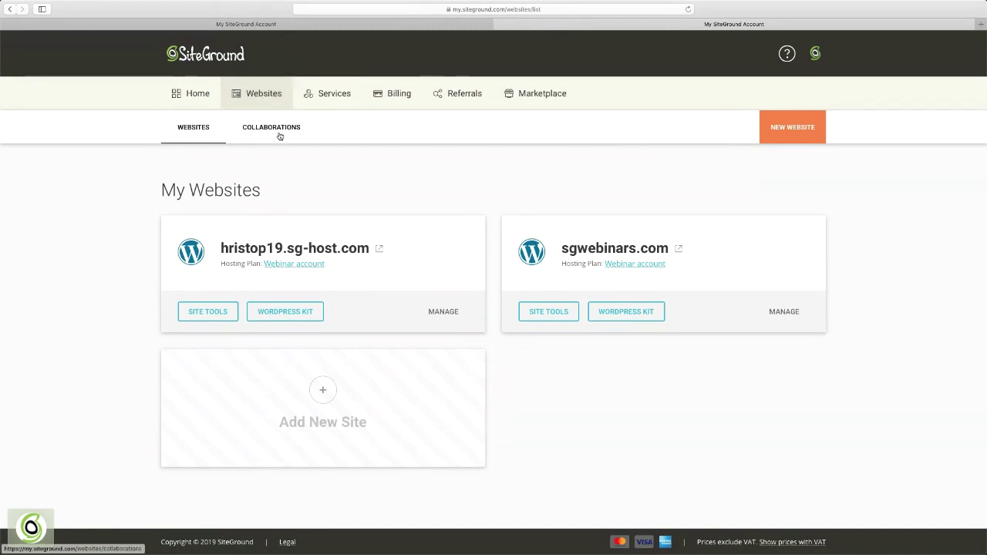
{"action": "left_click", "coordinate": [784, 312]}
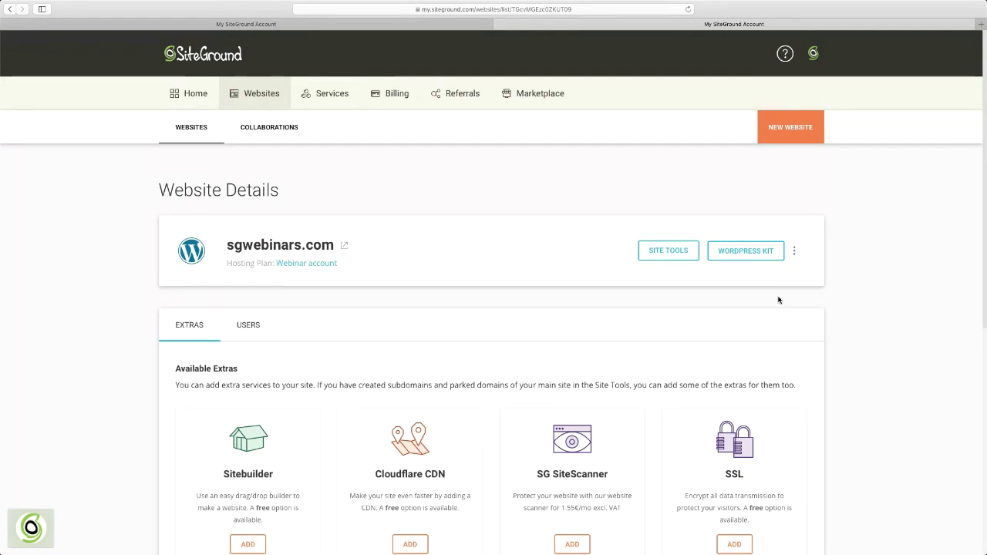
{"action": "left_click", "coordinate": [794, 251]}
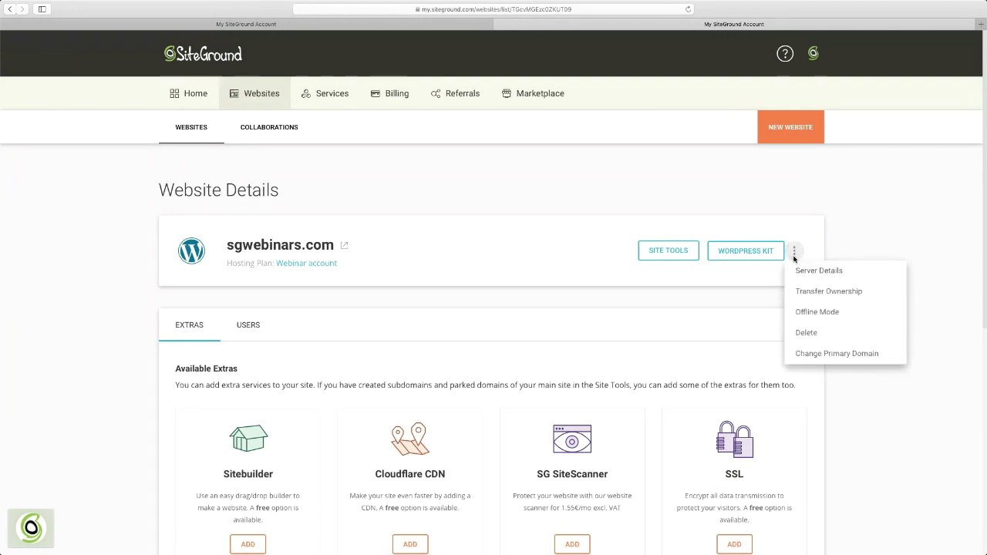
{"action": "left_click", "coordinate": [831, 292]}
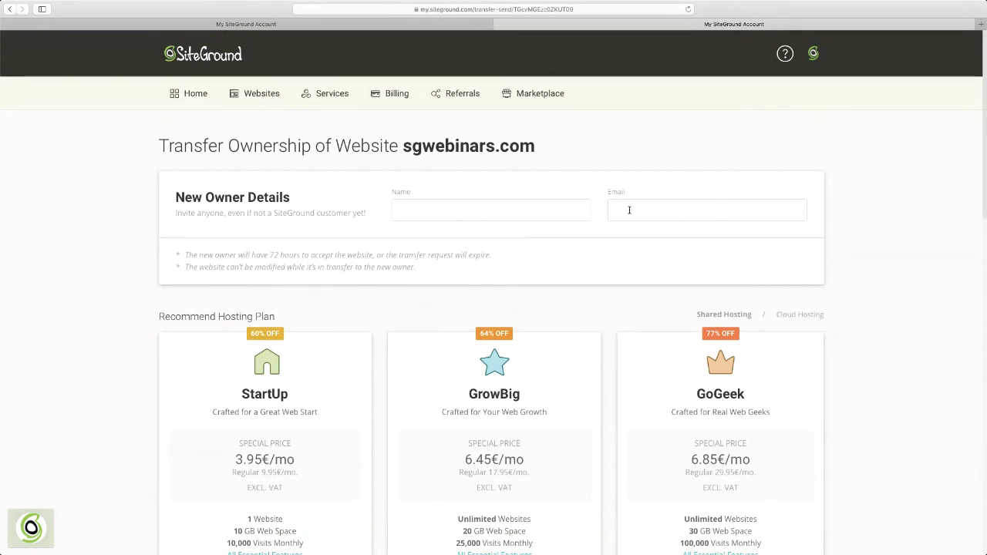
- Recommend the GrowBig hosting plan and the Dedicated IP service to the website's new owner
{"action": "scroll", "coordinate": [636, 204], "scroll_direction": "down", "scroll_amount": 3}
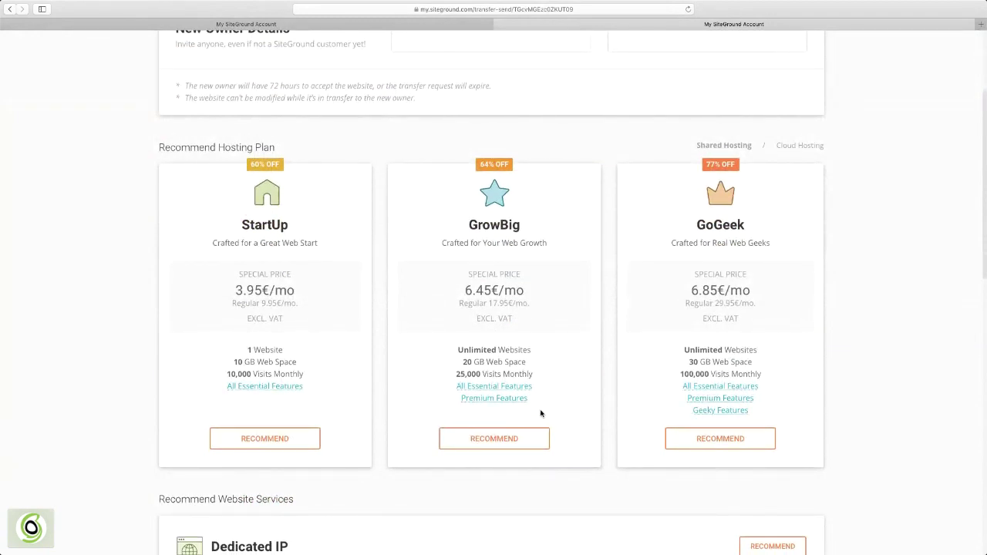
{"action": "left_click", "coordinate": [524, 442]}
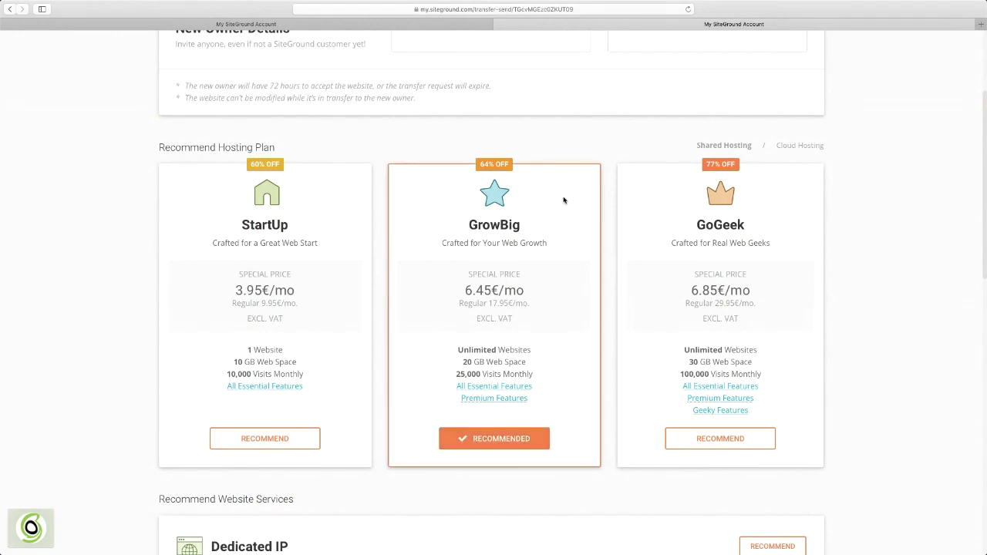
{"action": "scroll", "coordinate": [767, 232], "scroll_direction": "down", "scroll_amount": 5}
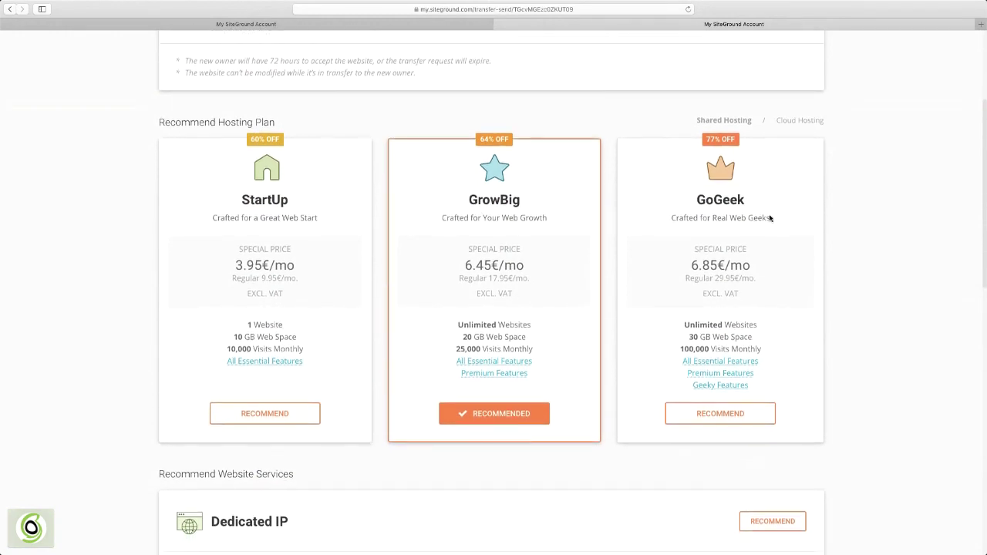
{"action": "left_click", "coordinate": [777, 375]}
- Review the transfer form's existing services, confirmation options and recommended plan without initiating the transfer
{"action": "scroll", "coordinate": [678, 306], "scroll_direction": "down", "scroll_amount": 1}
{"action": "scroll", "coordinate": [678, 307], "scroll_direction": "down", "scroll_amount": 7}
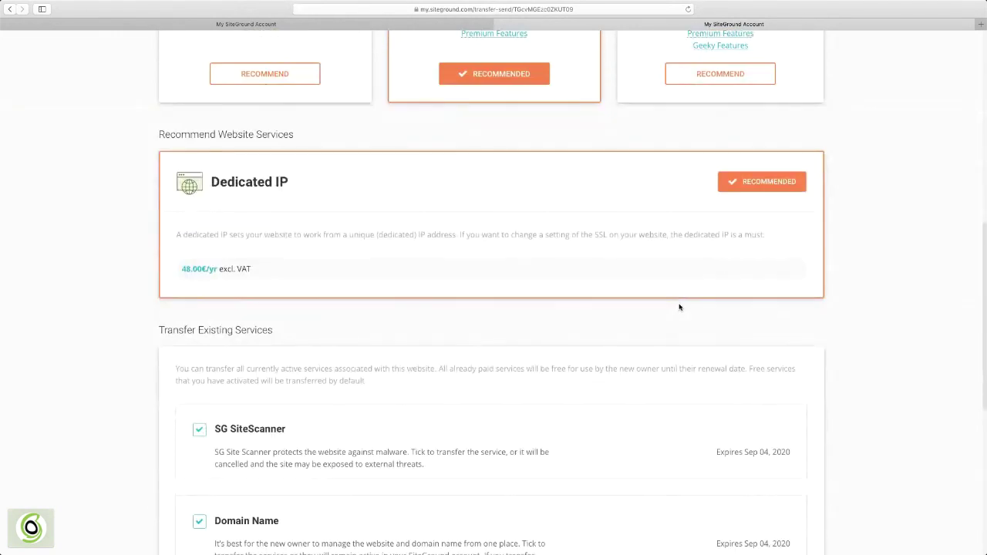
{"action": "scroll", "coordinate": [531, 296], "scroll_direction": "down", "scroll_amount": 3}
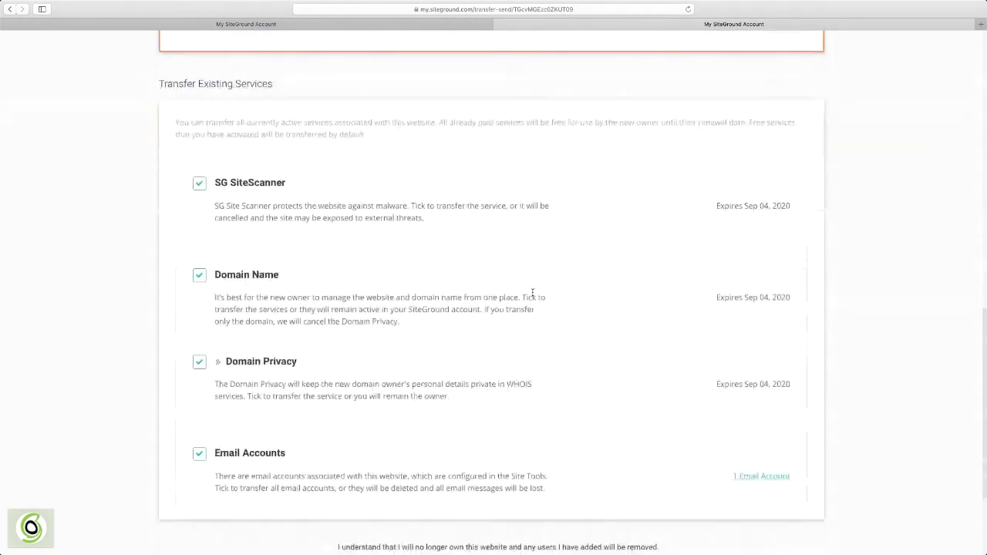
{"action": "scroll", "coordinate": [531, 296], "scroll_direction": "down", "scroll_amount": 2}
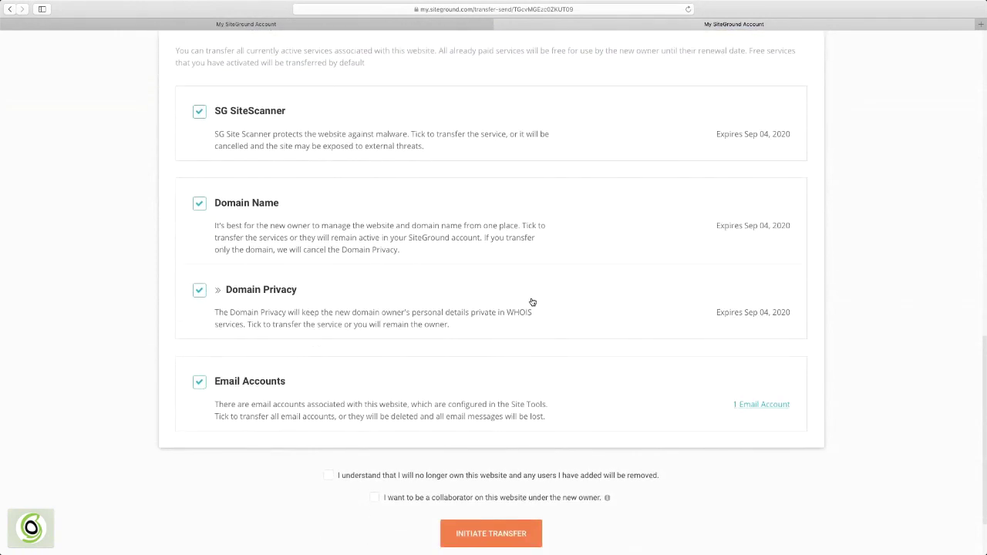
{"action": "scroll", "coordinate": [560, 319], "scroll_direction": "up", "scroll_amount": 1}
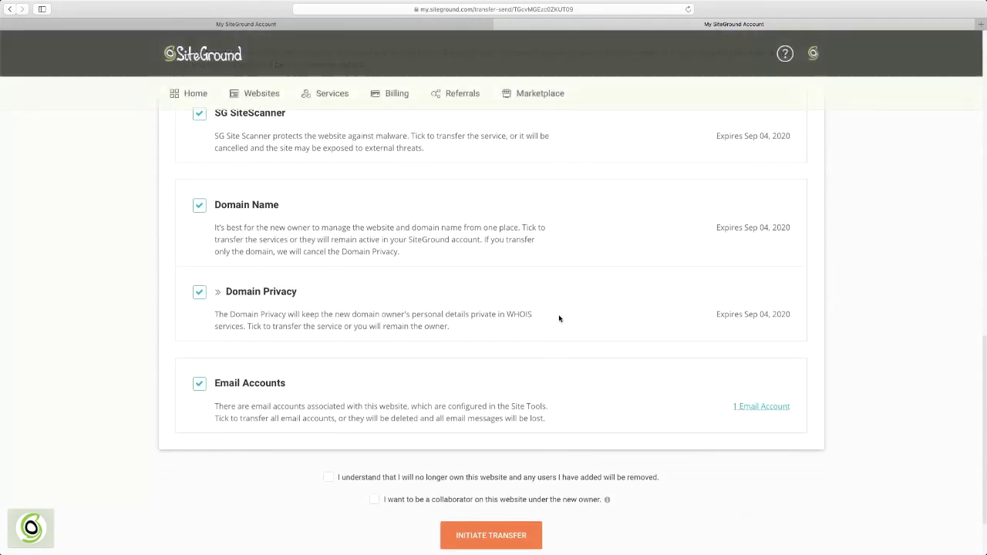
{"action": "scroll", "coordinate": [747, 380], "scroll_direction": "up", "scroll_amount": 6}
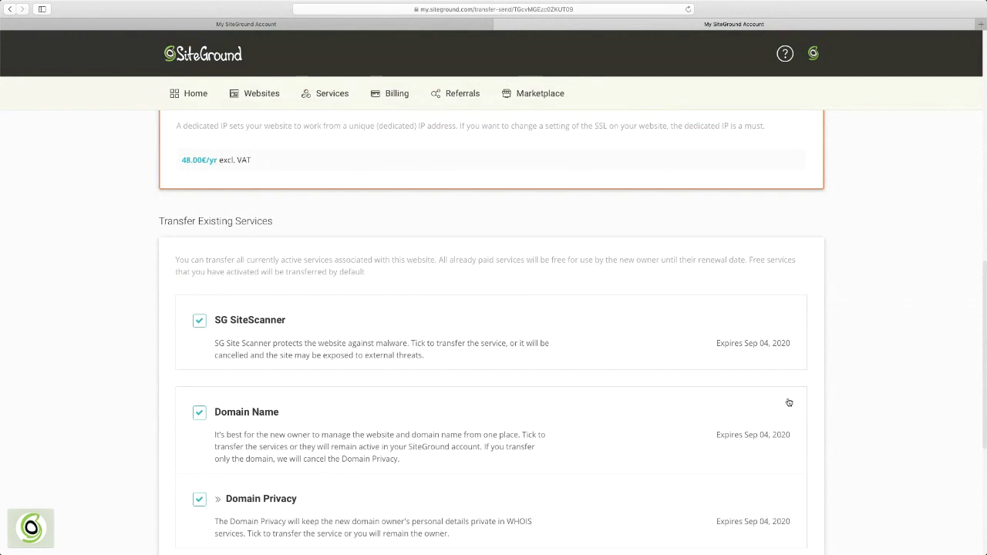
{"action": "scroll", "coordinate": [788, 401], "scroll_direction": "up", "scroll_amount": 10}
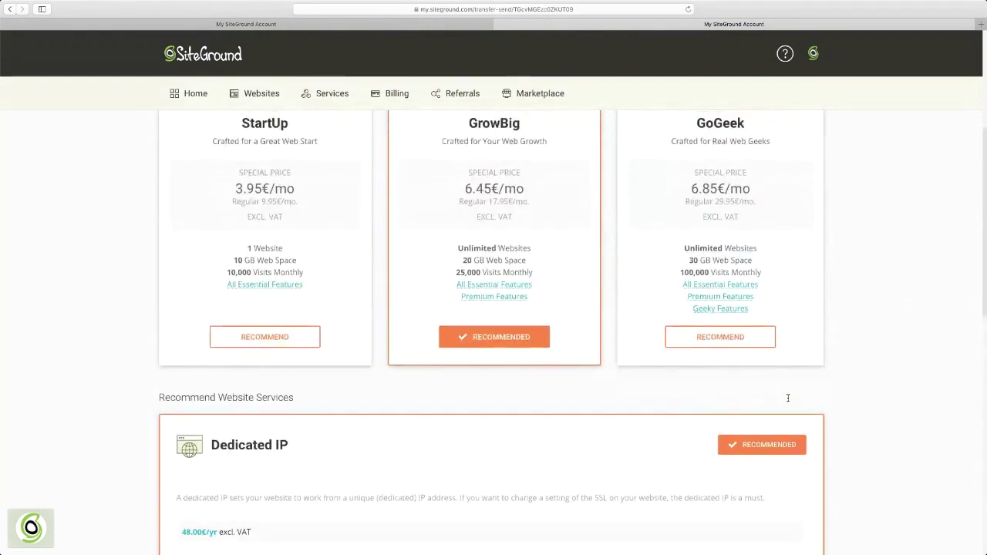
{"action": "scroll", "coordinate": [788, 400], "scroll_direction": "up", "scroll_amount": 2}
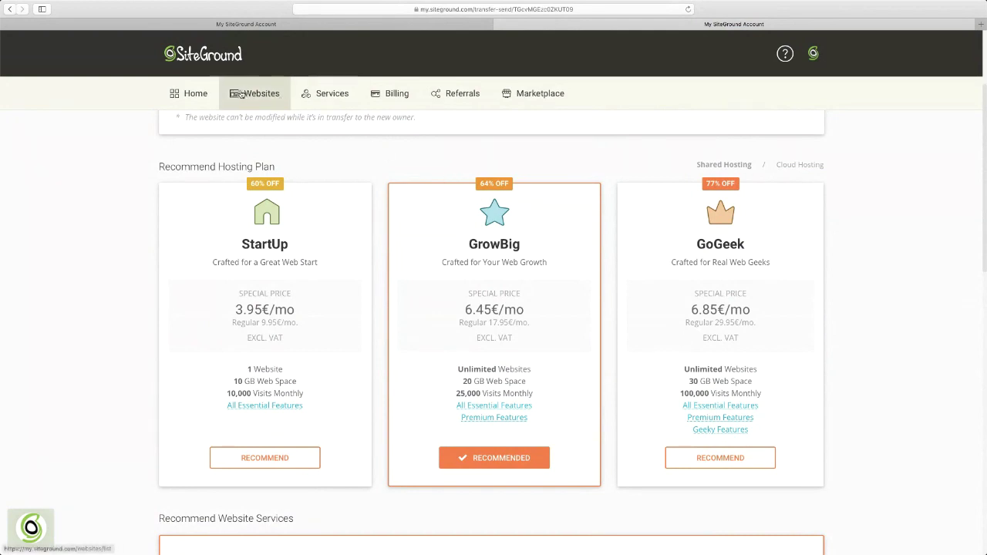
- Return to the list of websites and open Site Tools for sgwebinars.com
{"action": "scroll", "coordinate": [247, 104], "scroll_direction": "up", "scroll_amount": 2}
{"action": "left_click", "coordinate": [264, 103]}
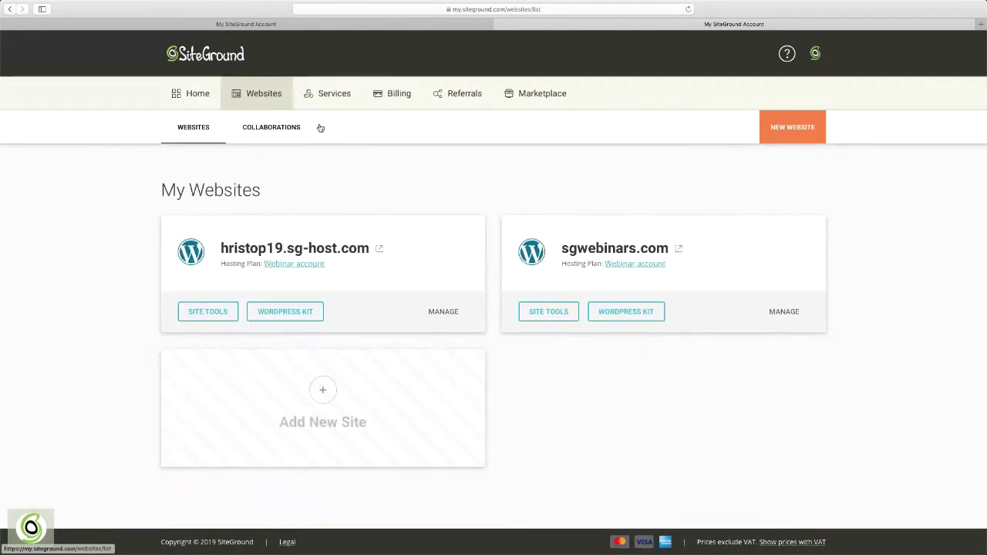
{"action": "left_click", "coordinate": [562, 318]}
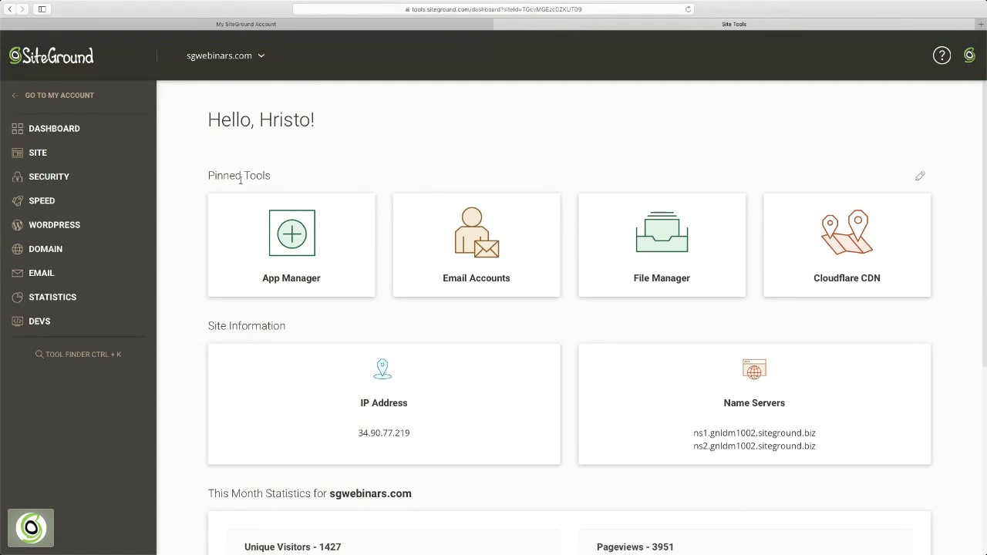
- Start editing the dashboard's pinned tools and pin FTP Accounts and SuperCacher
{"action": "left_click", "coordinate": [920, 178]}
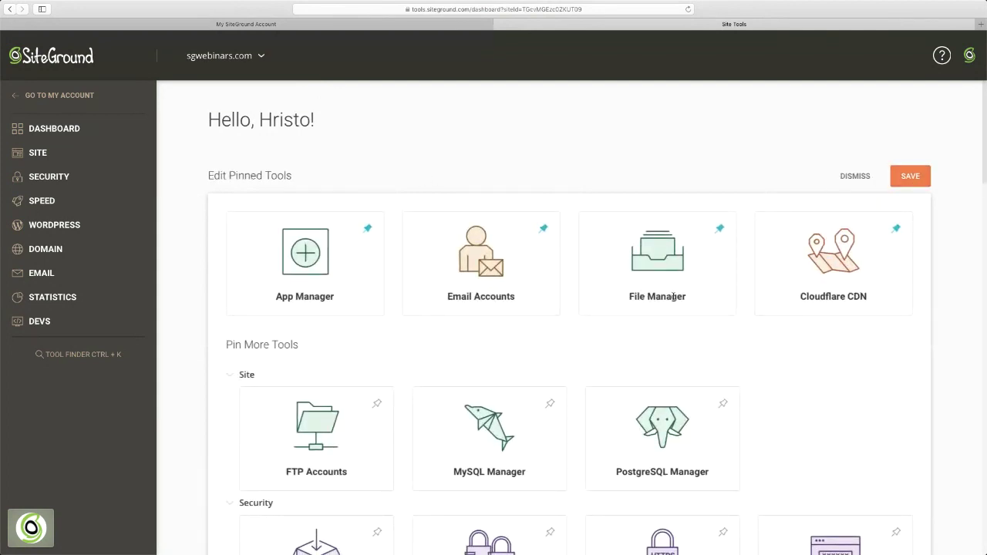
{"action": "scroll", "coordinate": [669, 299], "scroll_direction": "down", "scroll_amount": 1}
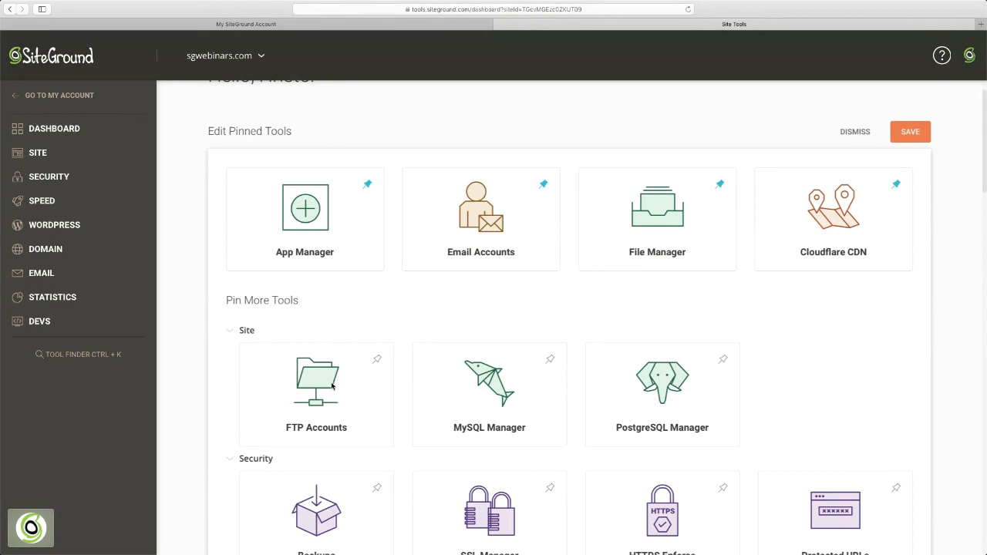
{"action": "scroll", "coordinate": [334, 385], "scroll_direction": "down", "scroll_amount": 1}
{"action": "left_click", "coordinate": [376, 315]}
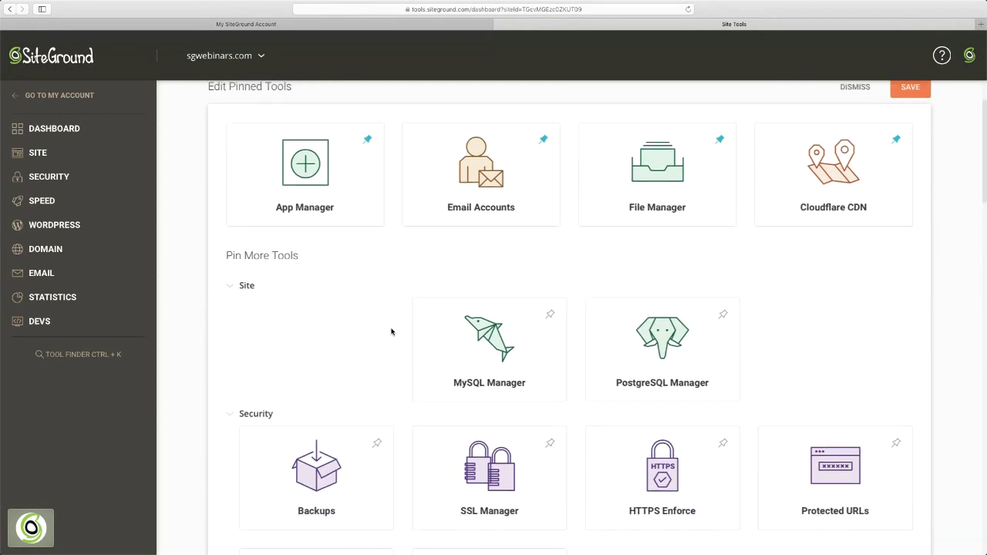
{"action": "scroll", "coordinate": [455, 336], "scroll_direction": "down", "scroll_amount": 2}
{"action": "scroll", "coordinate": [455, 337], "scroll_direction": "down", "scroll_amount": 5}
{"action": "scroll", "coordinate": [447, 343], "scroll_direction": "down", "scroll_amount": 2}
{"action": "left_click", "coordinate": [378, 441]}
{"action": "scroll", "coordinate": [654, 374], "scroll_direction": "down", "scroll_amount": 5}
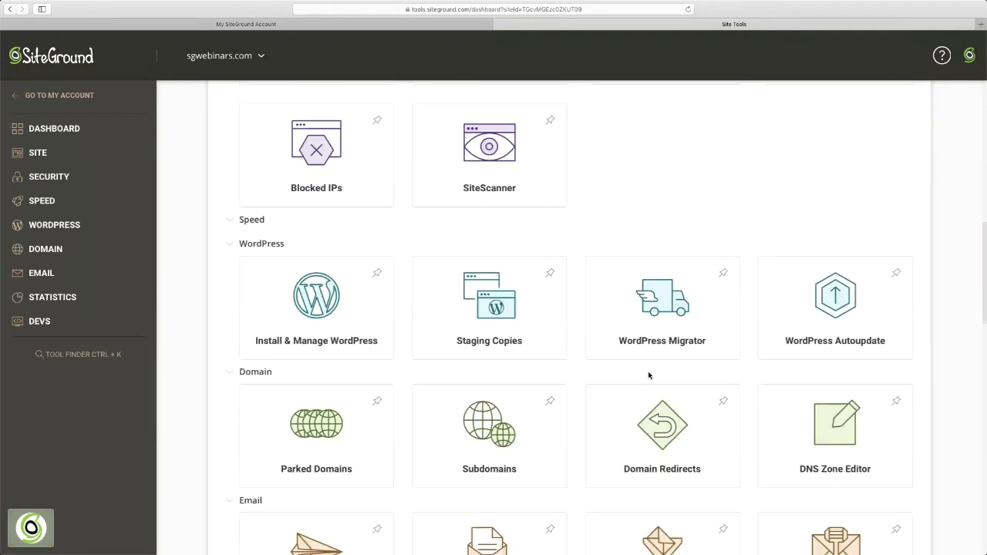
- Pin WordPress Migrator and Traffic as well, and save the pinned tools
{"action": "left_click", "coordinate": [722, 272]}
{"action": "scroll", "coordinate": [687, 291], "scroll_direction": "down", "scroll_amount": 5}
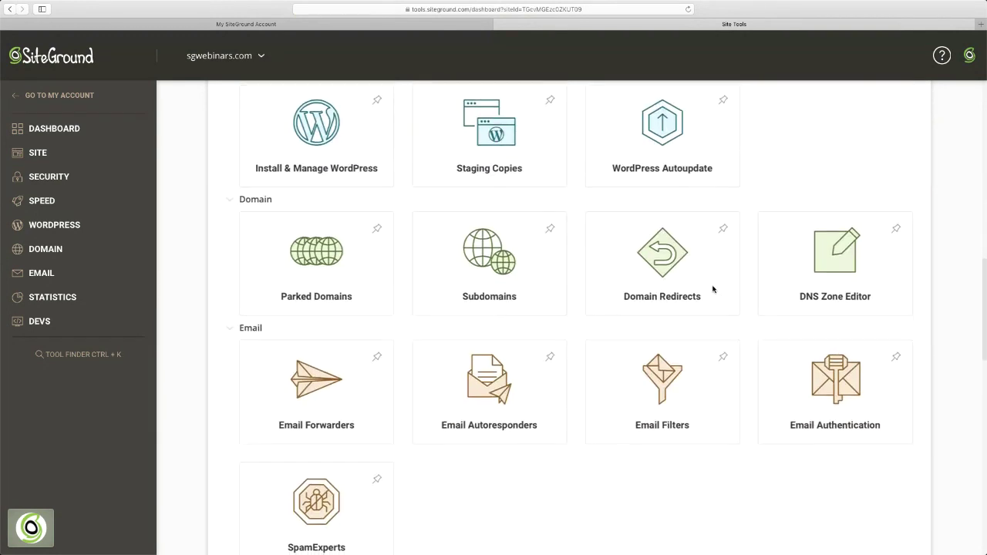
{"action": "scroll", "coordinate": [546, 367], "scroll_direction": "down", "scroll_amount": 7}
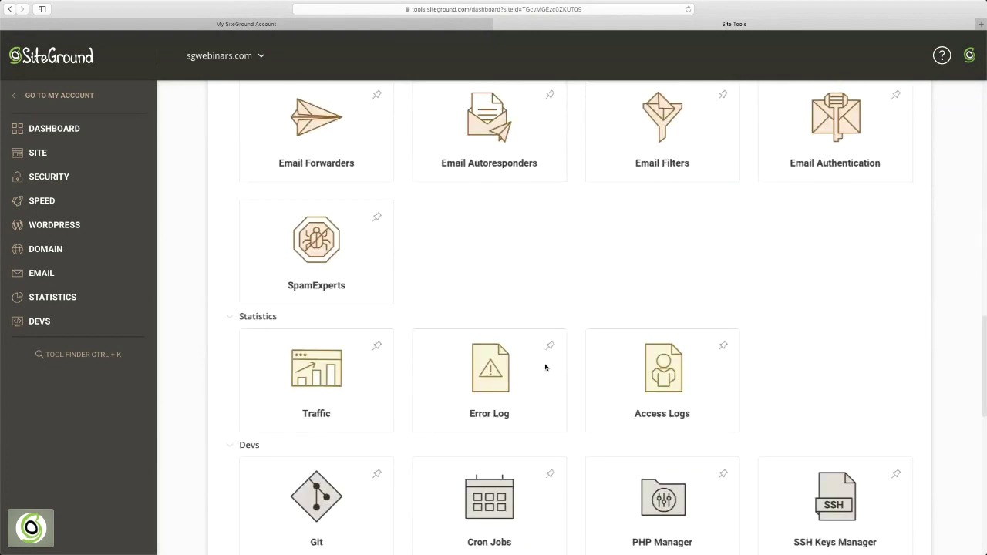
{"action": "left_click", "coordinate": [376, 346]}
{"action": "scroll", "coordinate": [376, 347], "scroll_direction": "up", "scroll_amount": 15}
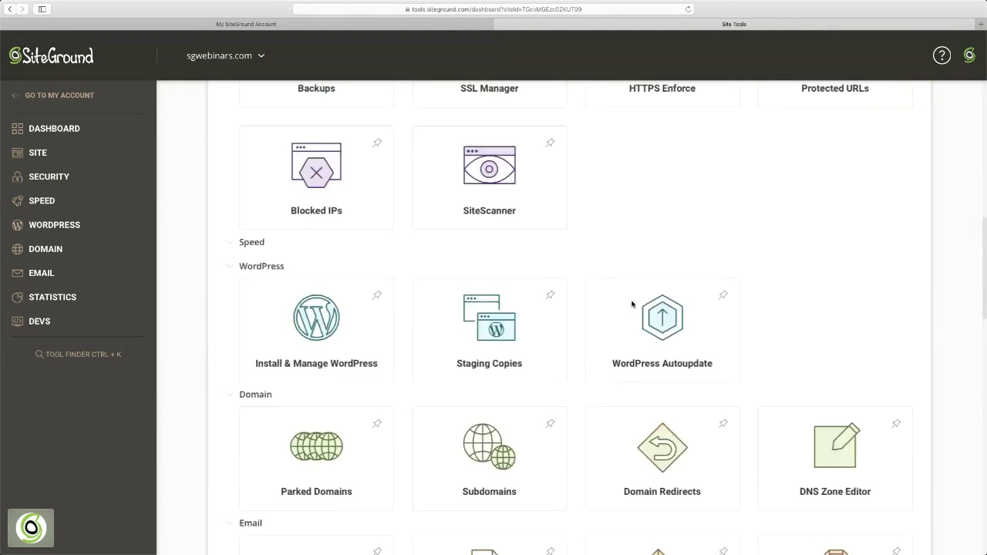
{"action": "left_click", "coordinate": [910, 177]}
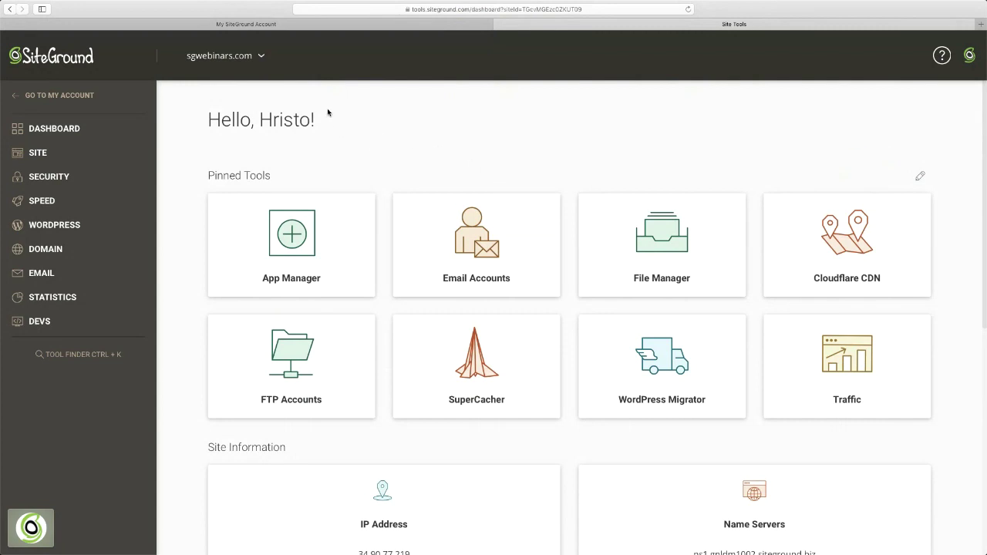
- Switch Site Tools to the sg-host.com website and open its File Manager
{"action": "left_click", "coordinate": [262, 59]}
{"action": "left_click", "coordinate": [247, 96]}
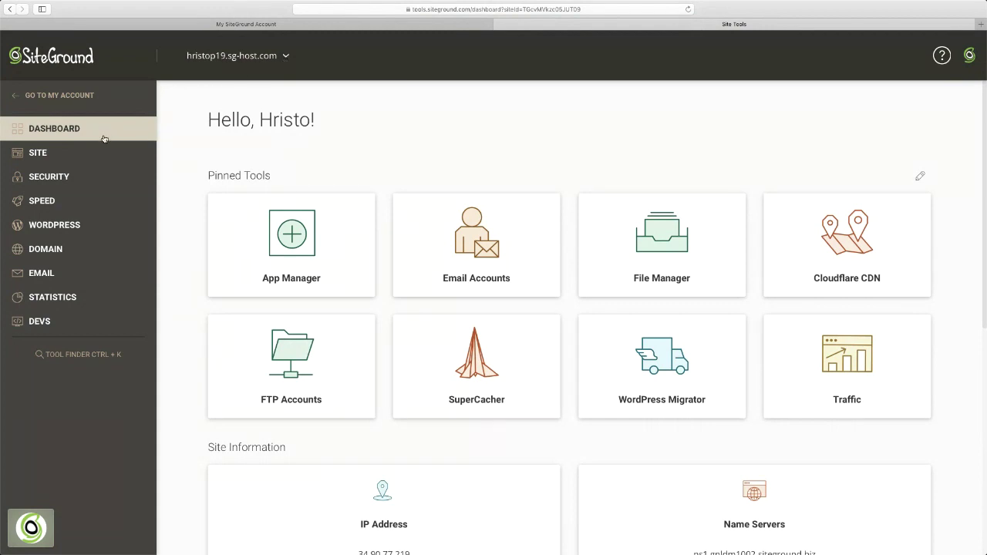
{"action": "left_click", "coordinate": [65, 155]}
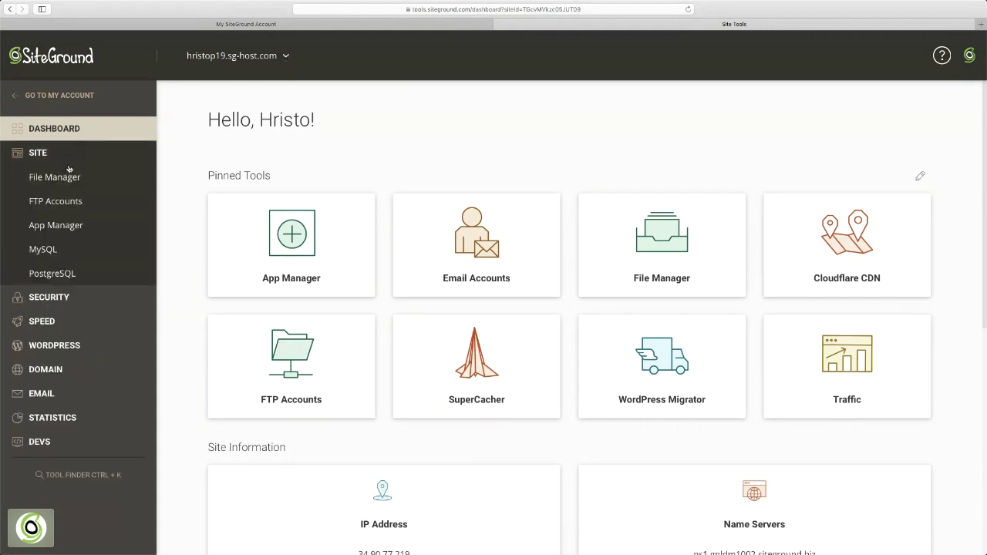
{"action": "left_click", "coordinate": [75, 178]}
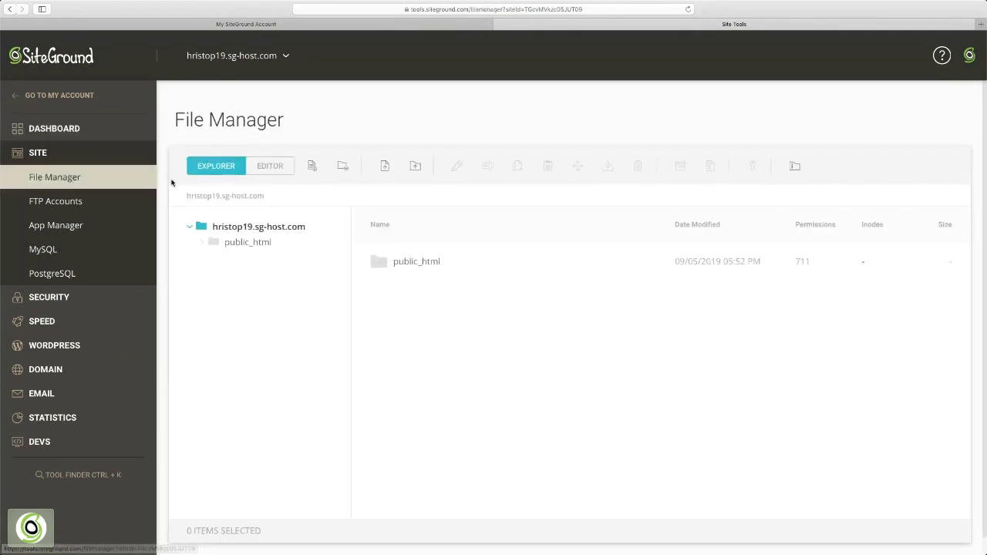
- Switch back to the sgwebinars.com website and open Email Accounts by searching the Tool Finder for "email"
{"action": "left_click", "coordinate": [287, 55]}
{"action": "left_click", "coordinate": [240, 74]}
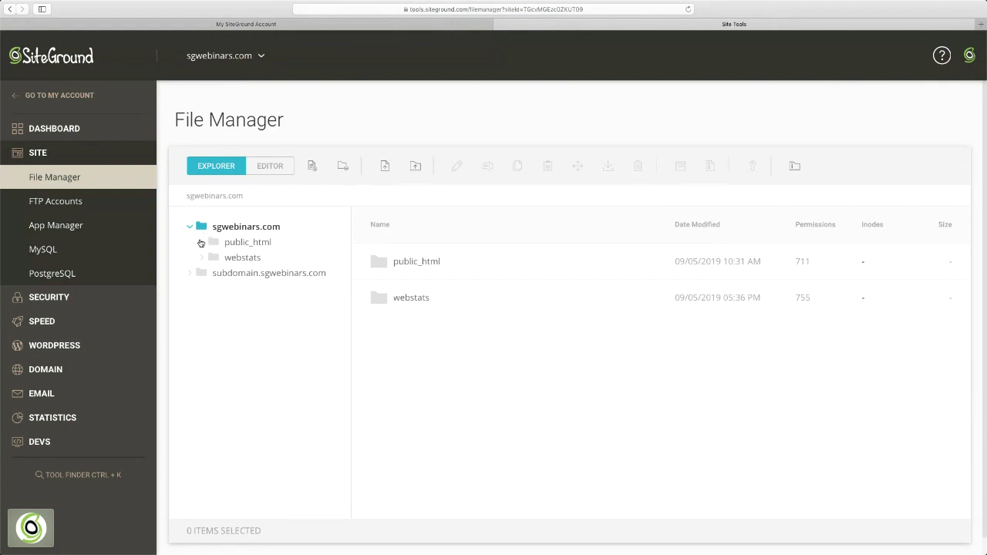
{"action": "left_click", "coordinate": [101, 479]}
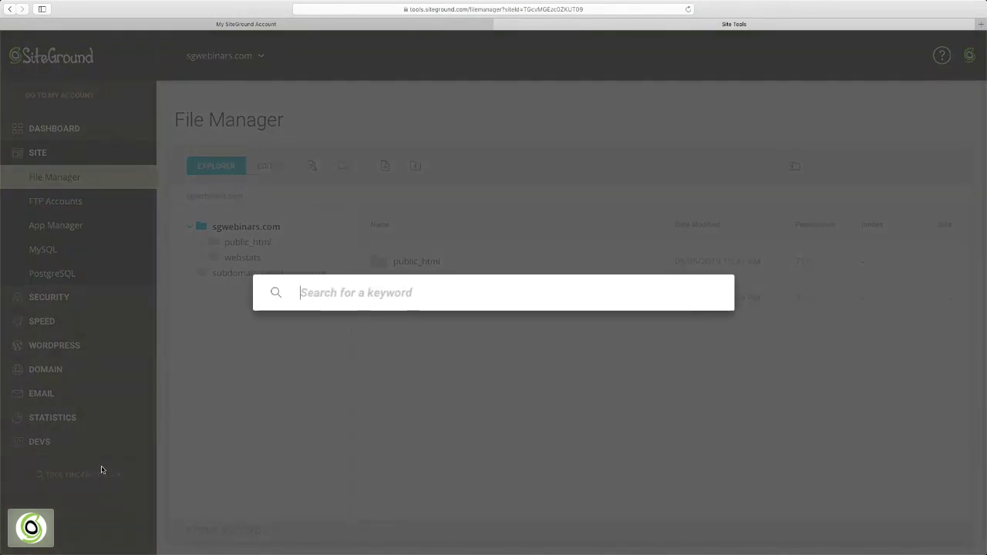
{"action": "type", "text": "e"}
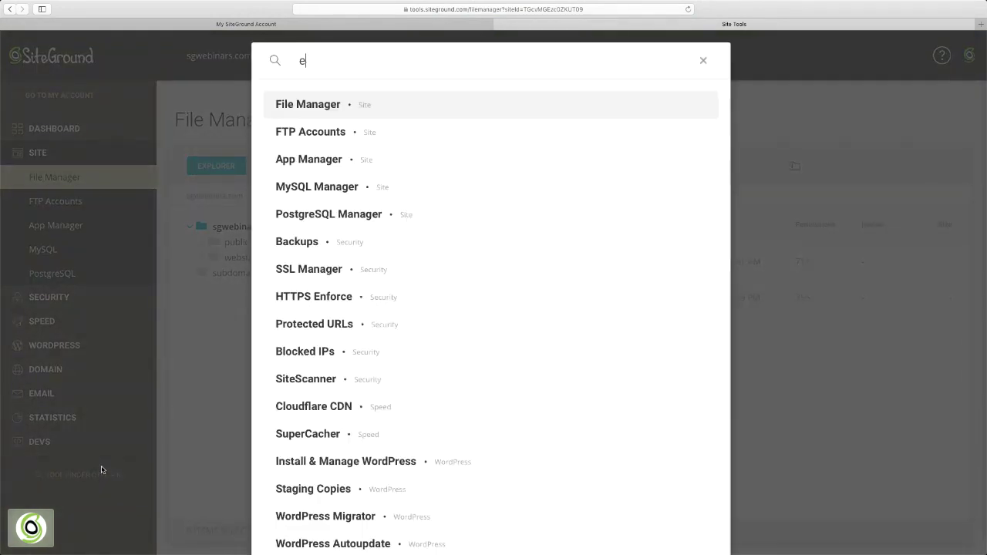
{"action": "type", "text": "mail"}
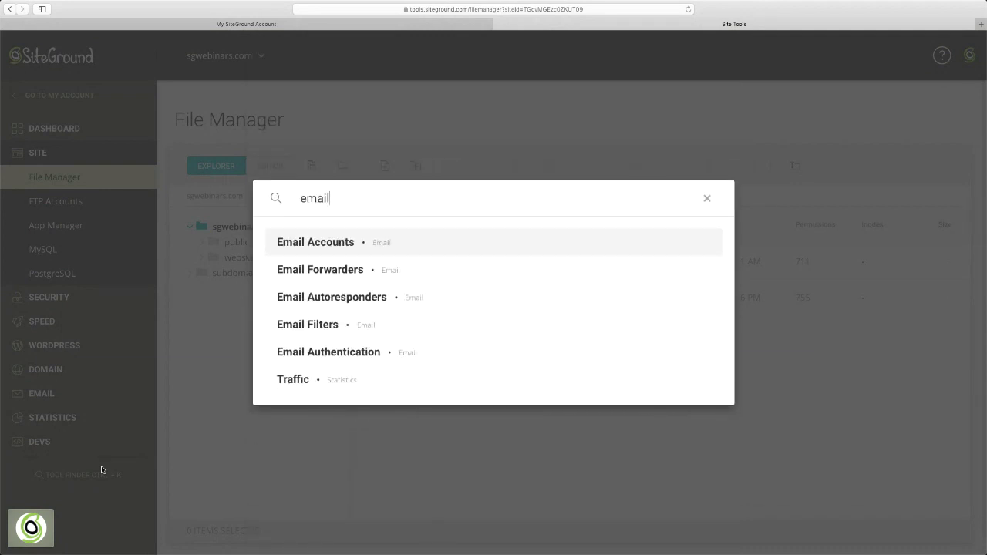
{"action": "key", "text": "Return"}
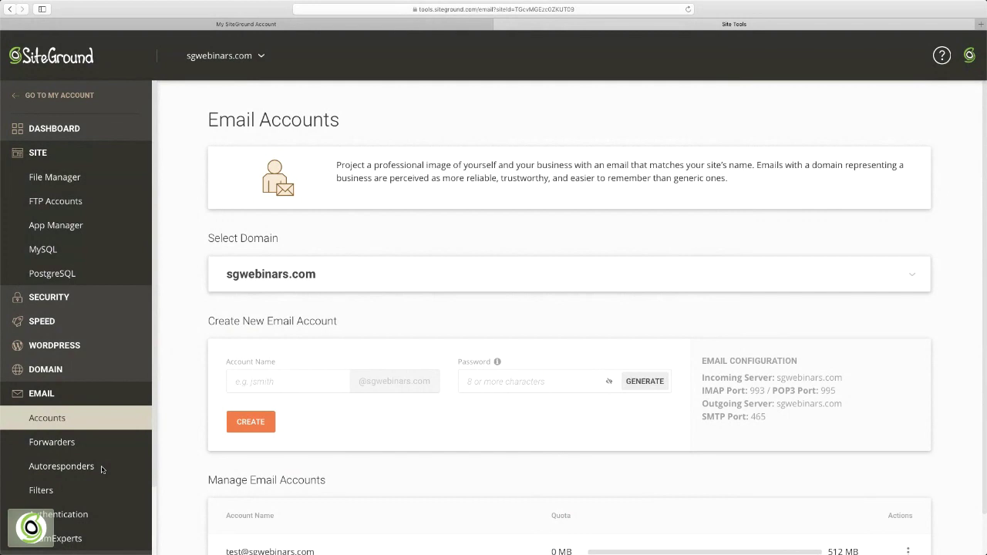
- Open File Manager by searching the Tool Finder for "file", and collapse the Email tool group
{"action": "key", "text": "super+k"}
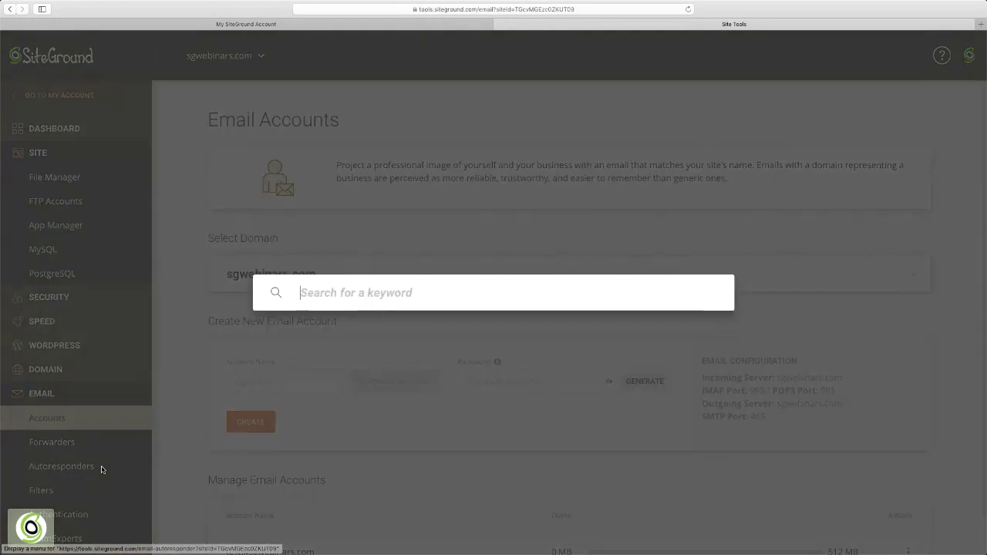
{"action": "type", "text": "file"}
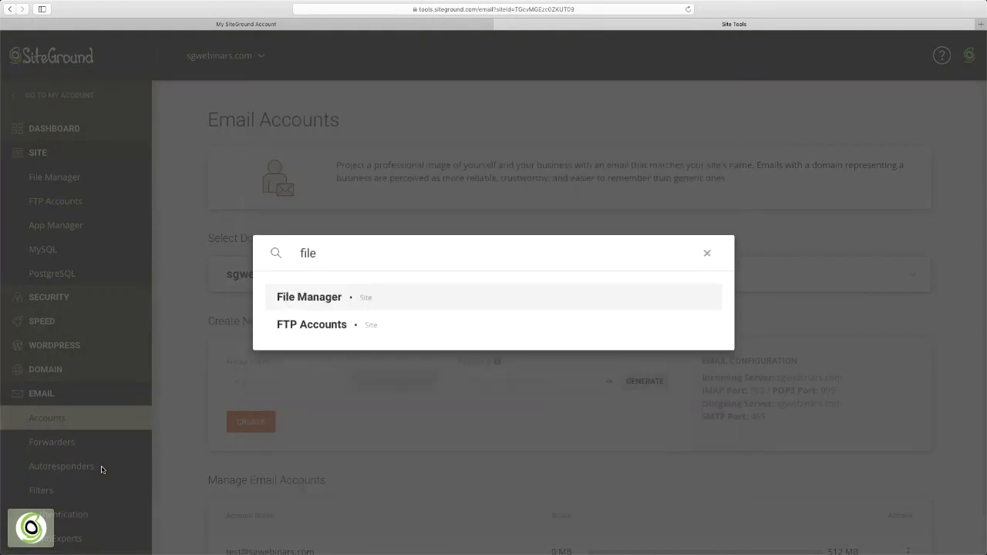
{"action": "left_click", "coordinate": [314, 295]}
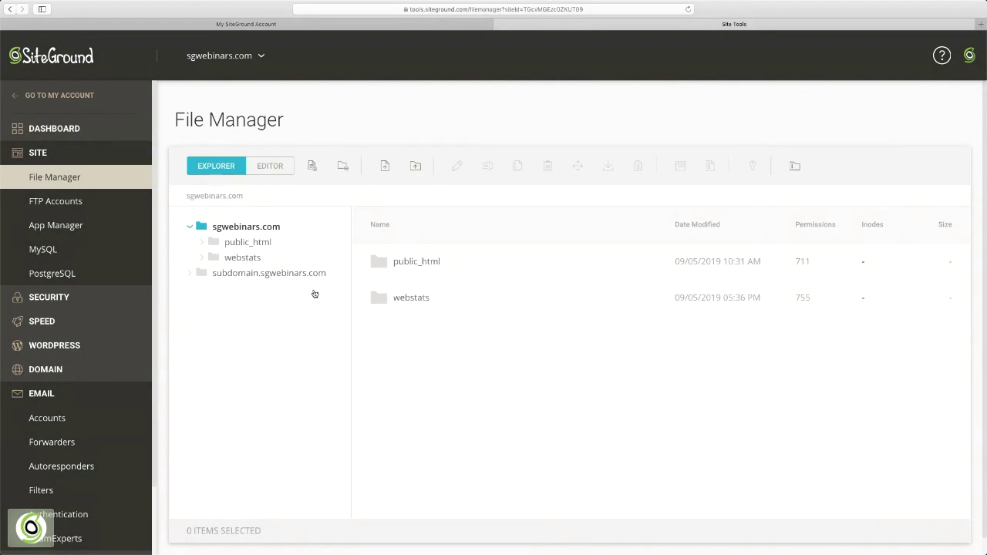
{"action": "left_click", "coordinate": [43, 393]}
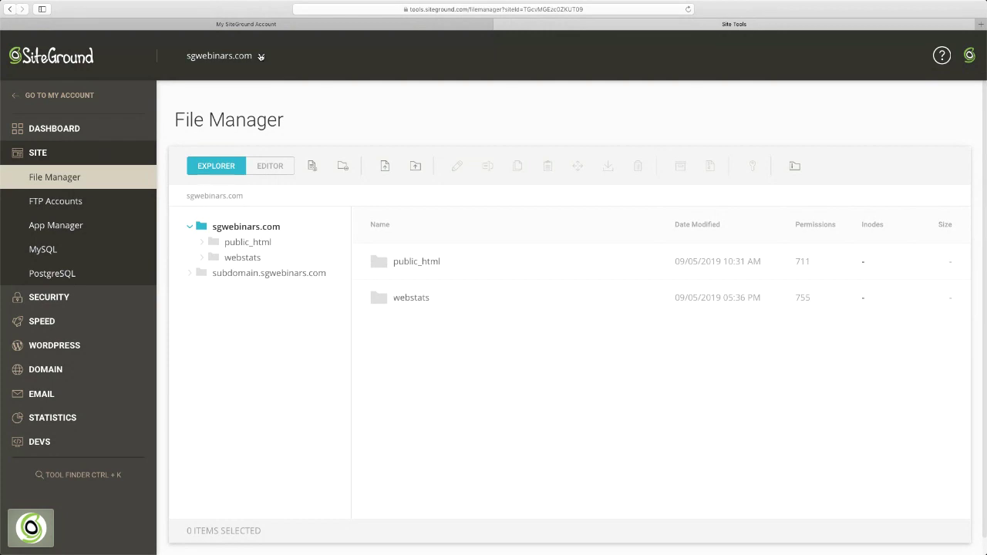
- Open functions.php from the public_html/wp-content/themes/oceanwp folder in the file editor
{"action": "double_click", "coordinate": [385, 266]}
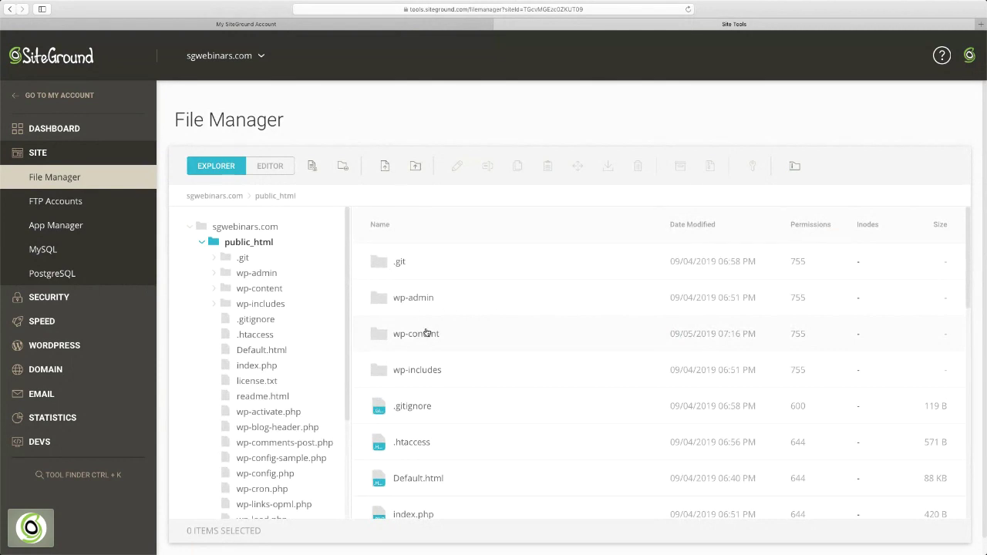
{"action": "double_click", "coordinate": [385, 341]}
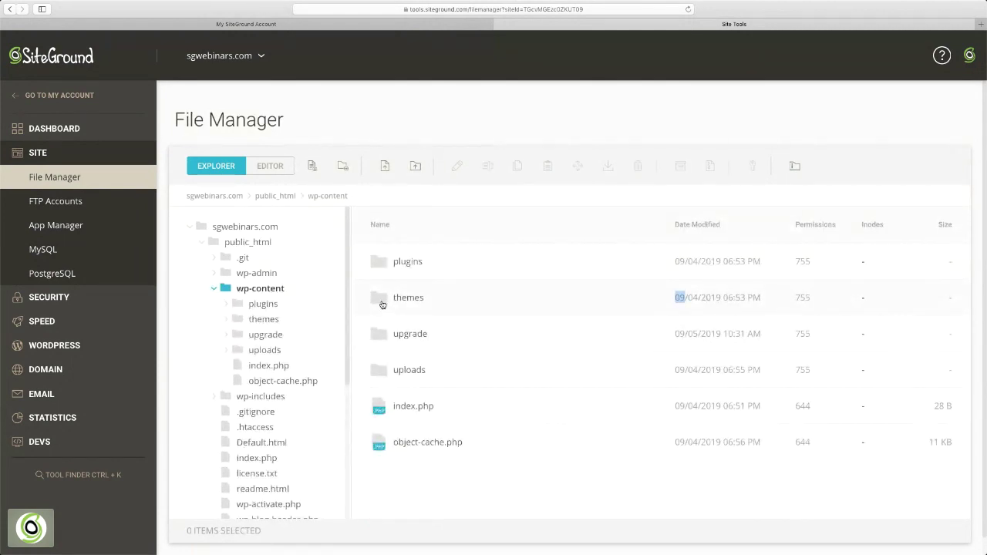
{"action": "double_click", "coordinate": [382, 303]}
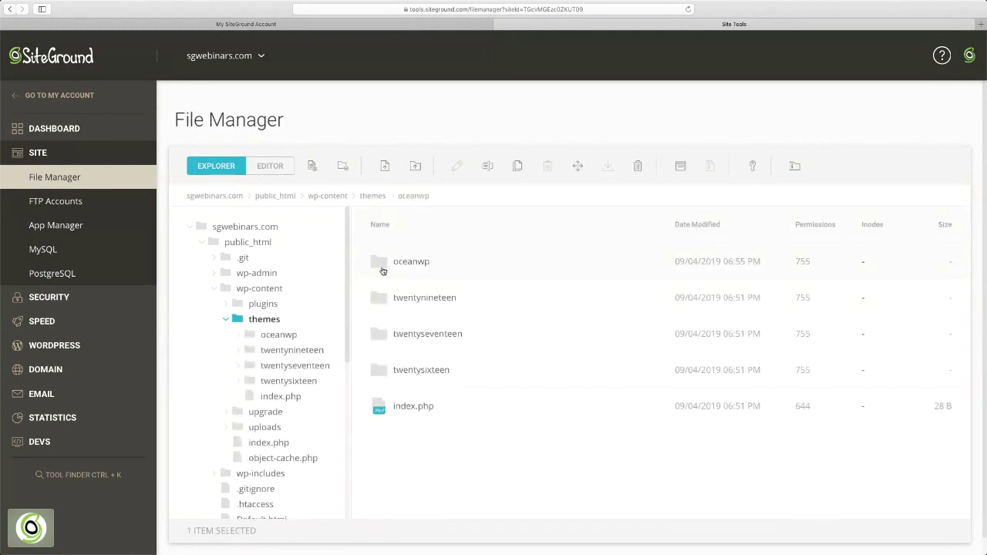
{"action": "double_click", "coordinate": [384, 266]}
{"action": "scroll", "coordinate": [461, 345], "scroll_direction": "down", "scroll_amount": 5}
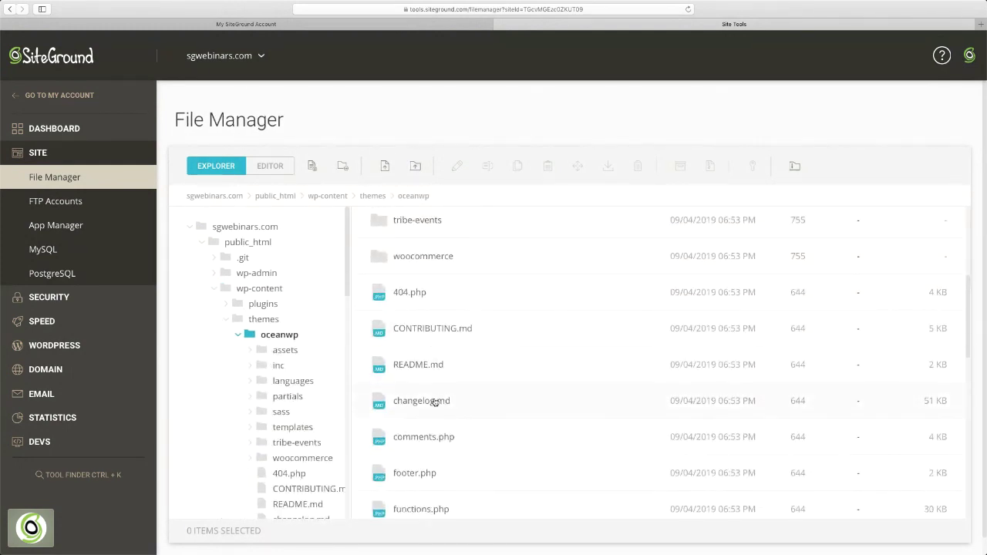
{"action": "double_click", "coordinate": [413, 510]}
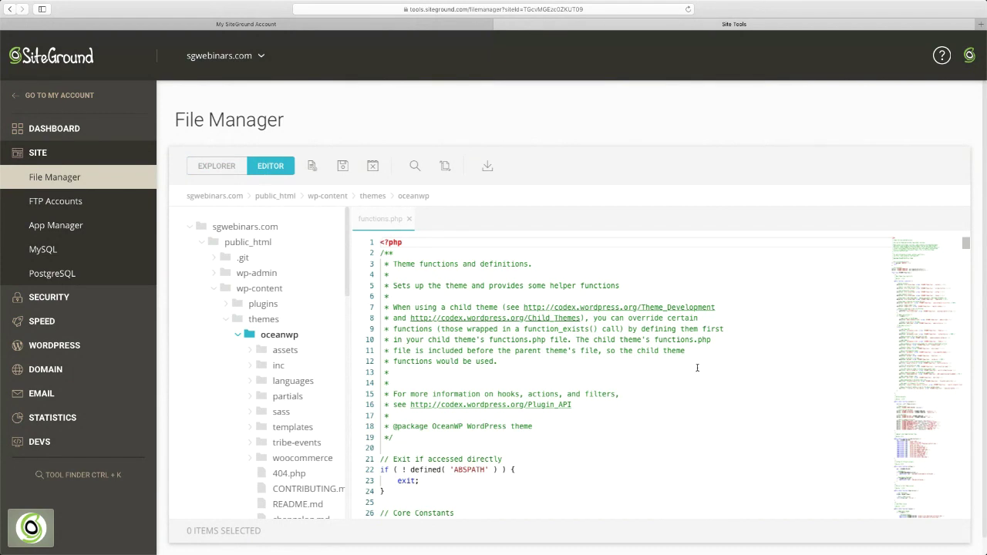
- Look through the functions.php code down to the include_functions section
{"action": "scroll", "coordinate": [805, 315], "scroll_direction": "down", "scroll_amount": 2}
{"action": "scroll", "coordinate": [806, 315], "scroll_direction": "down", "scroll_amount": 2}
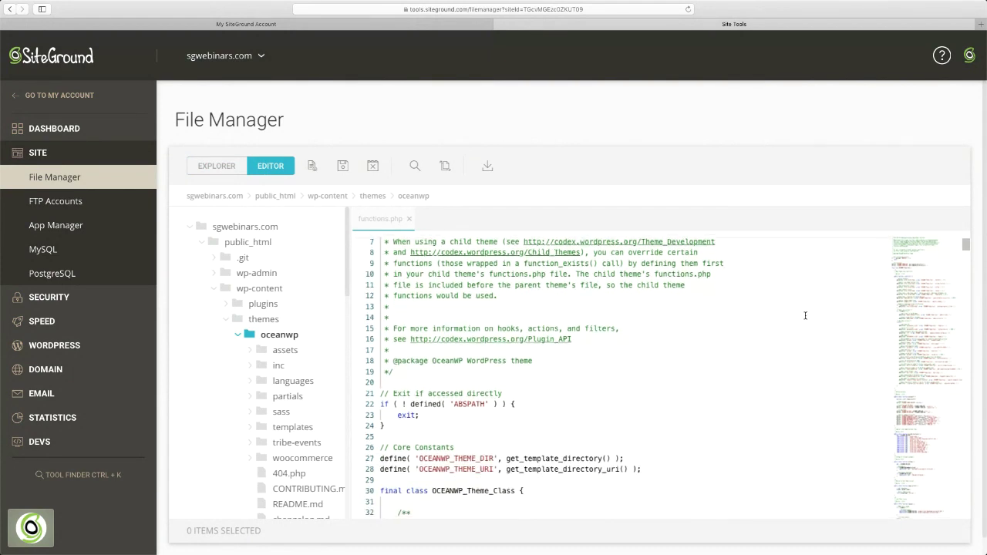
{"action": "scroll", "coordinate": [966, 246], "scroll_direction": "down", "scroll_amount": 15}
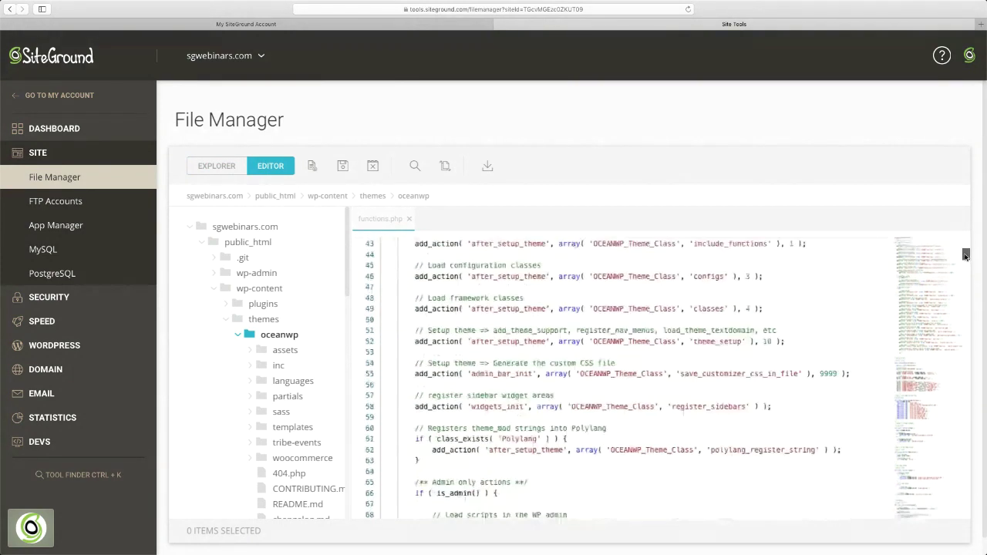
{"action": "scroll", "coordinate": [941, 289], "scroll_direction": "down", "scroll_amount": 6}
{"action": "left_click_drag", "start_coordinate": [940, 288], "coordinate": [937, 299]}
{"action": "left_click", "coordinate": [750, 316]}
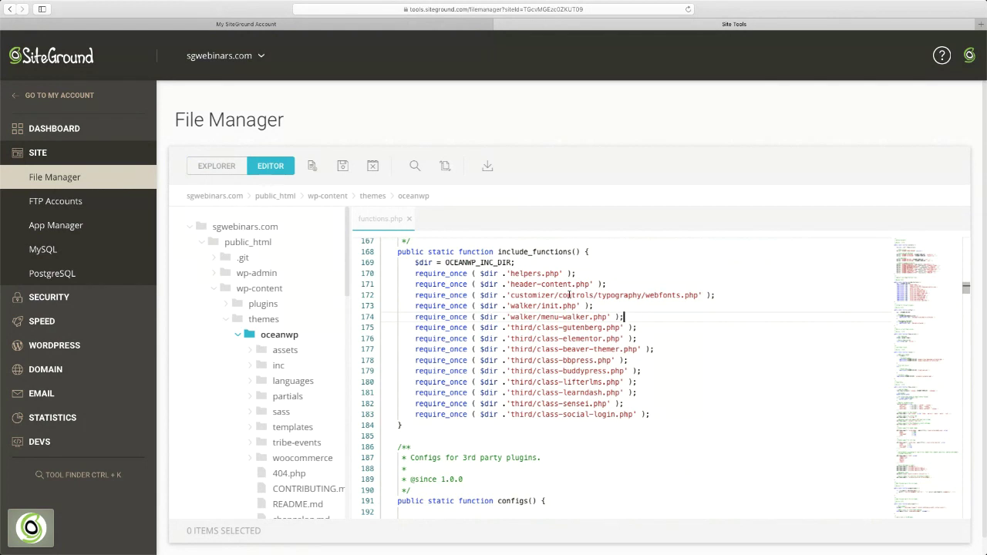
- Open the oceanwp theme's header.php alongside functions.php in the editor and switch between the two files
{"action": "scroll", "coordinate": [315, 415], "scroll_direction": "down", "scroll_amount": 3}
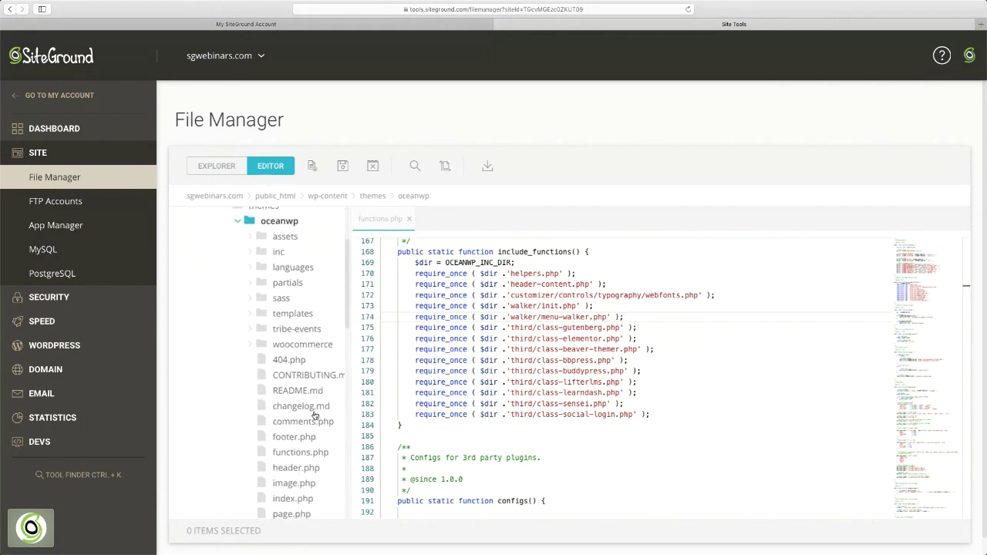
{"action": "left_click", "coordinate": [297, 468]}
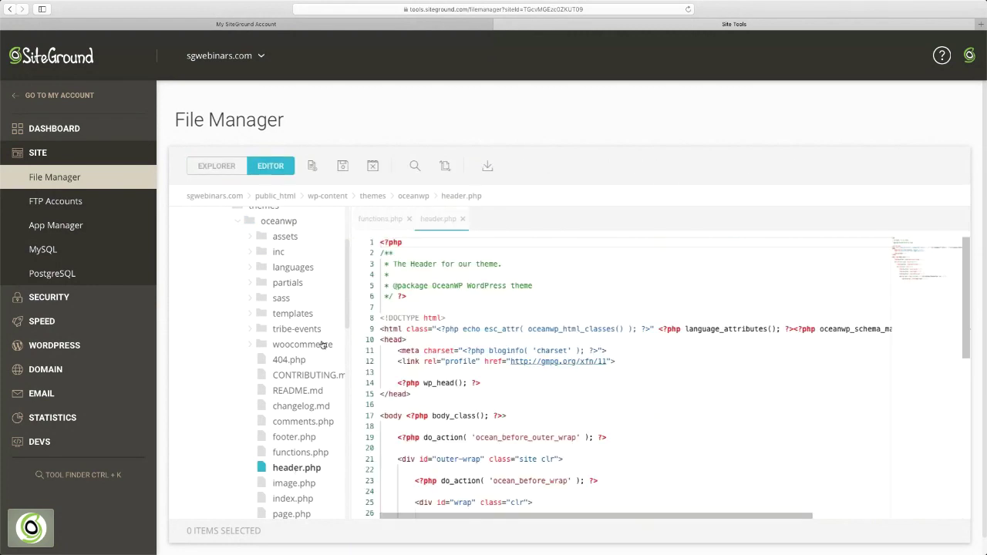
{"action": "left_click", "coordinate": [286, 453]}
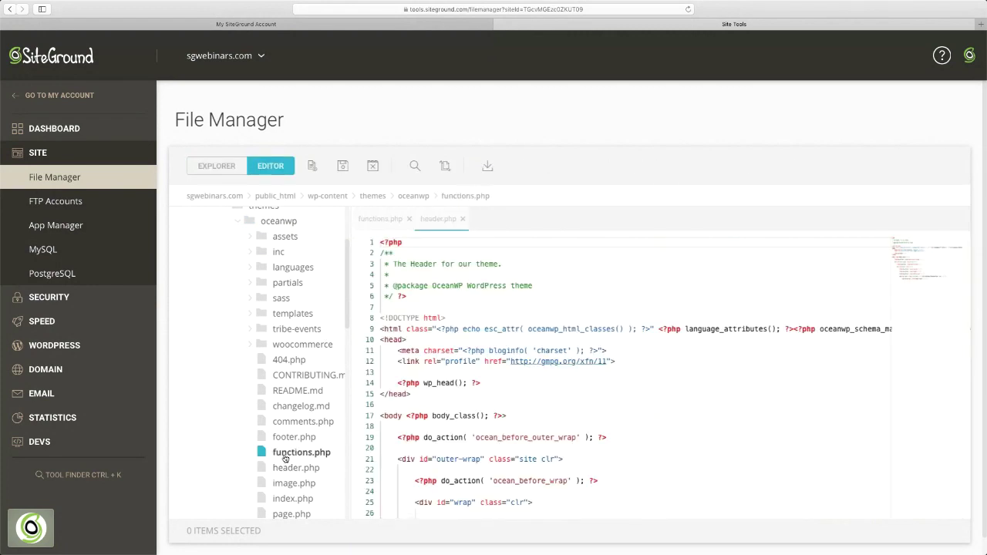
{"action": "left_click", "coordinate": [435, 220]}
{"action": "left_click", "coordinate": [380, 219]}
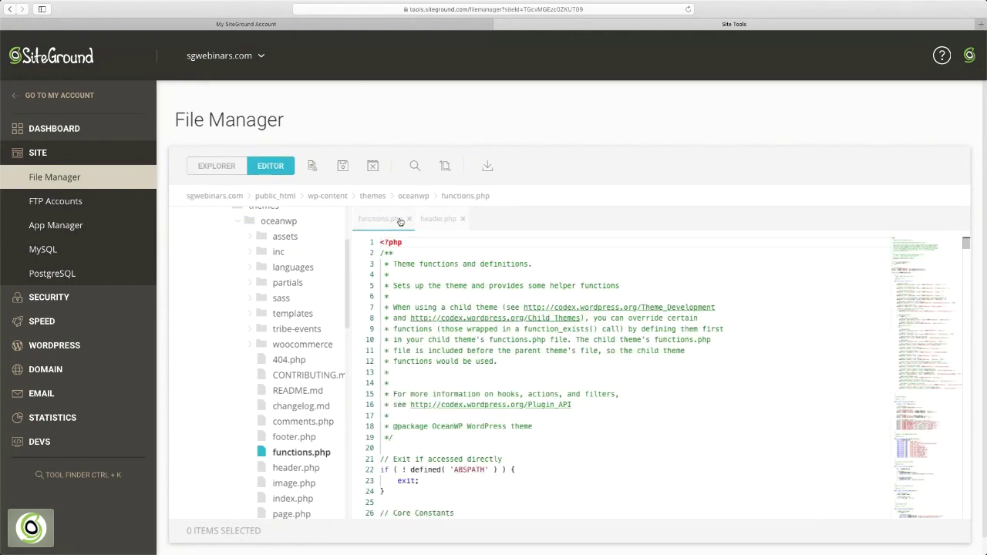
{"action": "left_click", "coordinate": [436, 221]}
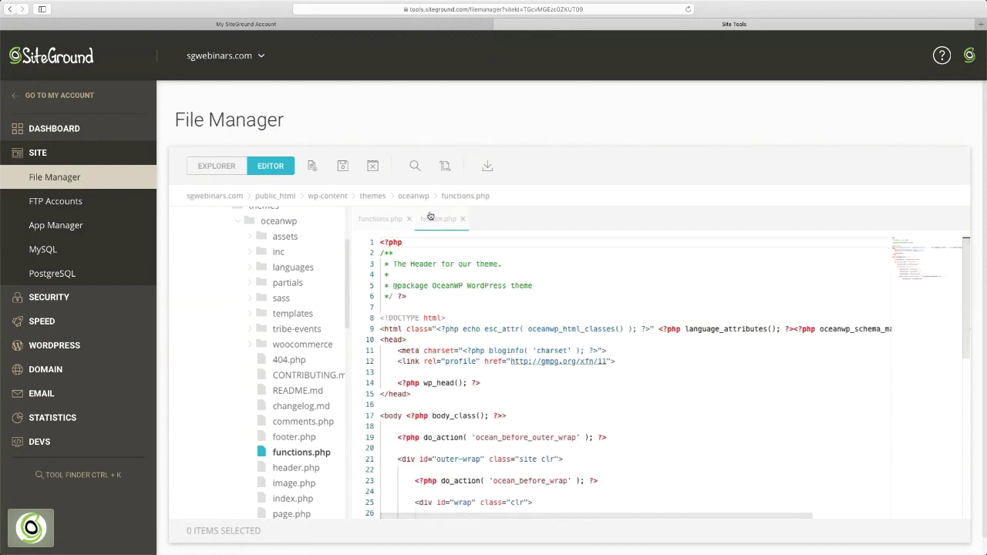
- Return File Manager to the explorer view and look through the contents of the oceanwp theme folder
{"action": "left_click", "coordinate": [228, 169]}
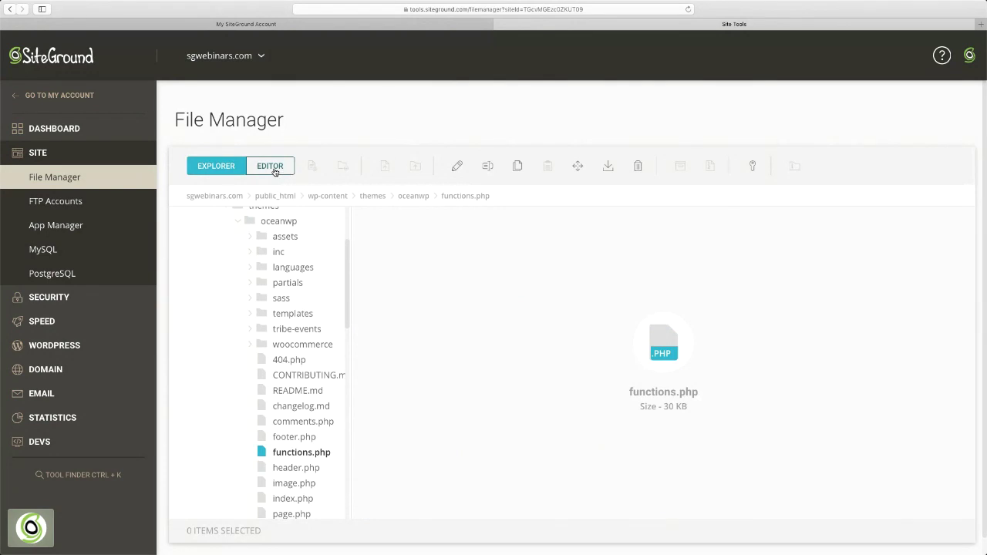
{"action": "left_click", "coordinate": [414, 197]}
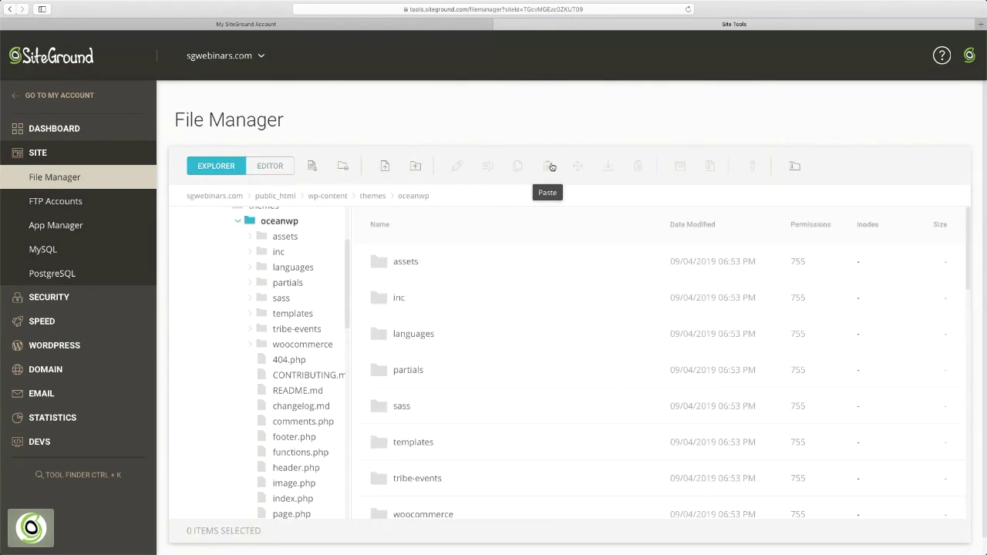
{"action": "scroll", "coordinate": [435, 247], "scroll_direction": "down", "scroll_amount": 1}
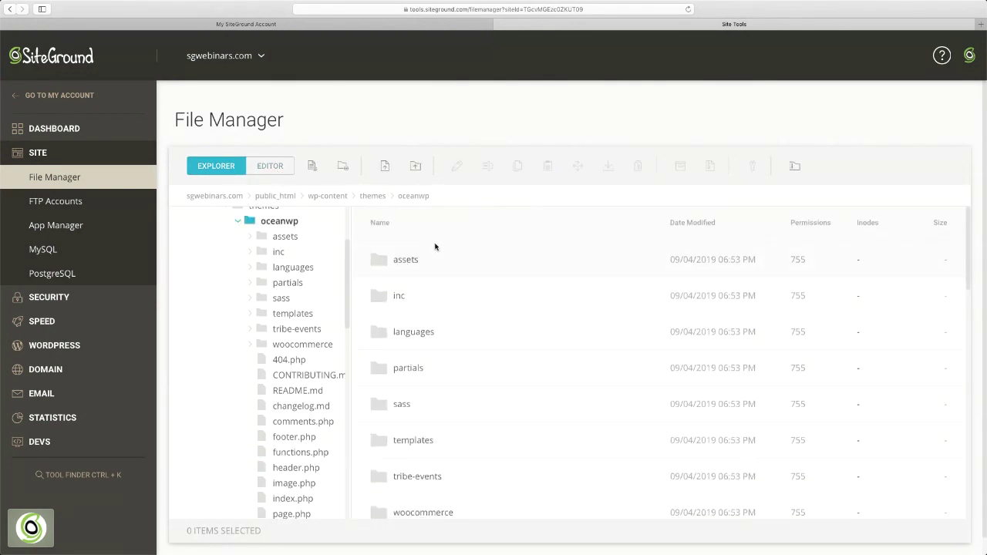
{"action": "scroll", "coordinate": [435, 247], "scroll_direction": "down", "scroll_amount": 3}
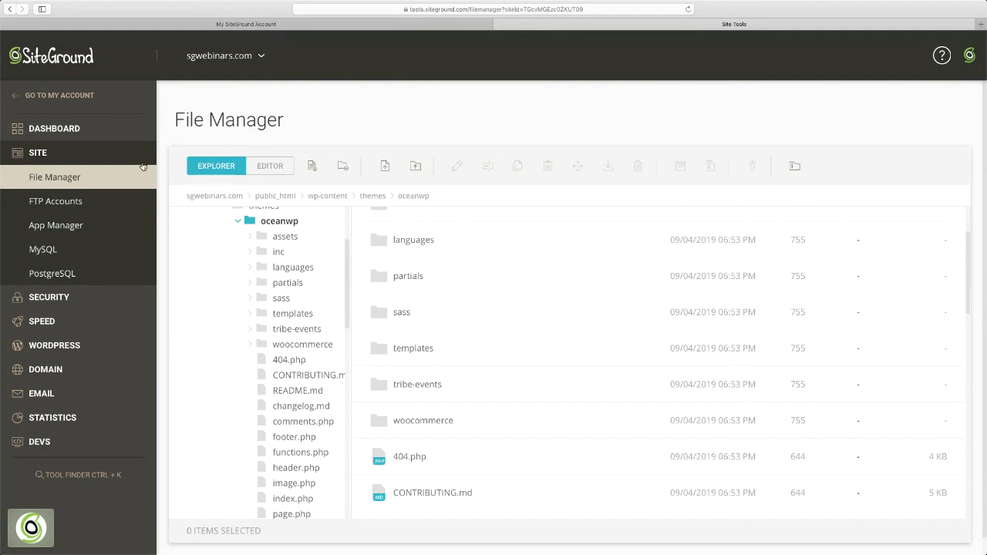
- View the FTP Accounts page, and look through the applications available for installation in App Manager
{"action": "left_click", "coordinate": [67, 202]}
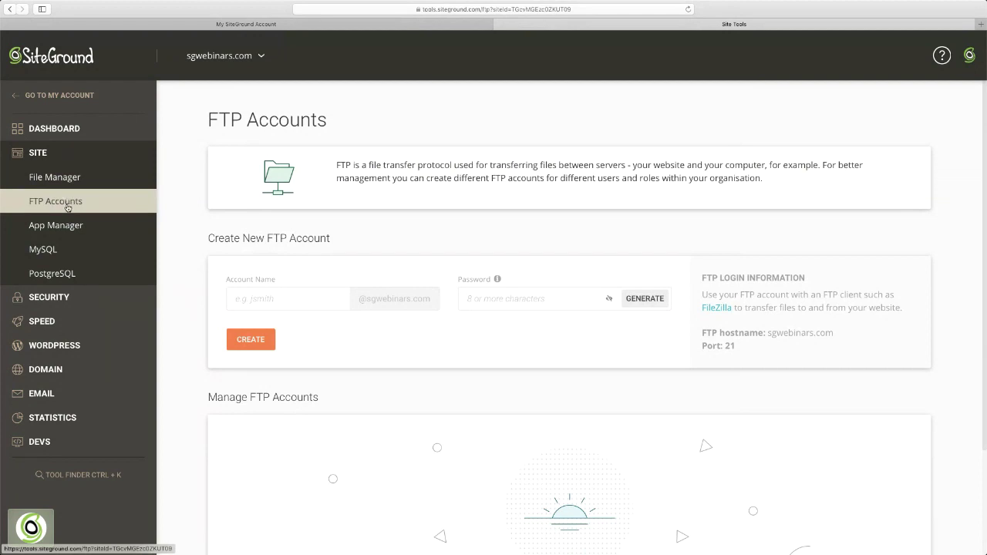
{"action": "left_click", "coordinate": [75, 225]}
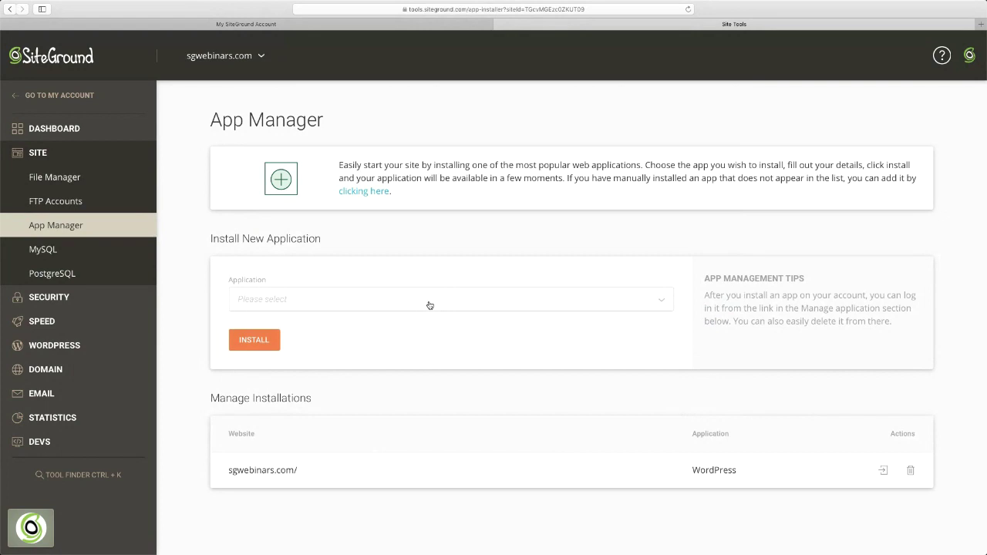
{"action": "left_click", "coordinate": [428, 306]}
{"action": "scroll", "coordinate": [425, 370], "scroll_direction": "down", "scroll_amount": 2}
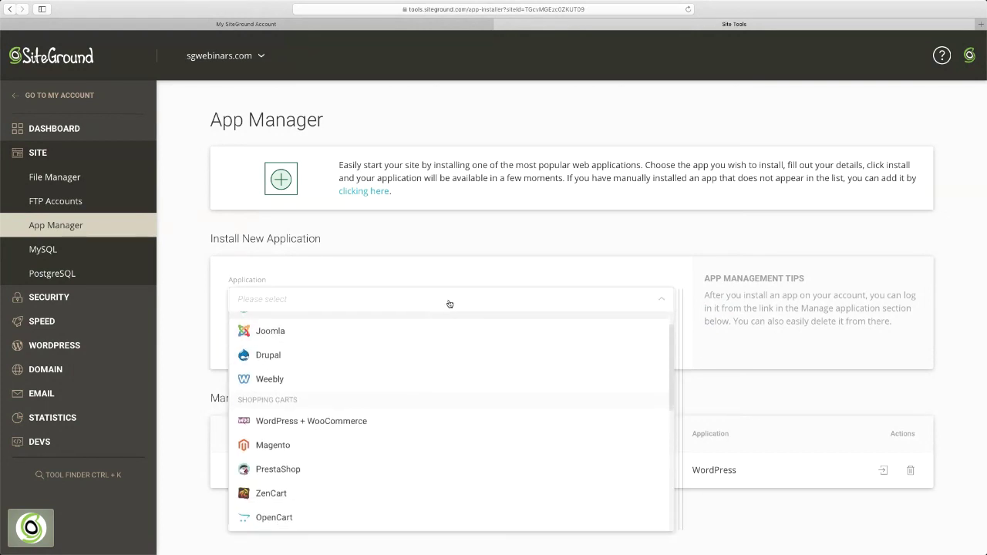
{"action": "left_click", "coordinate": [663, 303]}
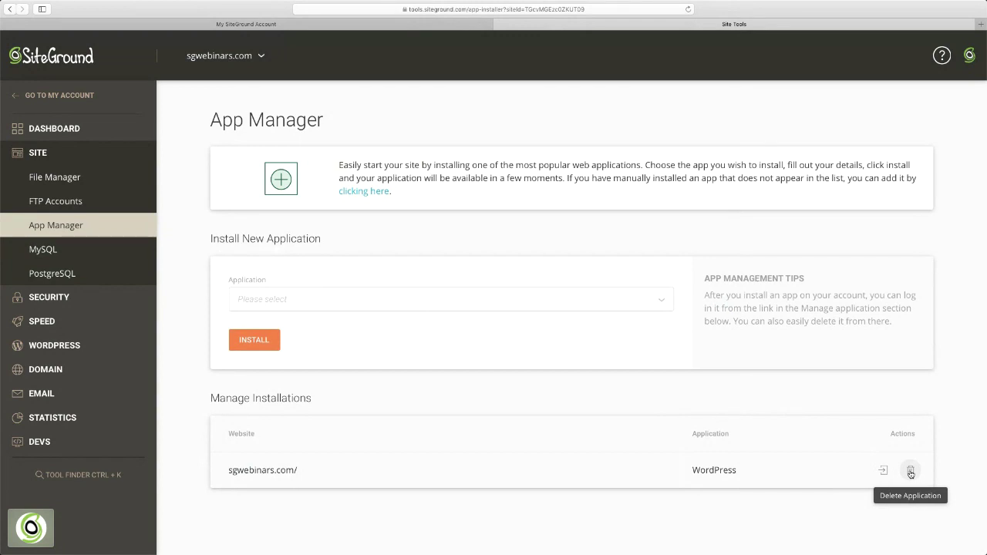
- Create a new database in MySQL Manager and return to the database creation form
{"action": "left_click", "coordinate": [66, 250]}
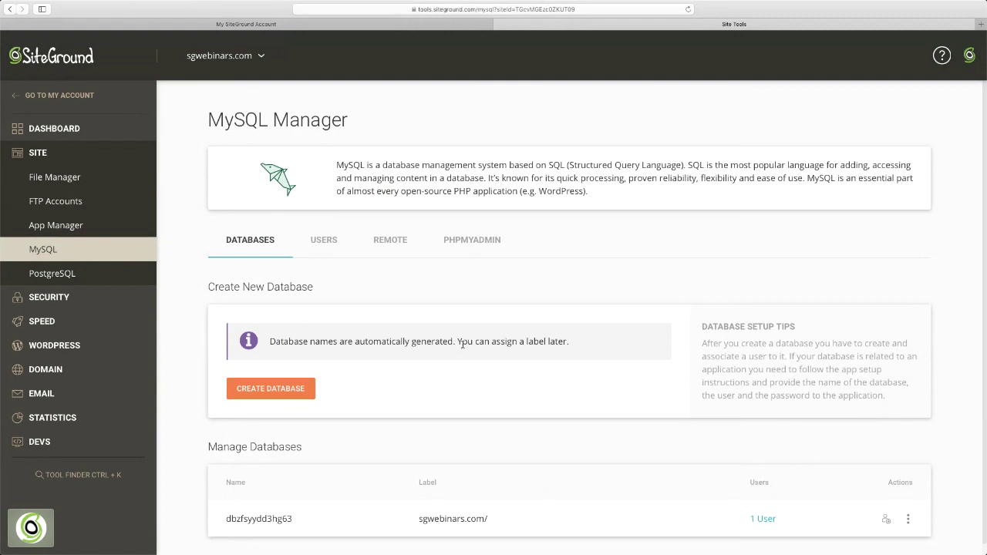
{"action": "scroll", "coordinate": [462, 339], "scroll_direction": "down", "scroll_amount": 1}
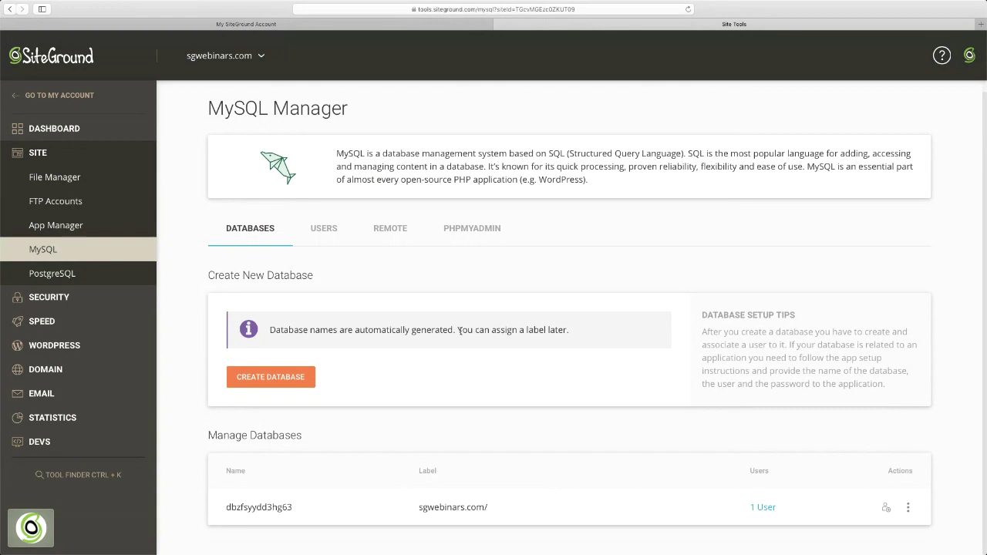
{"action": "left_click", "coordinate": [283, 381]}
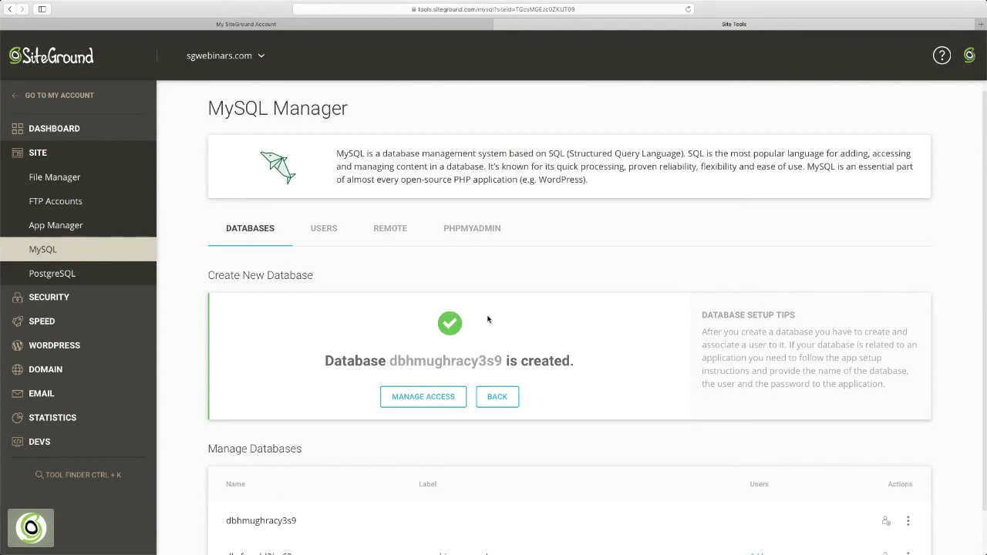
{"action": "scroll", "coordinate": [487, 318], "scroll_direction": "down", "scroll_amount": 1}
{"action": "scroll", "coordinate": [488, 318], "scroll_direction": "down", "scroll_amount": 1}
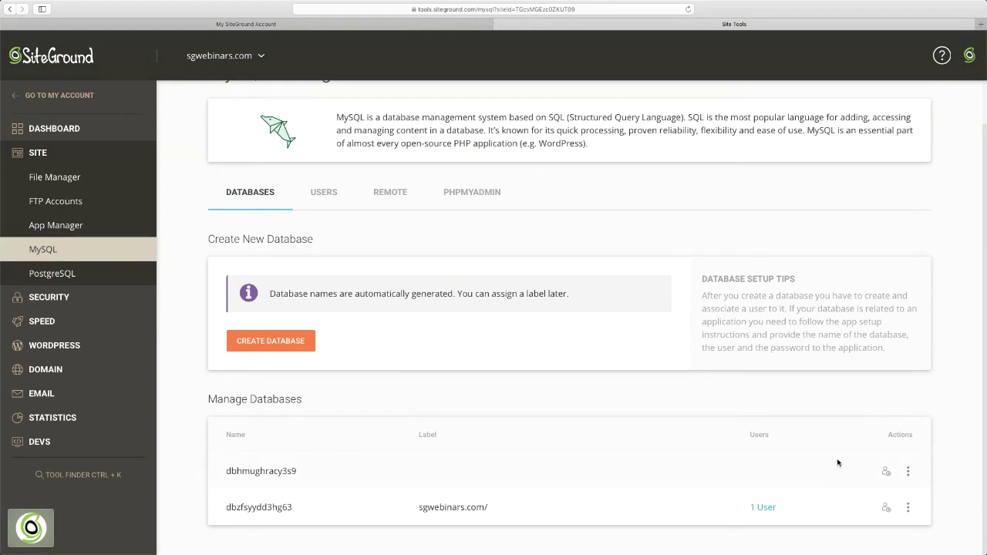
- Set the label of the newly created MySQL database to "Webinar"
{"action": "left_click", "coordinate": [908, 470]}
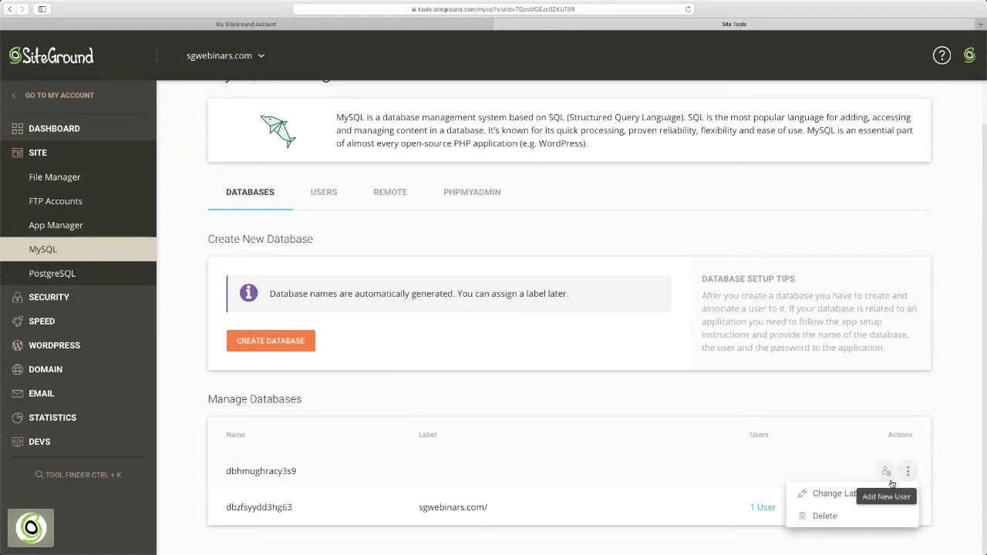
{"action": "left_click", "coordinate": [859, 494]}
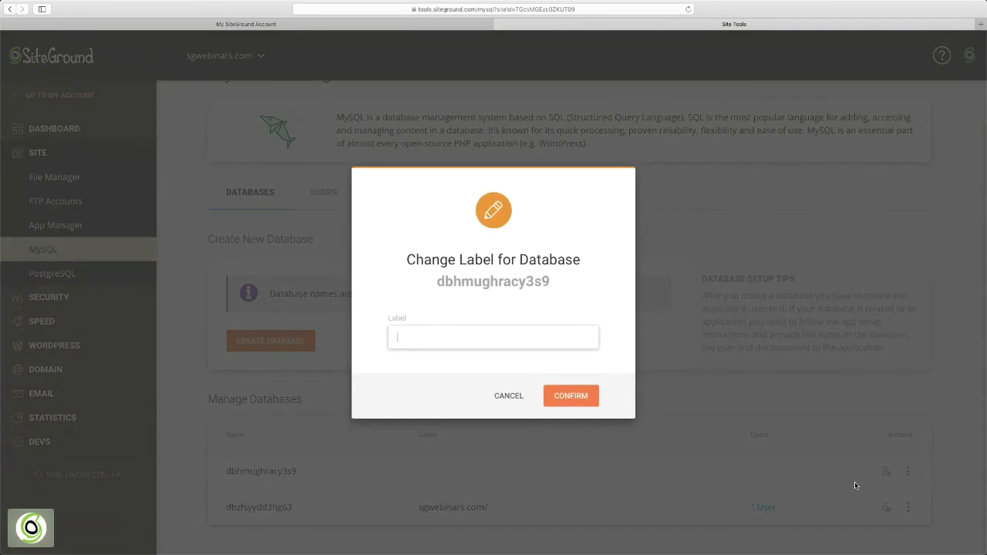
{"action": "type", "text": "Webinar"}
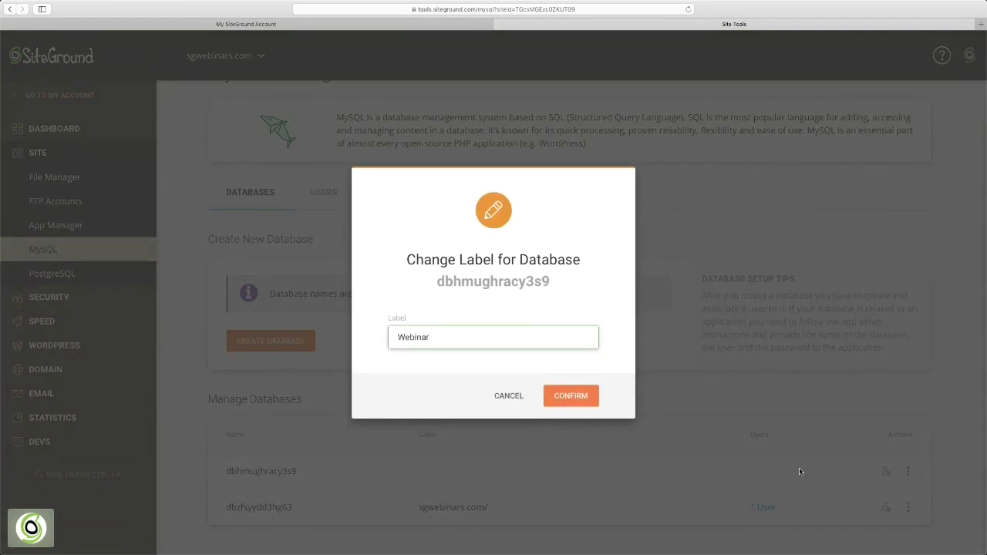
{"action": "left_click", "coordinate": [568, 395]}
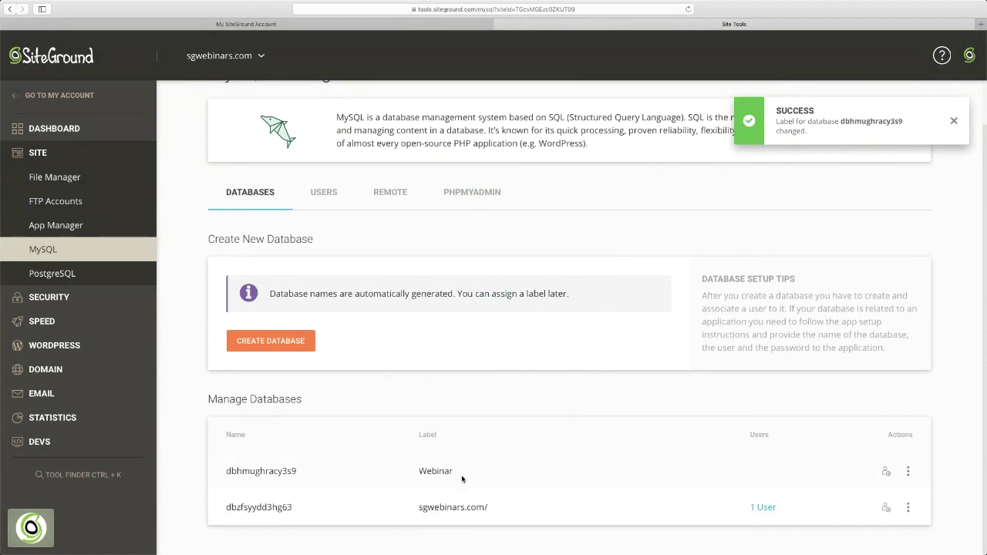
- Review the database users section and the remote access section of MySQL Manager
{"action": "left_click", "coordinate": [324, 193]}
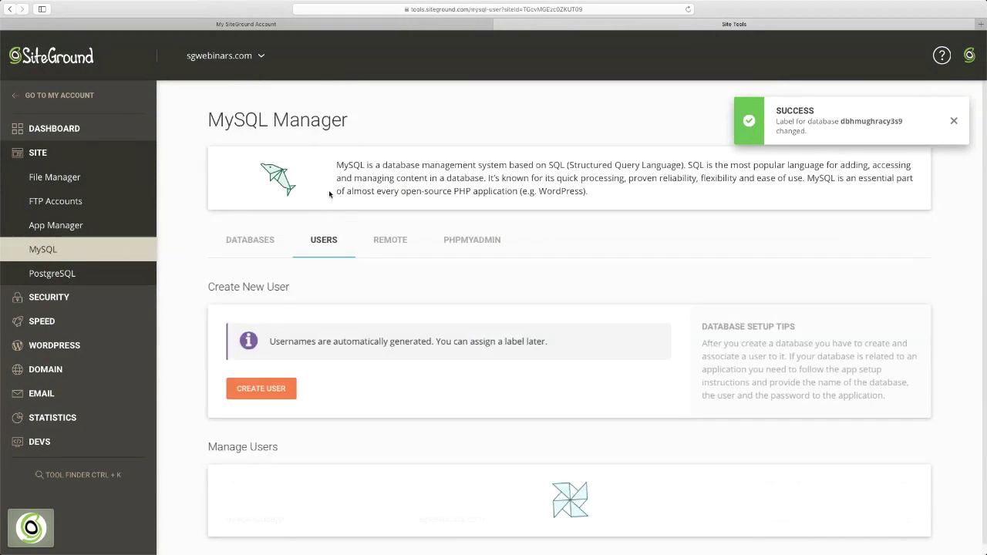
{"action": "scroll", "coordinate": [568, 392], "scroll_direction": "down", "scroll_amount": 1}
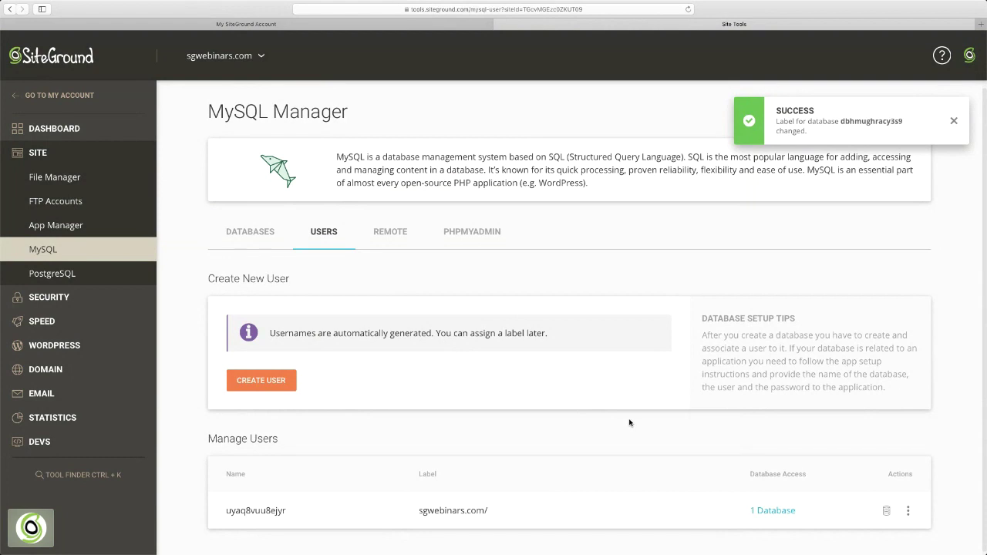
{"action": "left_click", "coordinate": [393, 233]}
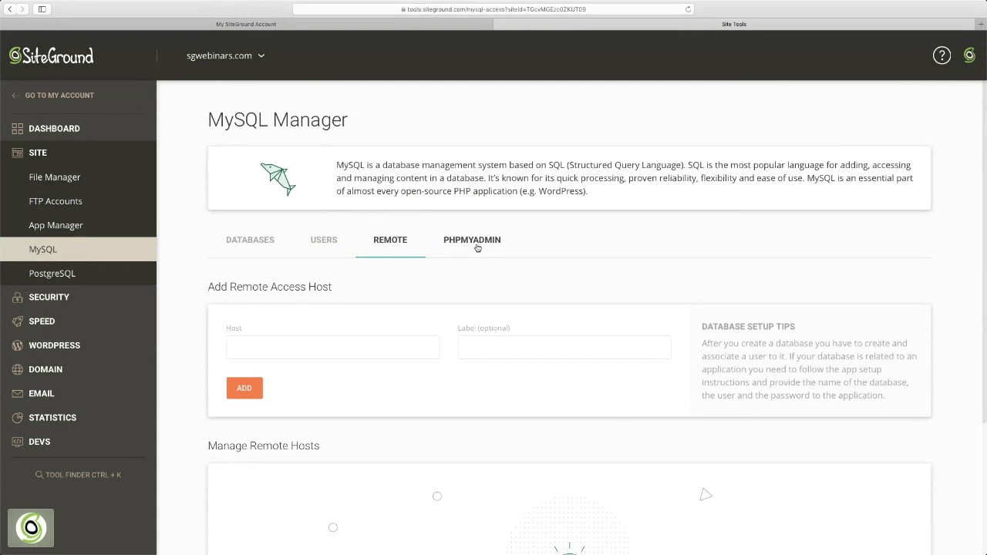
- Open the Backups tool in the Security group and examine the backup creation form and the existing backups
{"action": "left_click", "coordinate": [68, 302]}
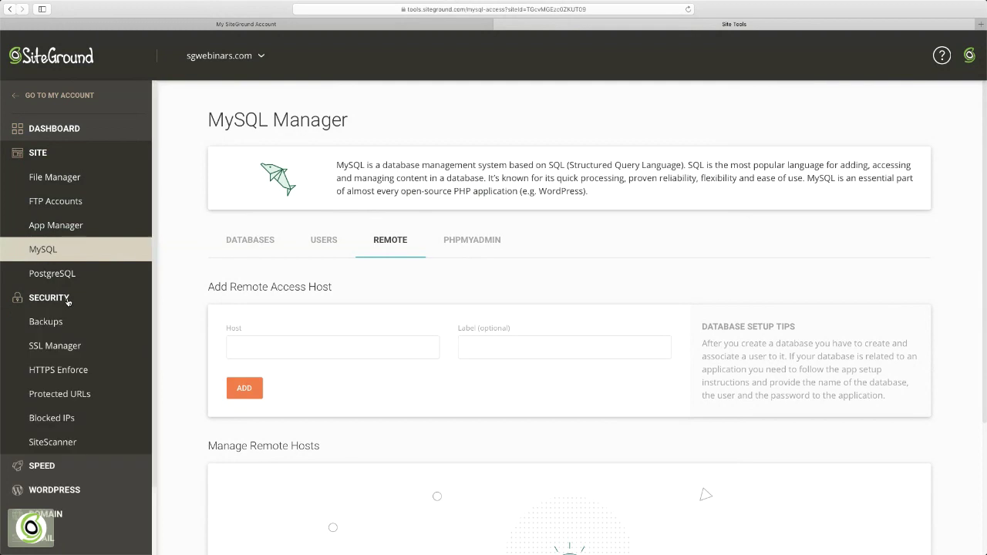
{"action": "scroll", "coordinate": [69, 297], "scroll_direction": "down", "scroll_amount": 2}
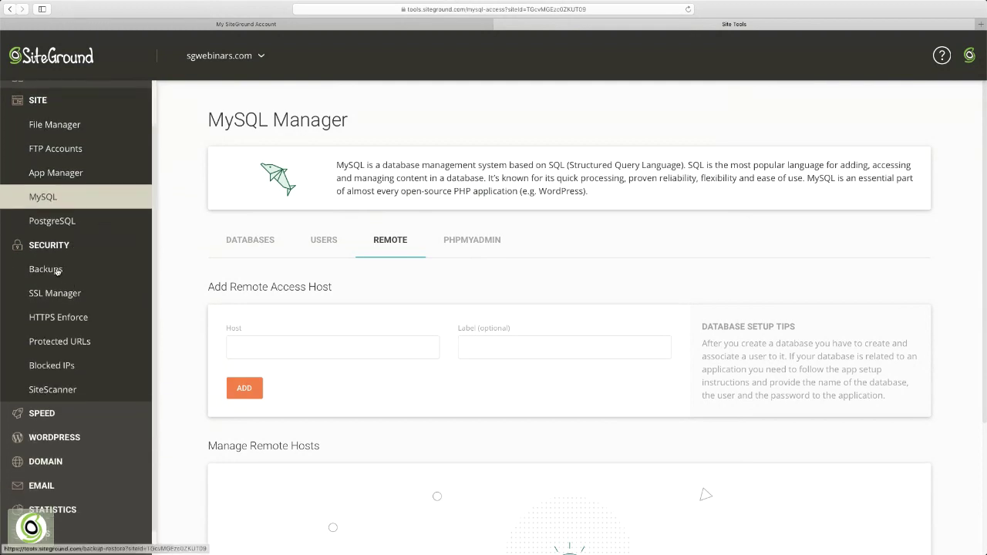
{"action": "left_click", "coordinate": [57, 270]}
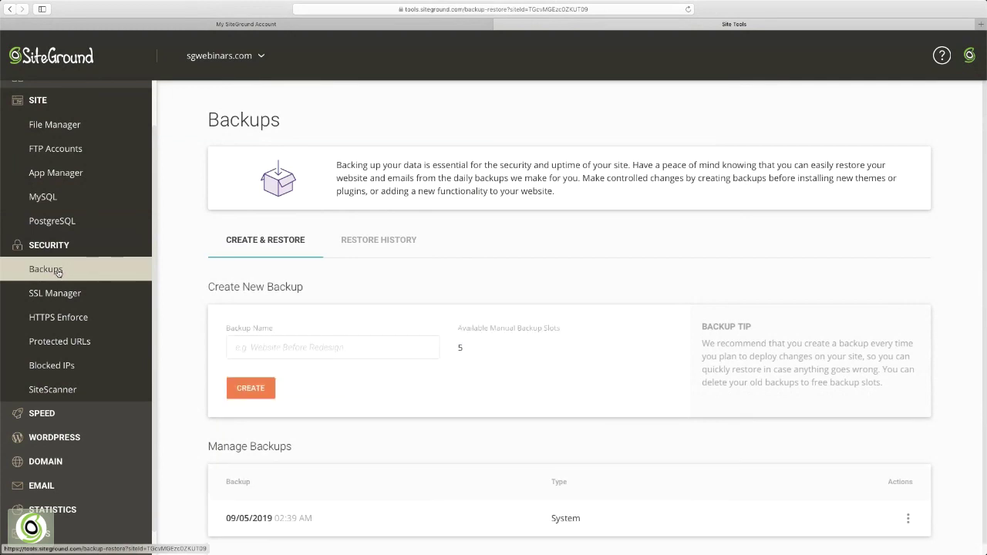
{"action": "scroll", "coordinate": [519, 202], "scroll_direction": "down", "scroll_amount": 1}
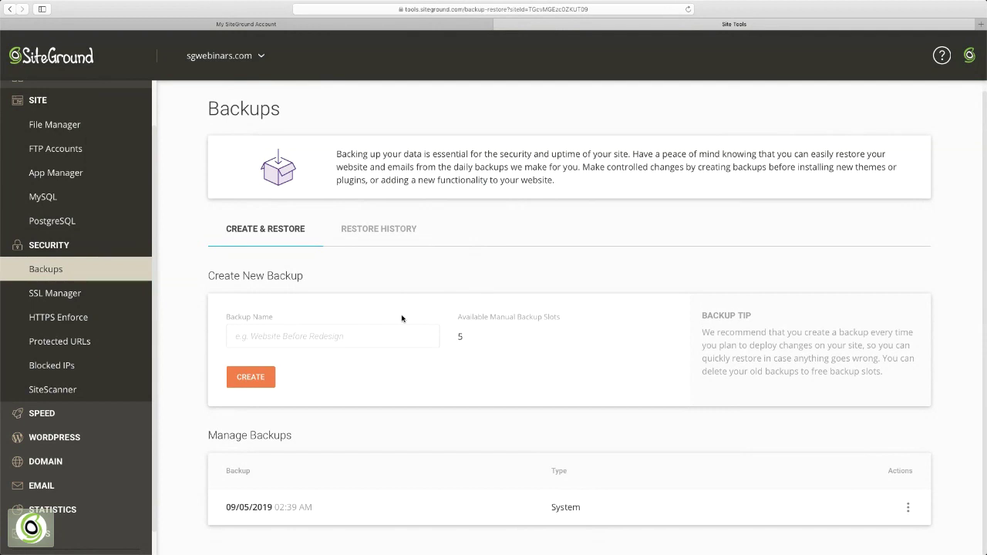
{"action": "left_click", "coordinate": [306, 336]}
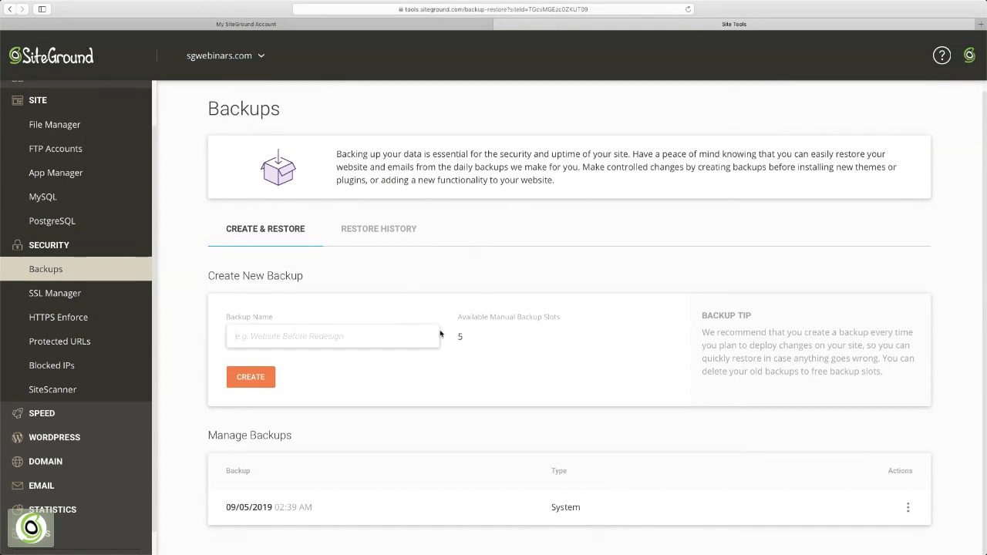
- Review the Restore Files options for the system backup, selecting the www folder, and cancel without restoring
{"action": "left_click", "coordinate": [908, 510]}
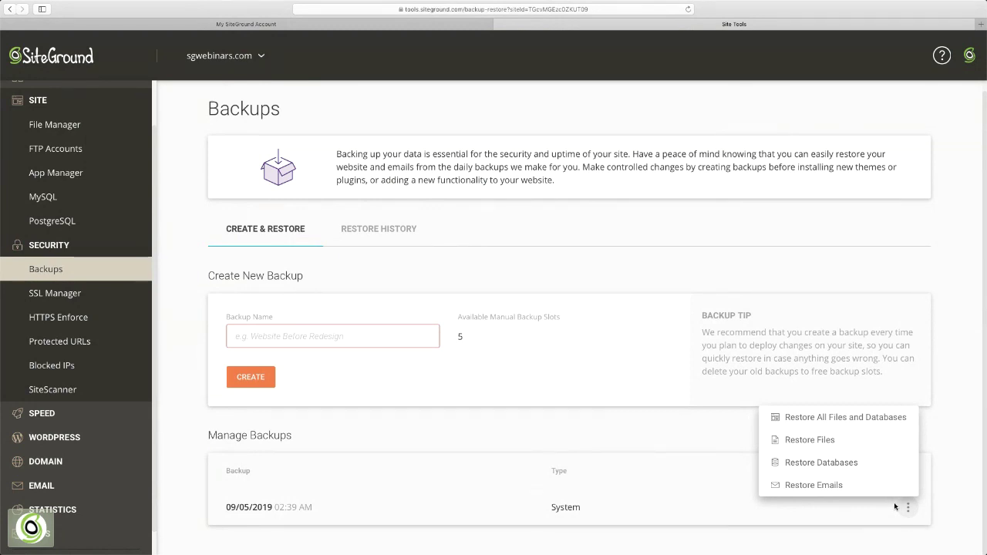
{"action": "left_click", "coordinate": [815, 439]}
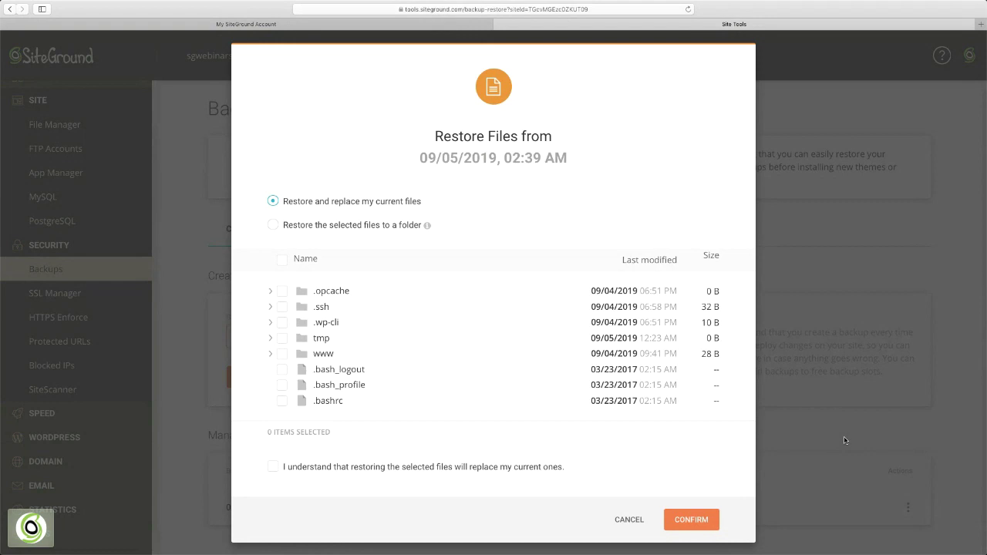
{"action": "left_click", "coordinate": [282, 353]}
{"action": "left_click", "coordinate": [633, 521]}
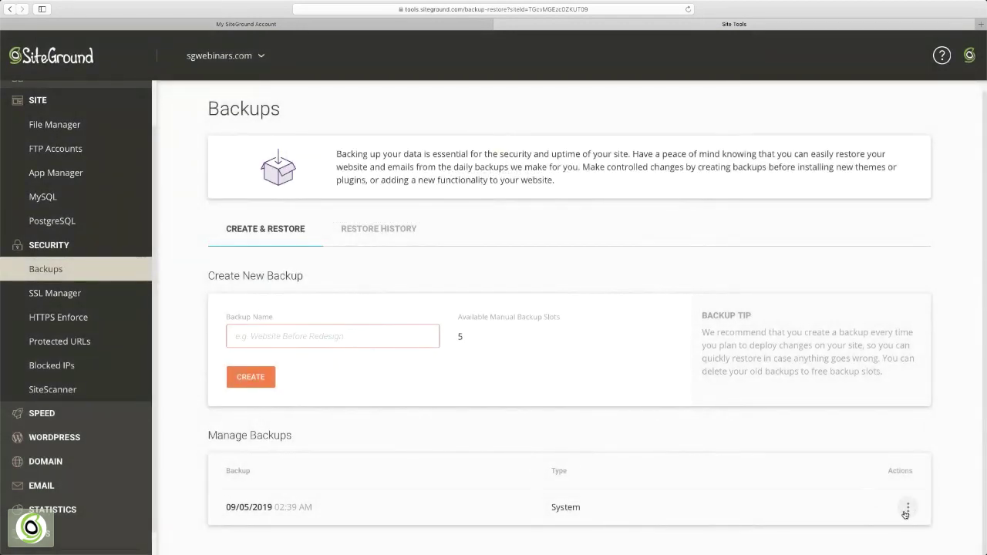
- Review the Restore Databases options for the system backup and cancel without restoring
{"action": "left_click", "coordinate": [908, 508]}
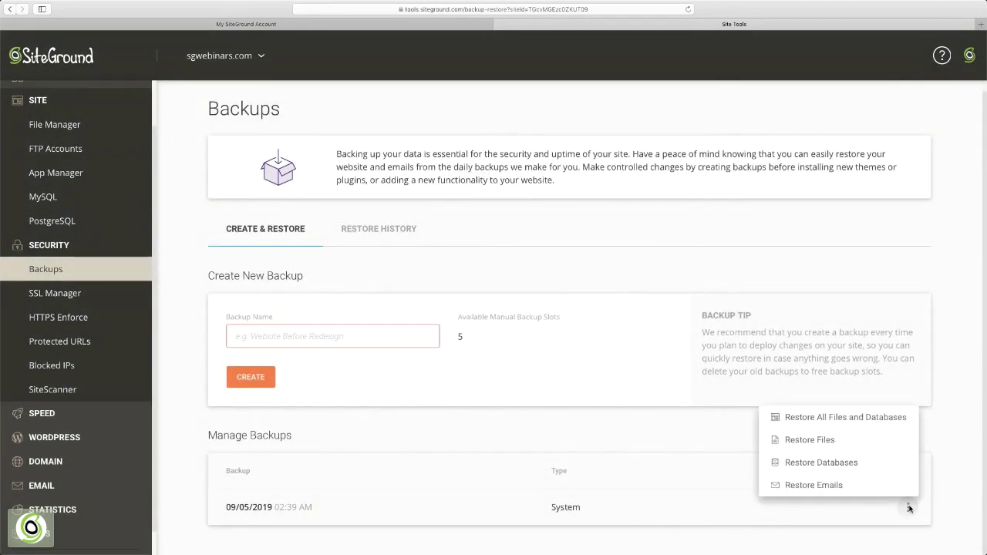
{"action": "left_click", "coordinate": [843, 466]}
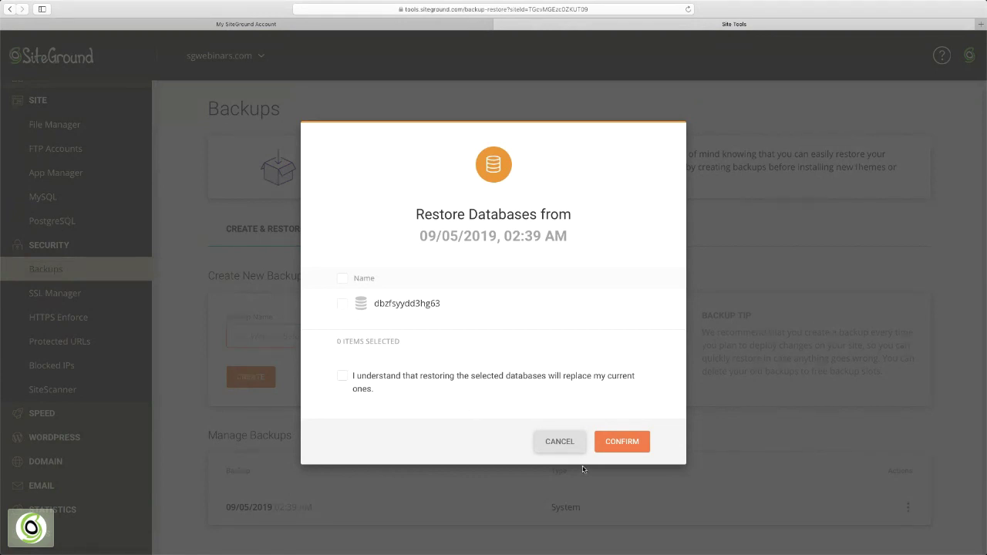
{"action": "left_click", "coordinate": [567, 446]}
- Recheck the restore options of the system backup and view the backup restore history
{"action": "left_click", "coordinate": [910, 510]}
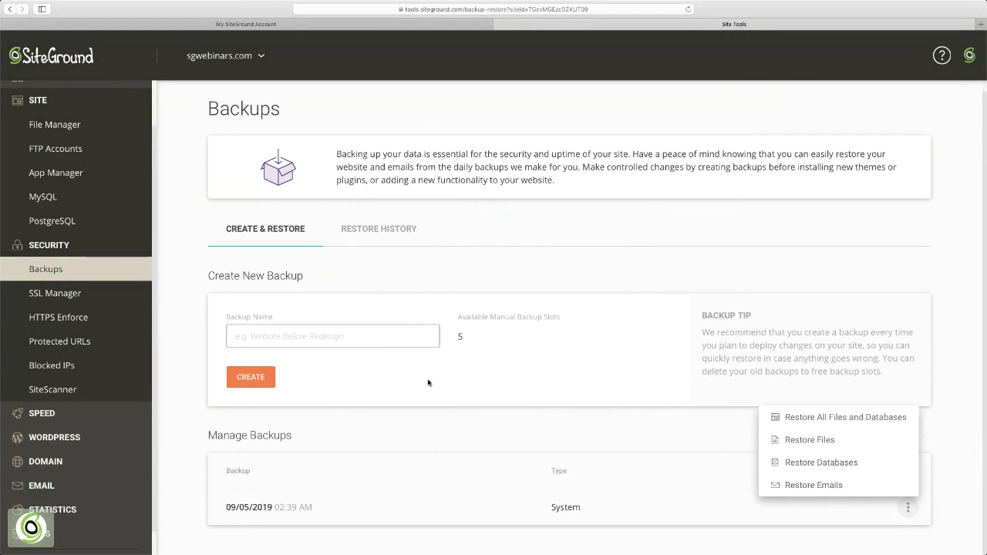
{"action": "left_click", "coordinate": [379, 229]}
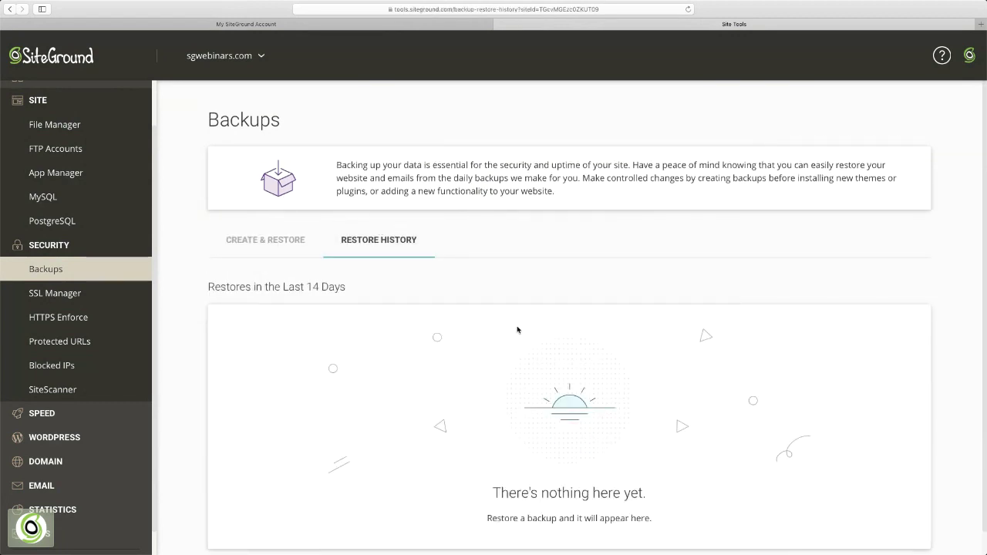
{"action": "scroll", "coordinate": [516, 331], "scroll_direction": "down", "scroll_amount": 1}
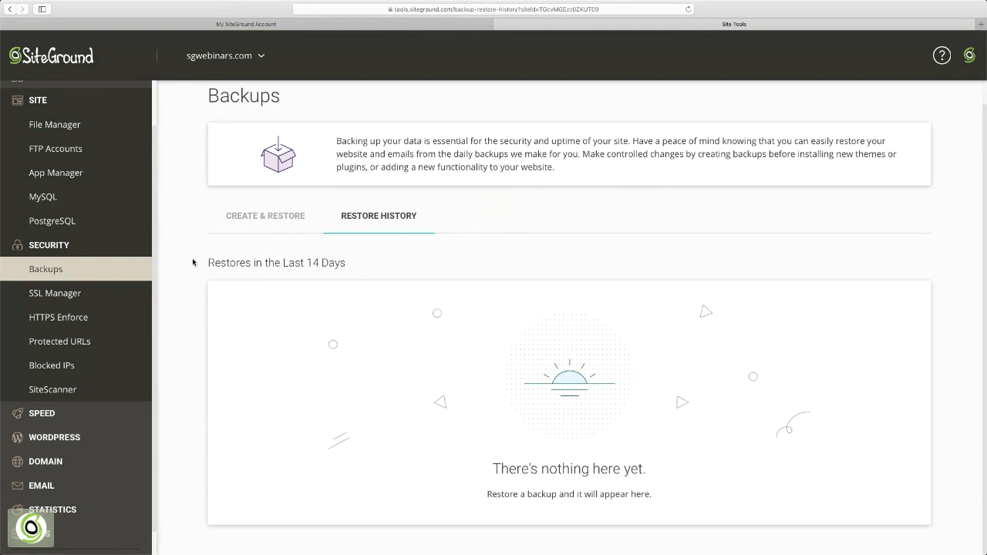
- In the SSL Manager, review the SSL types offered for sgwebinars.com and the domains covered by the installed wildcard certificate
{"action": "left_click", "coordinate": [84, 294]}
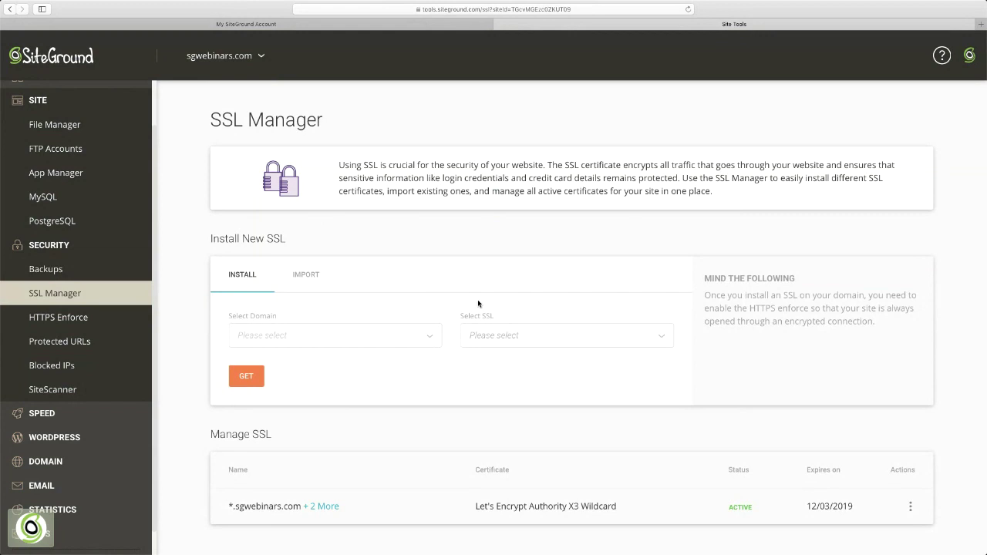
{"action": "left_click", "coordinate": [431, 338]}
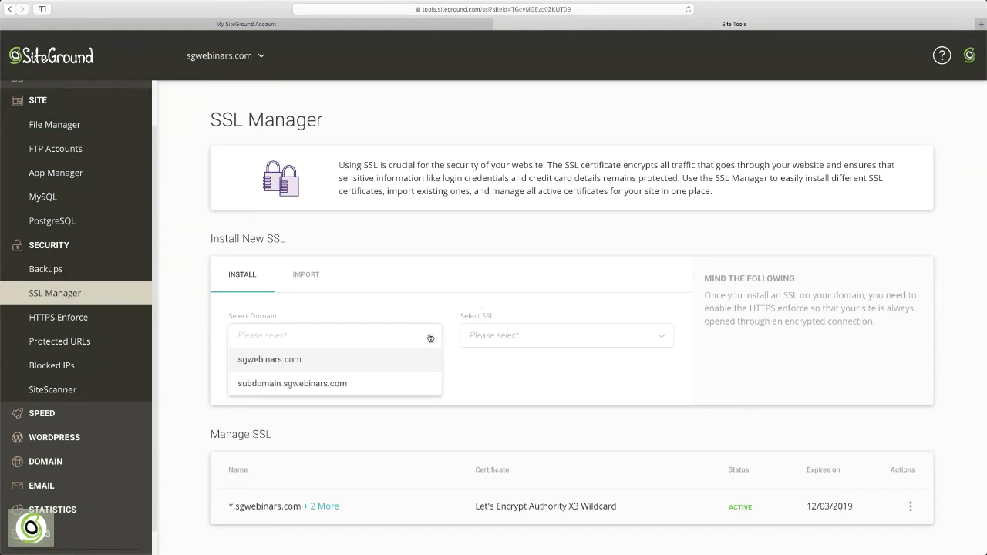
{"action": "left_click", "coordinate": [326, 363]}
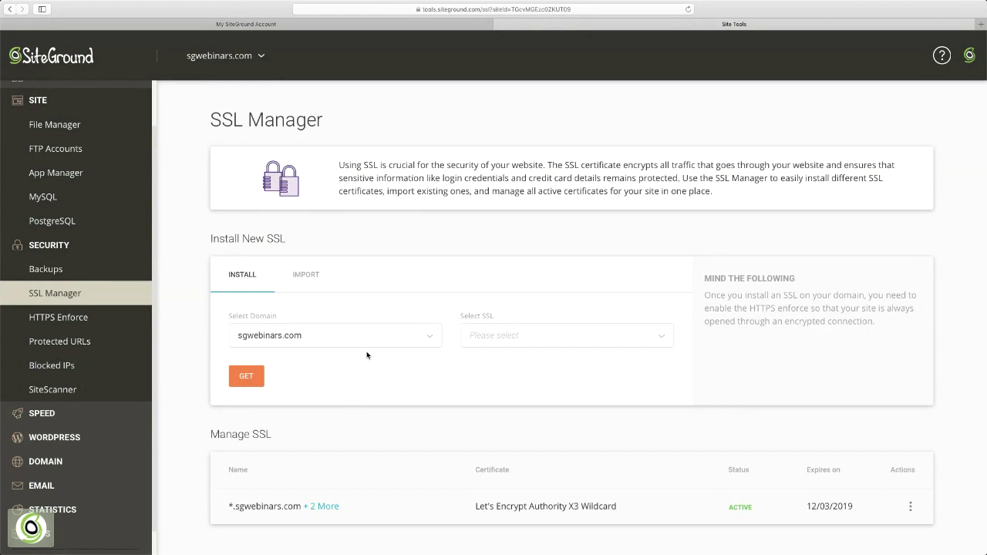
{"action": "left_click", "coordinate": [546, 340]}
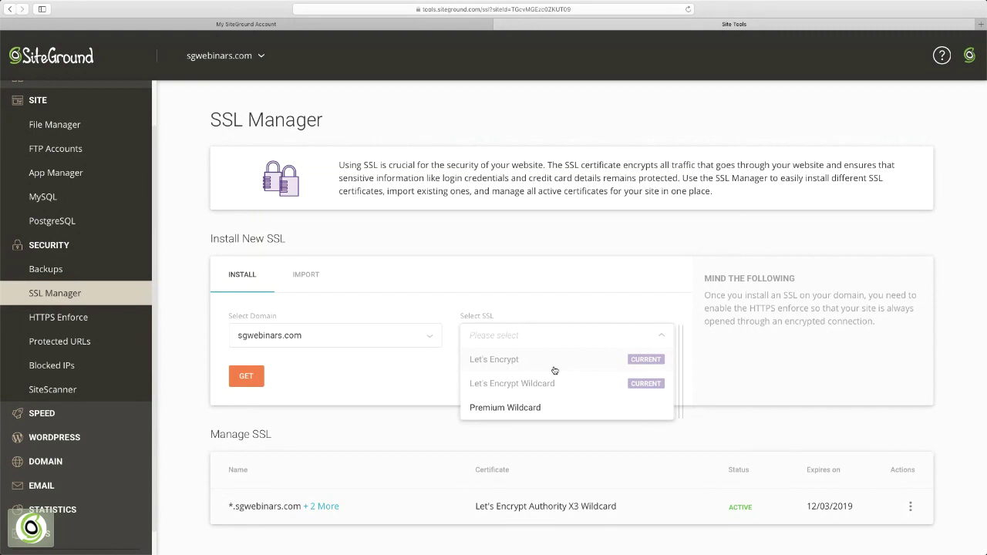
{"action": "left_click", "coordinate": [661, 341]}
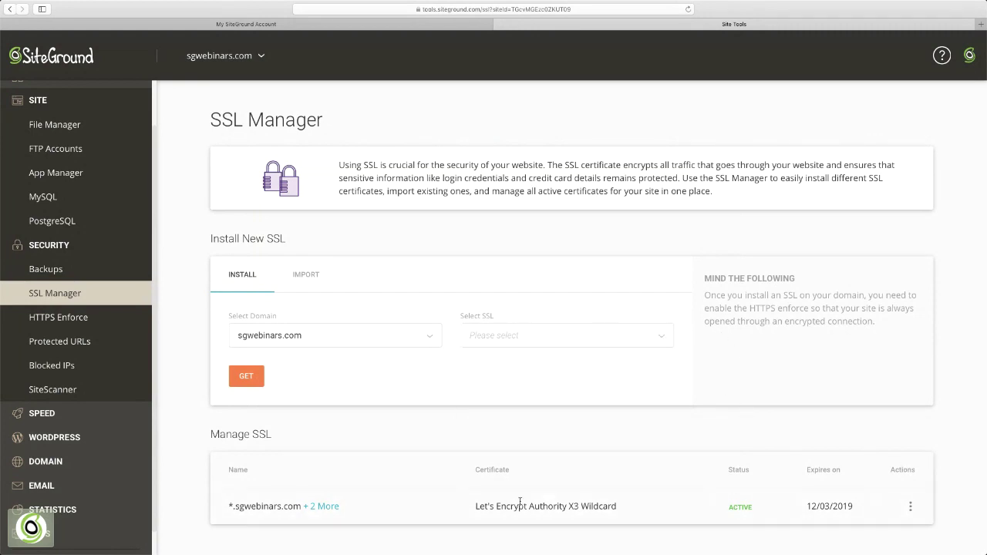
{"action": "left_click", "coordinate": [318, 506]}
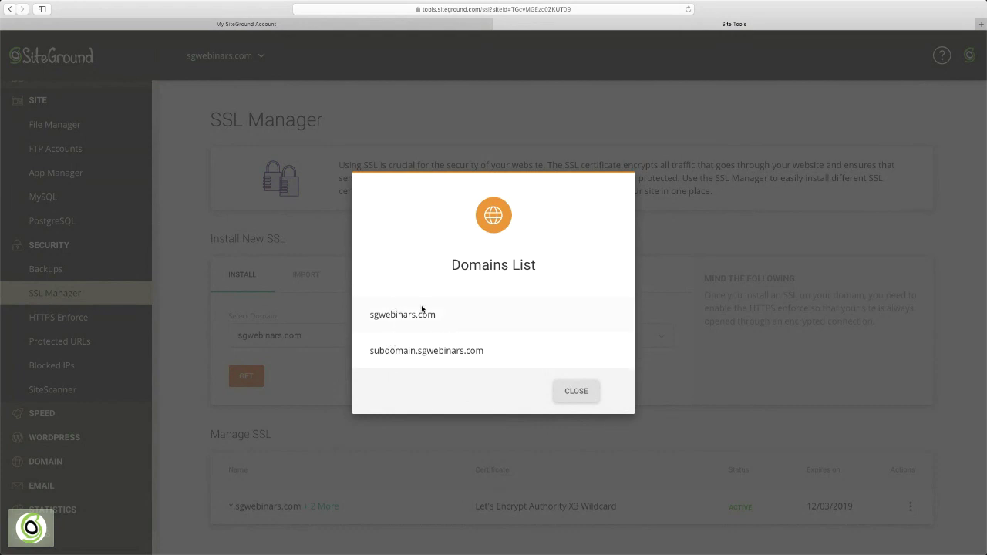
{"action": "left_click", "coordinate": [581, 393]}
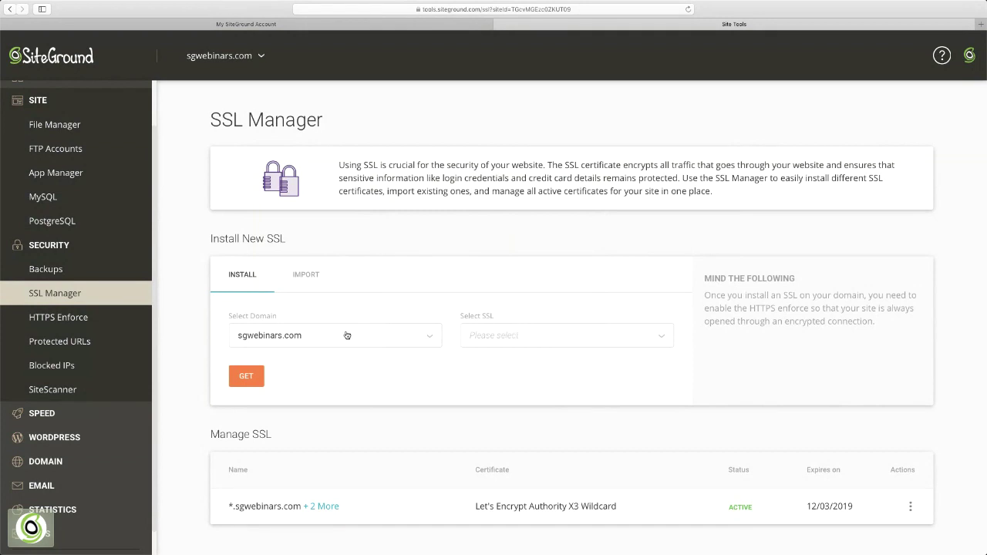
- Enable HTTPS Enforce and External Links Rewrite for sgwebinars.com in the HTTPS Enforce tool
{"action": "left_click", "coordinate": [77, 322]}
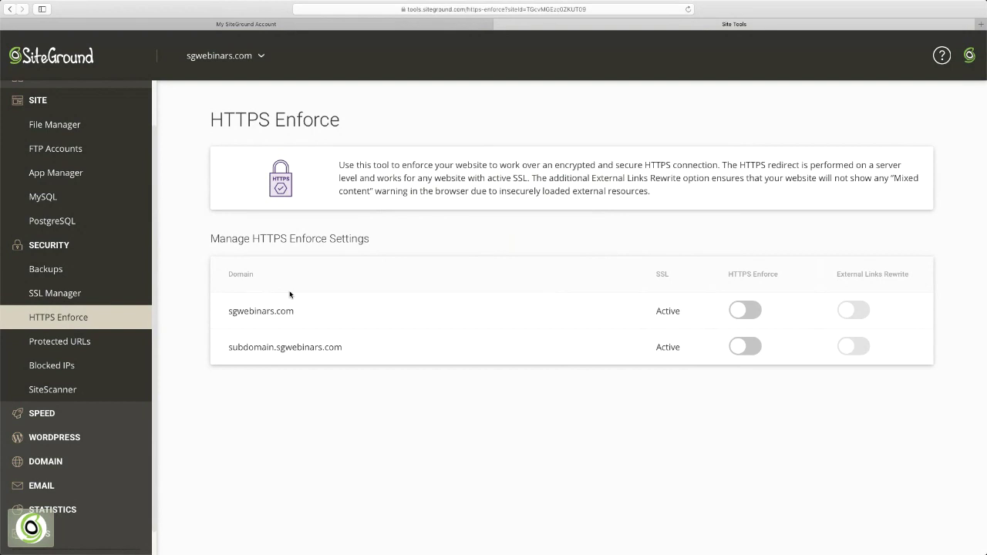
{"action": "left_click", "coordinate": [746, 311]}
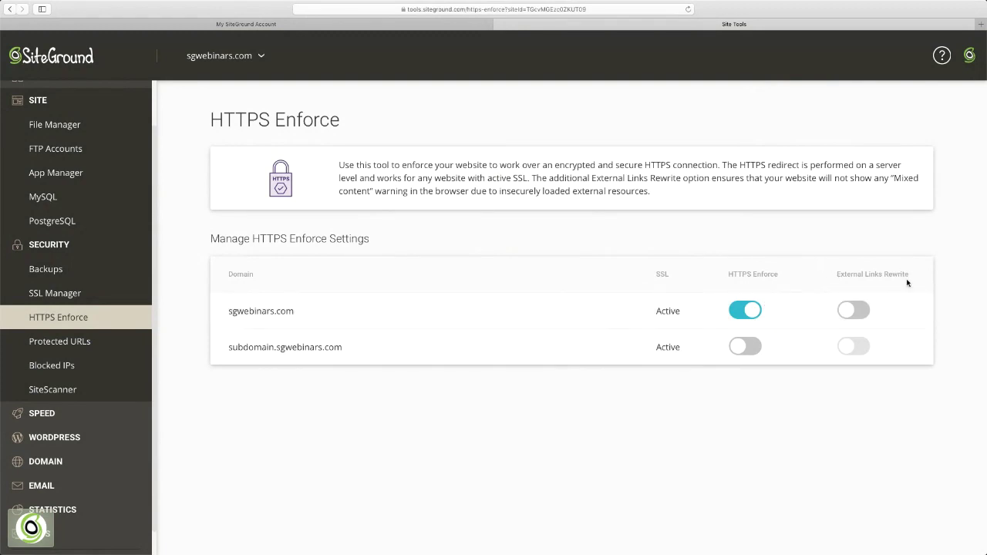
{"action": "left_click", "coordinate": [853, 310]}
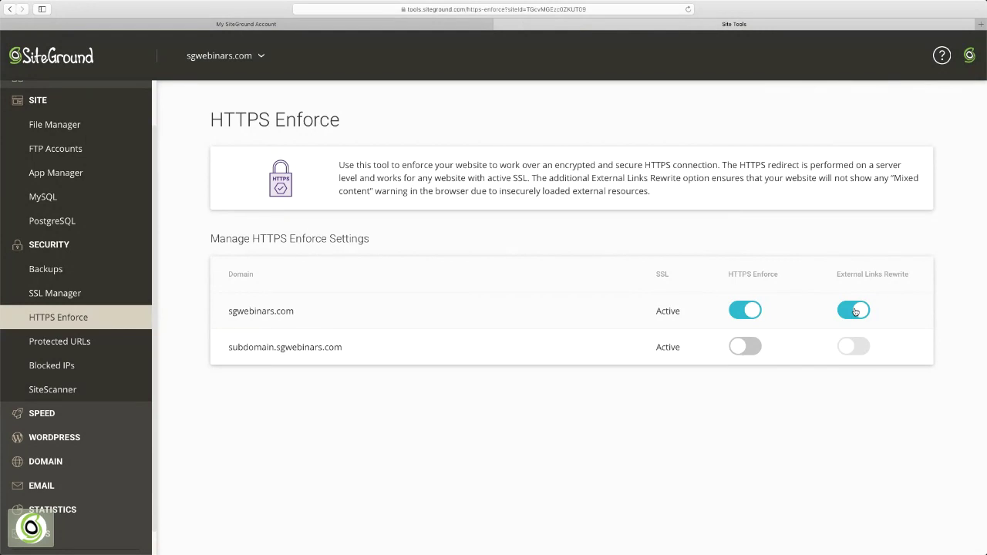
- View the Protected URLs tool, and choose subdomain.sgwebinars.com as the domain in the Blocked IPs form without blocking an address
{"action": "left_click", "coordinate": [97, 345]}
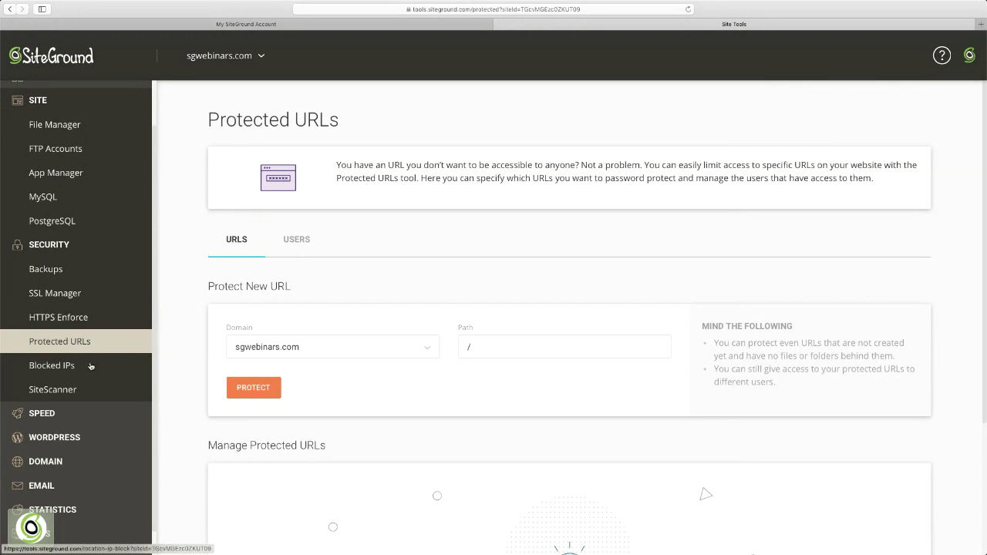
{"action": "left_click", "coordinate": [90, 369]}
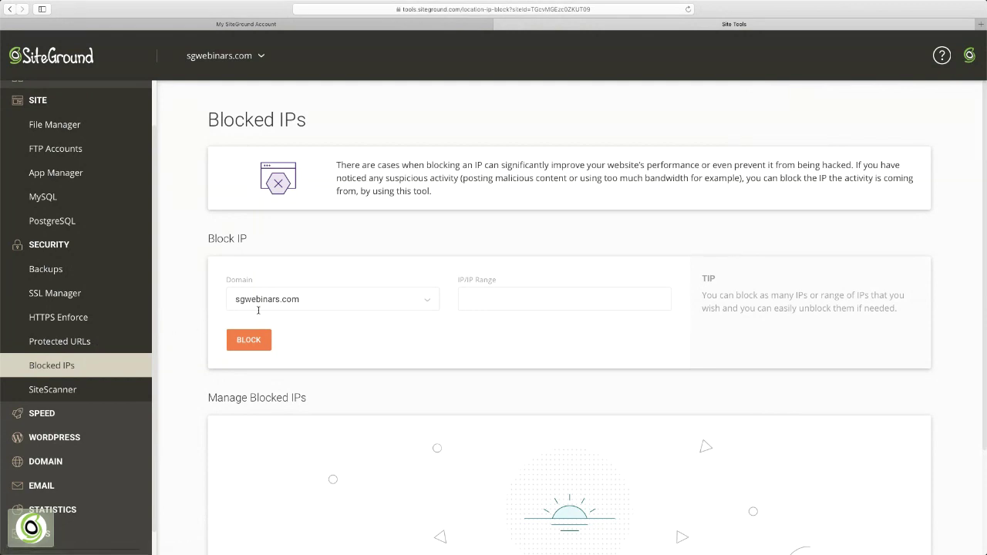
{"action": "left_click", "coordinate": [431, 303]}
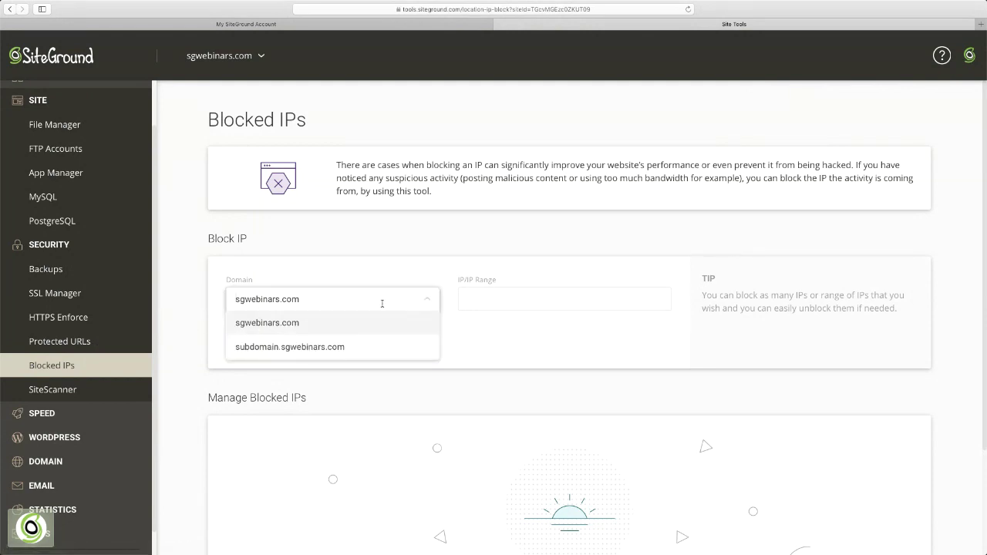
{"action": "left_click", "coordinate": [324, 347]}
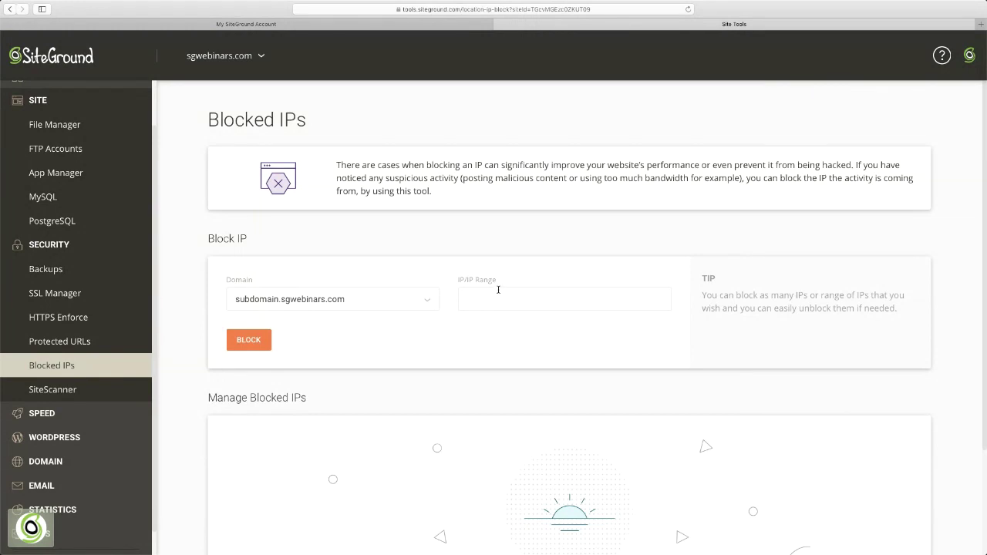
- Open SiteScanner and examine the site status and the daily scan reports
{"action": "left_click", "coordinate": [63, 392]}
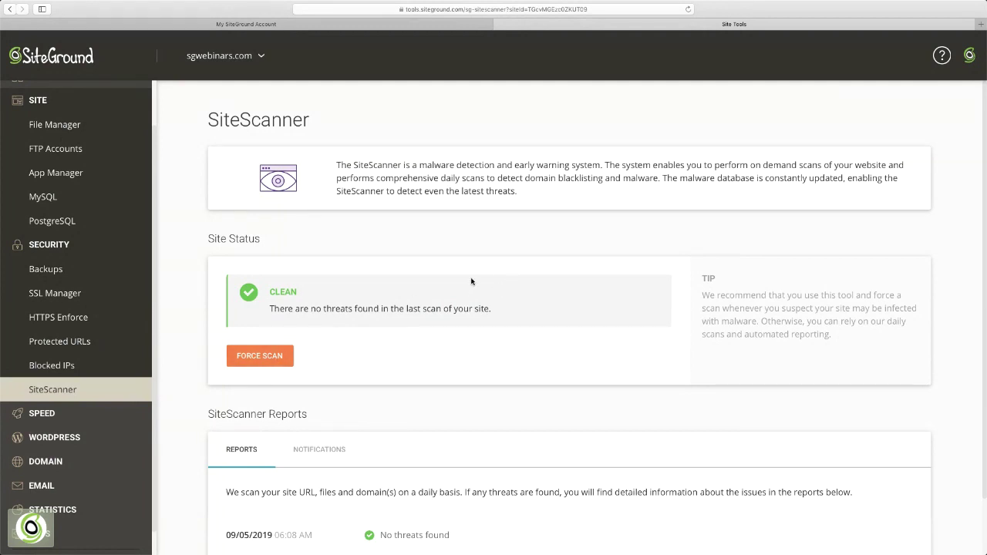
{"action": "scroll", "coordinate": [471, 261], "scroll_direction": "down", "scroll_amount": 1}
{"action": "scroll", "coordinate": [471, 260], "scroll_direction": "down", "scroll_amount": 3}
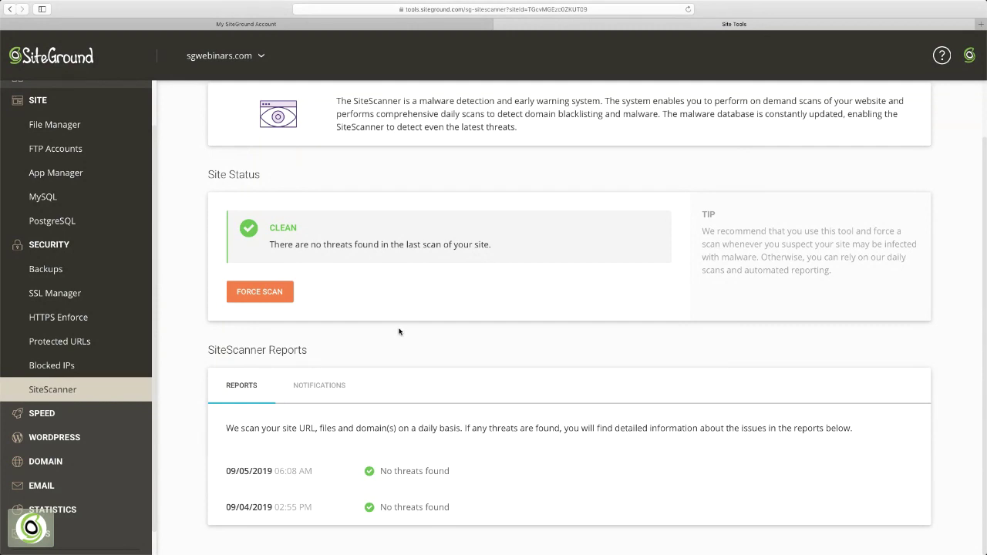
- Open Caching in the Speed group and review the Static Cache, Dynamic Cache and Memcached settings
{"action": "left_click", "coordinate": [73, 414]}
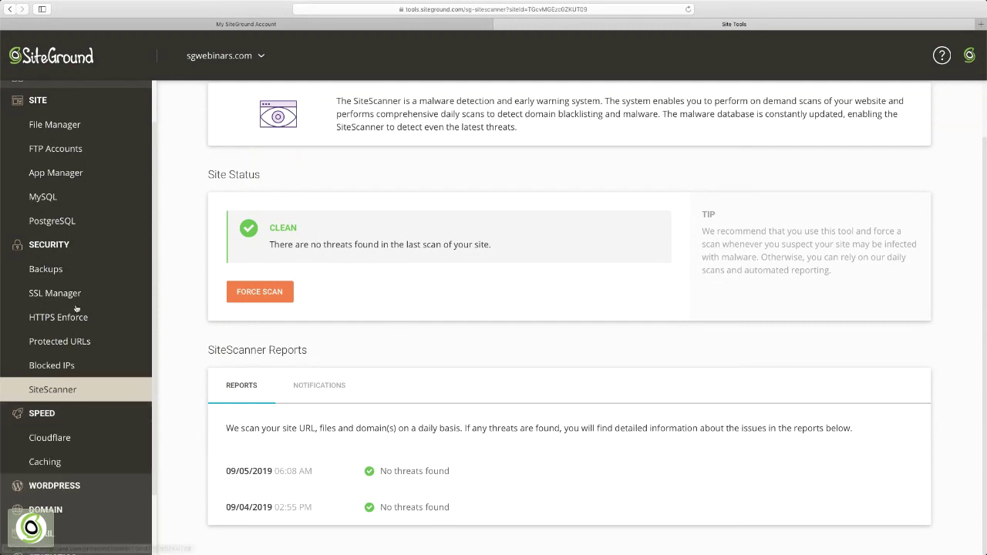
{"action": "scroll", "coordinate": [78, 308], "scroll_direction": "down", "scroll_amount": 3}
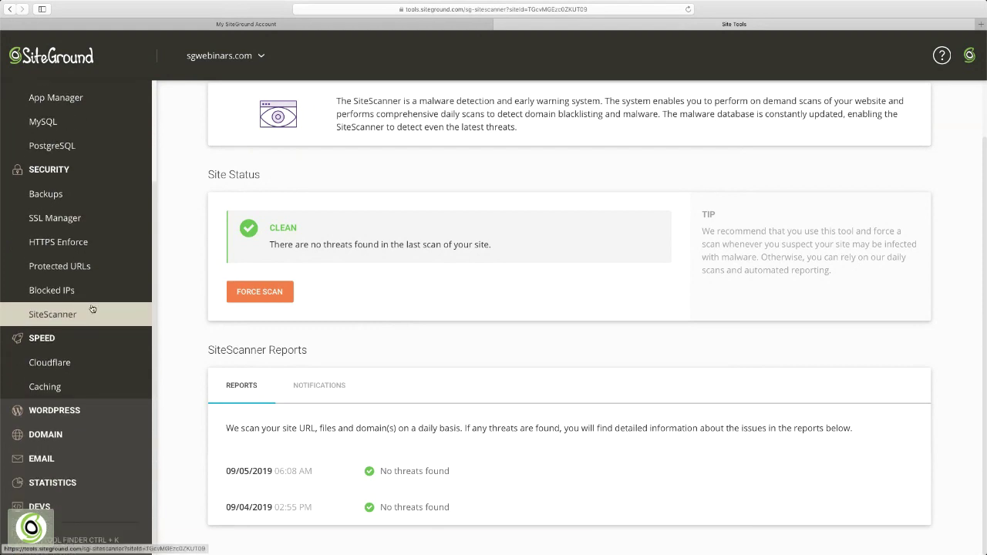
{"action": "left_click", "coordinate": [44, 387]}
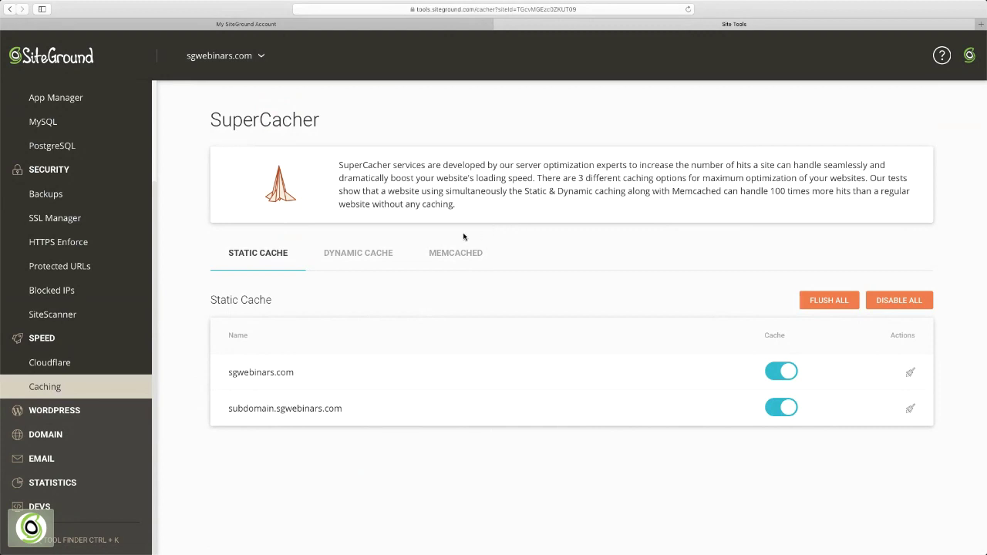
{"action": "left_click", "coordinate": [371, 258]}
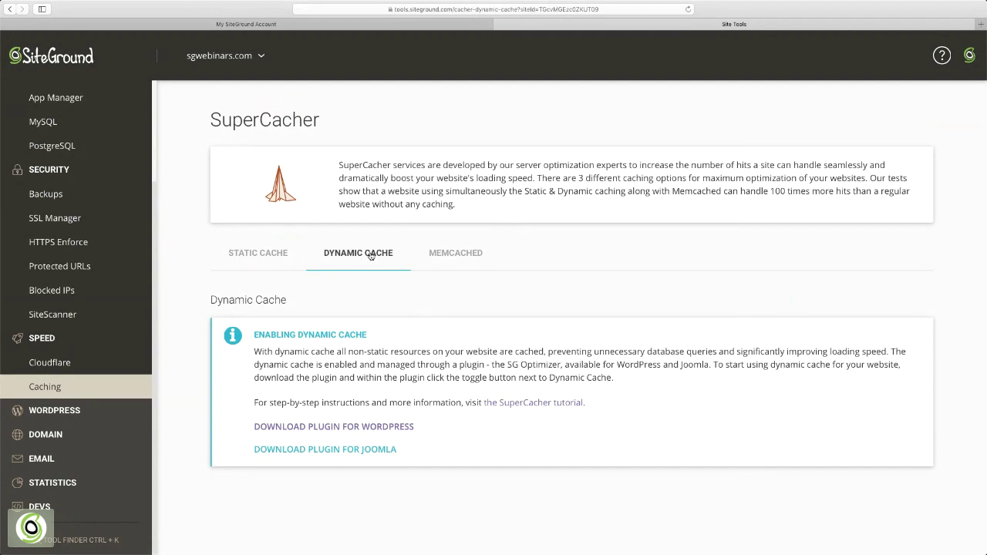
{"action": "left_click", "coordinate": [458, 254]}
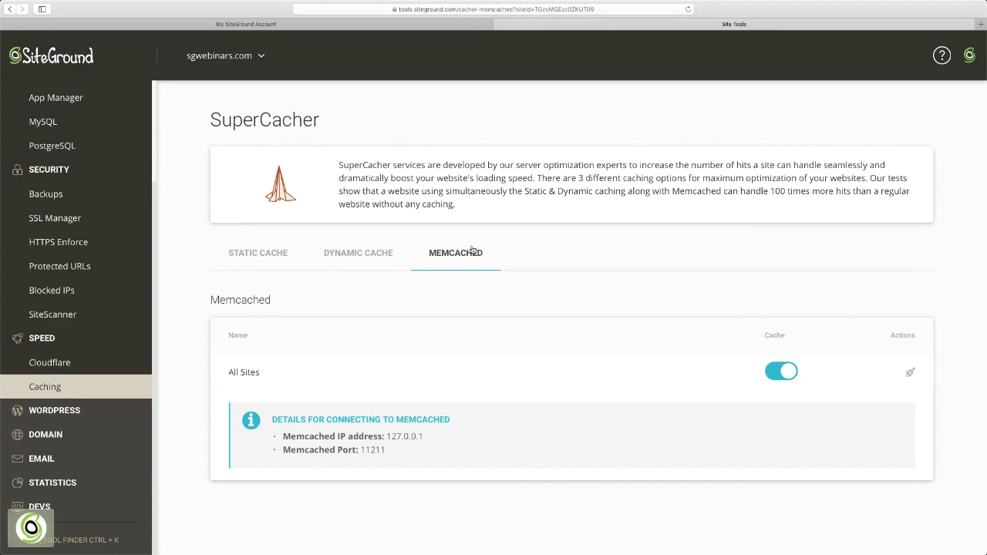
- Review the WordPress Install & Manage tool, including the actions for the sgwebinars.com installation, and view the Staging tool
{"action": "left_click", "coordinate": [73, 412]}
{"action": "scroll", "coordinate": [99, 351], "scroll_direction": "down", "scroll_amount": 1}
{"action": "scroll", "coordinate": [99, 352], "scroll_direction": "down", "scroll_amount": 1}
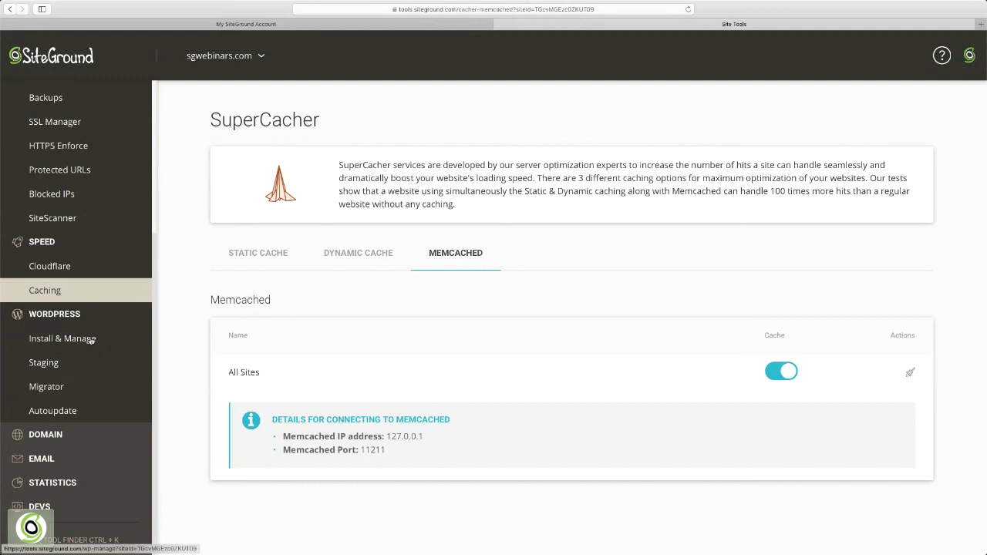
{"action": "left_click", "coordinate": [89, 340]}
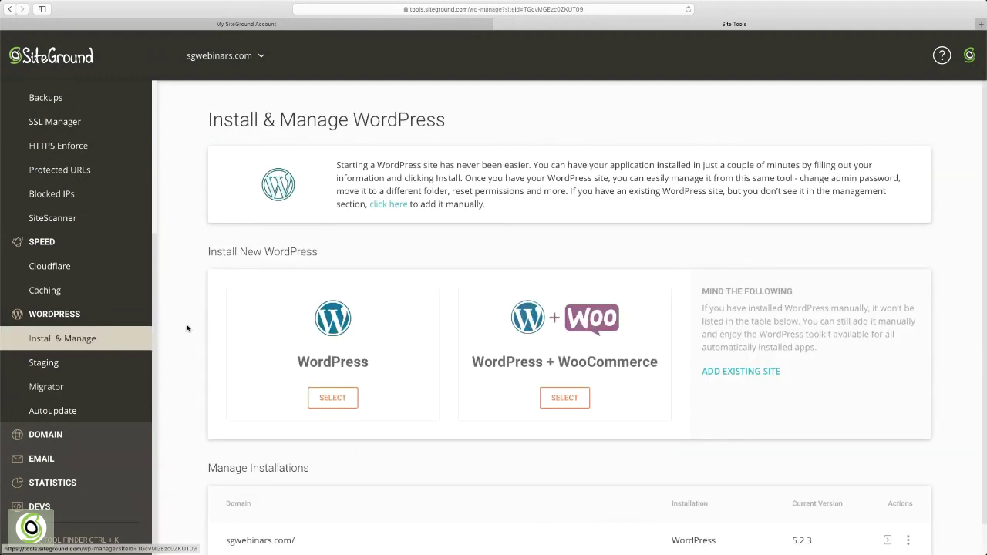
{"action": "scroll", "coordinate": [238, 290], "scroll_direction": "down", "scroll_amount": 1}
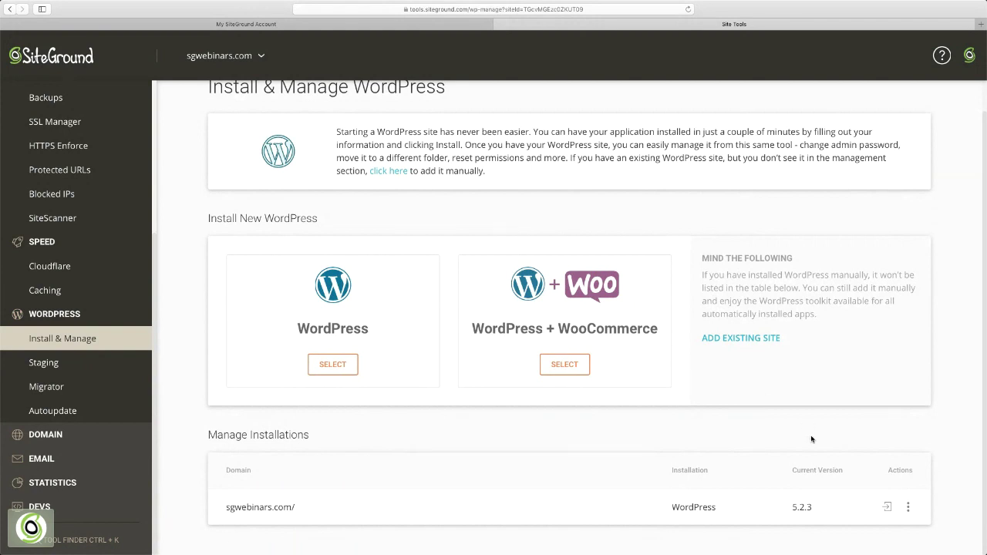
{"action": "left_click", "coordinate": [907, 507]}
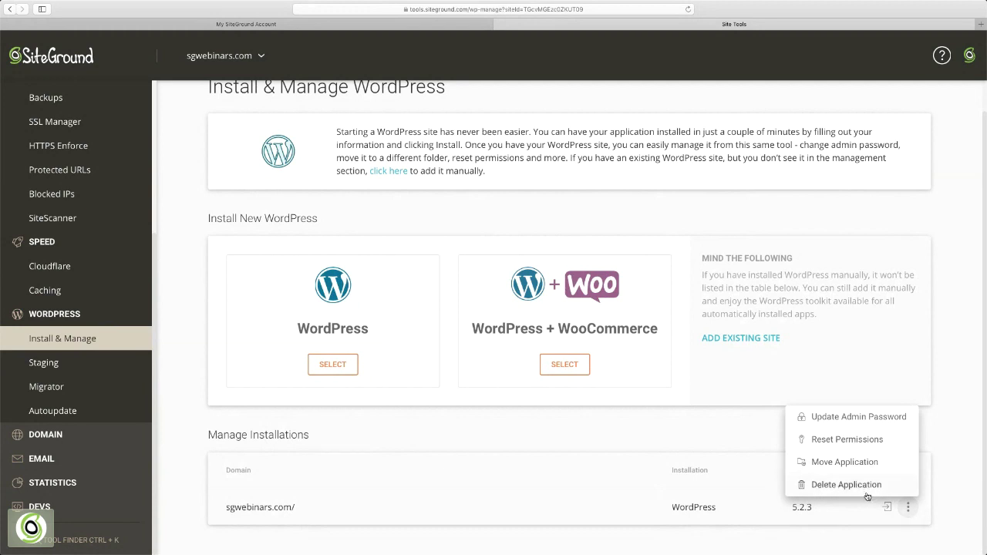
{"action": "left_click", "coordinate": [908, 510]}
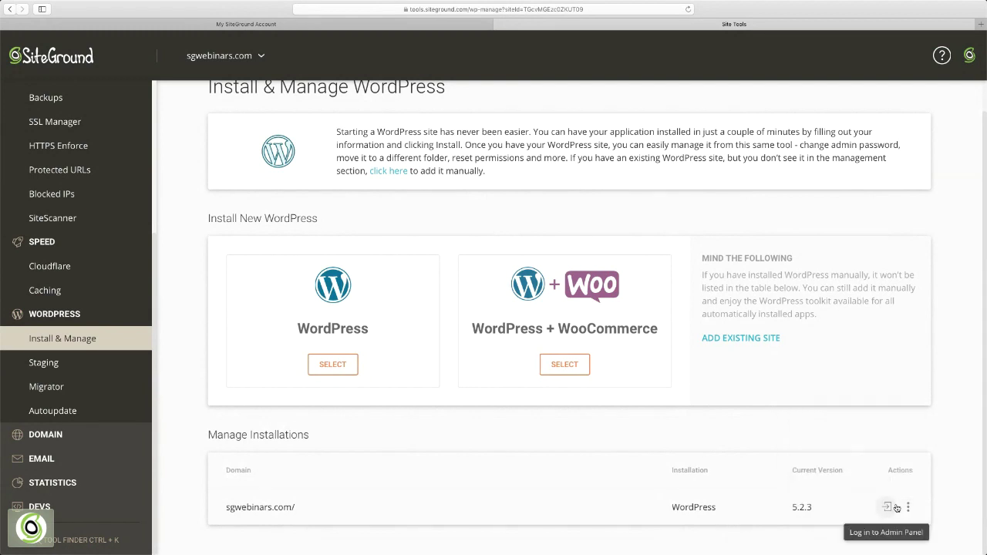
{"action": "scroll", "coordinate": [669, 386], "scroll_direction": "up", "scroll_amount": 1}
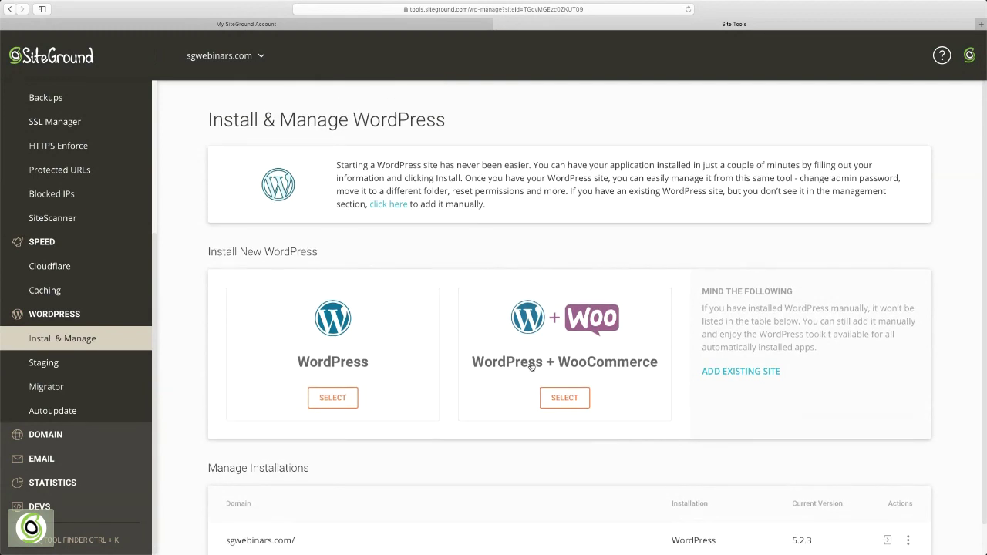
{"action": "left_click", "coordinate": [53, 369]}
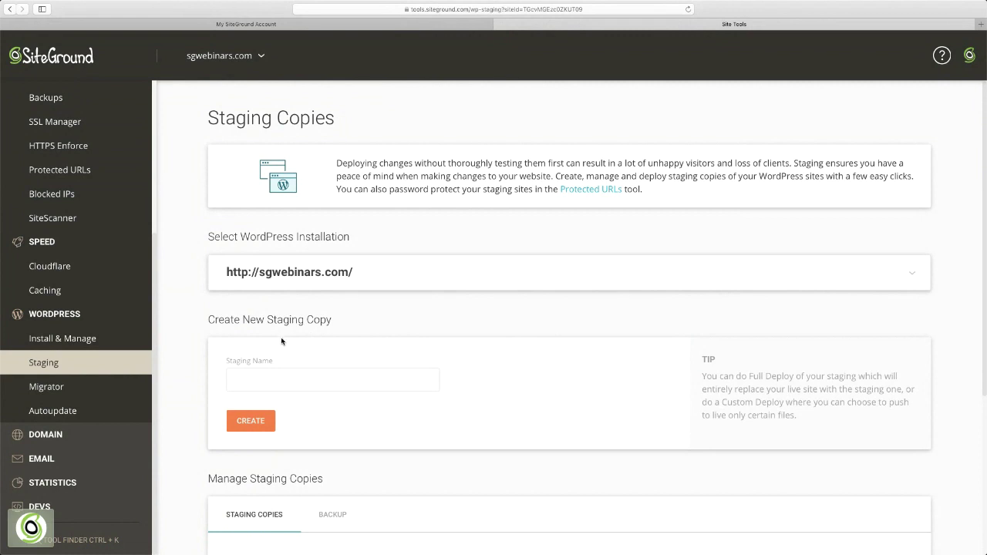
- Generate a WordPress Migrator token for the domain sgwebinars.com with the path /blog
{"action": "left_click", "coordinate": [47, 386]}
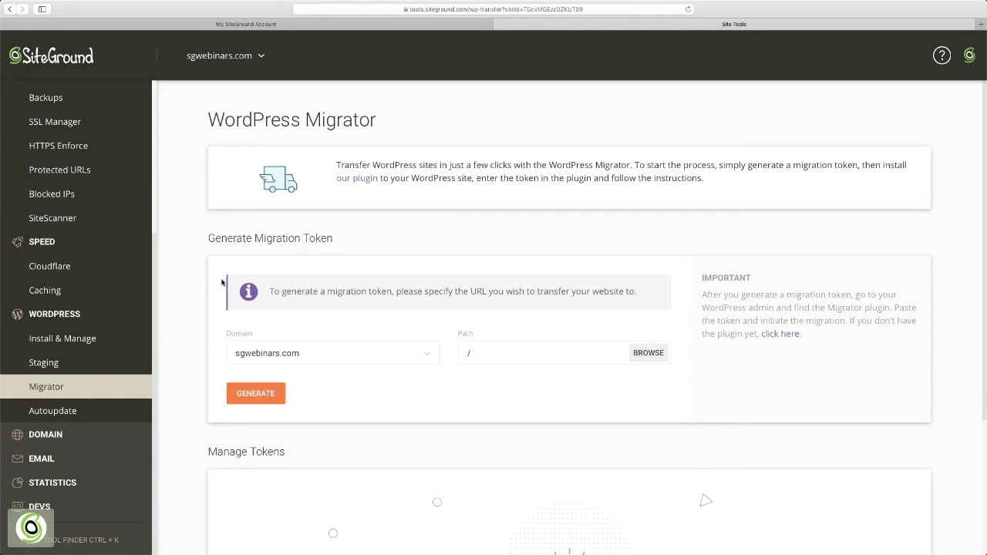
{"action": "scroll", "coordinate": [222, 282], "scroll_direction": "down", "scroll_amount": 2}
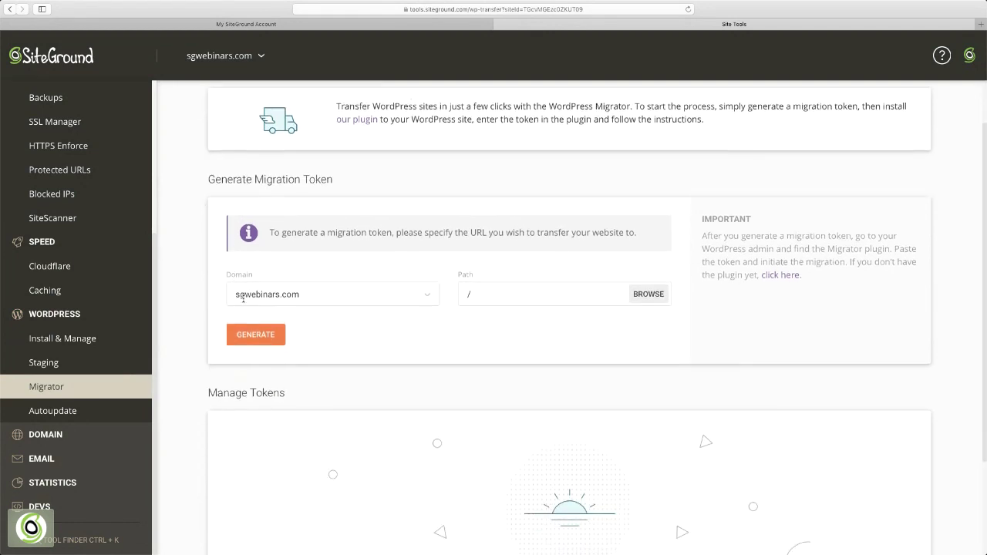
{"action": "left_click", "coordinate": [506, 294]}
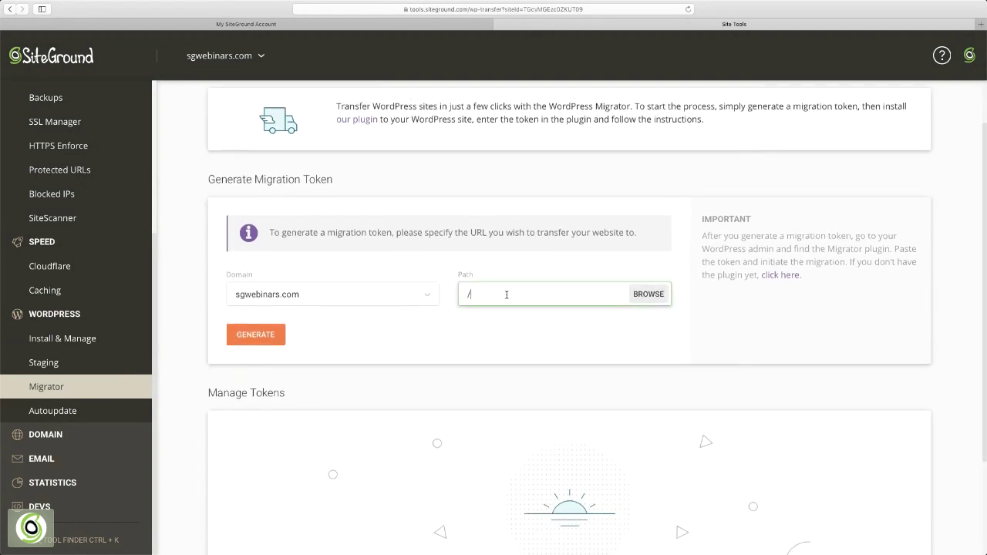
{"action": "type", "text": "blog"}
{"action": "left_click", "coordinate": [259, 336]}
{"action": "scroll", "coordinate": [348, 319], "scroll_direction": "down", "scroll_amount": 1}
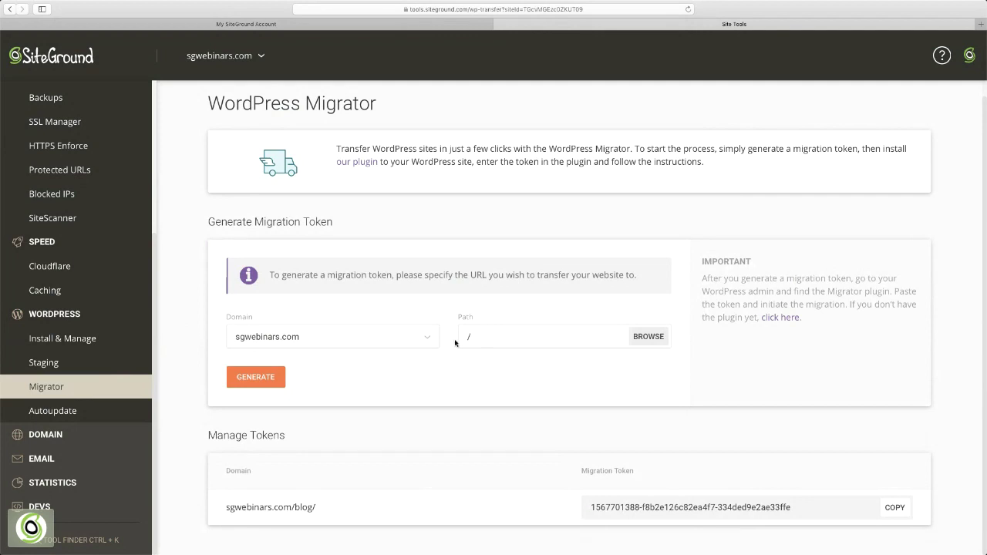
- Set the WordPress Autoupdate schedule for major releases to 72 Hours and view the last autoupdate backup
{"action": "left_click", "coordinate": [73, 412]}
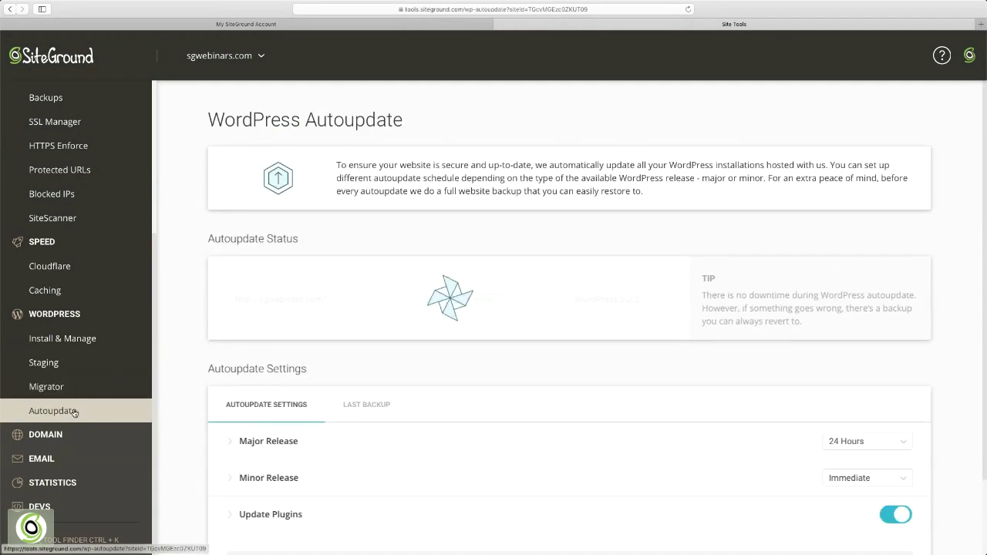
{"action": "scroll", "coordinate": [183, 270], "scroll_direction": "down", "scroll_amount": 1}
{"action": "scroll", "coordinate": [183, 270], "scroll_direction": "down", "scroll_amount": 1}
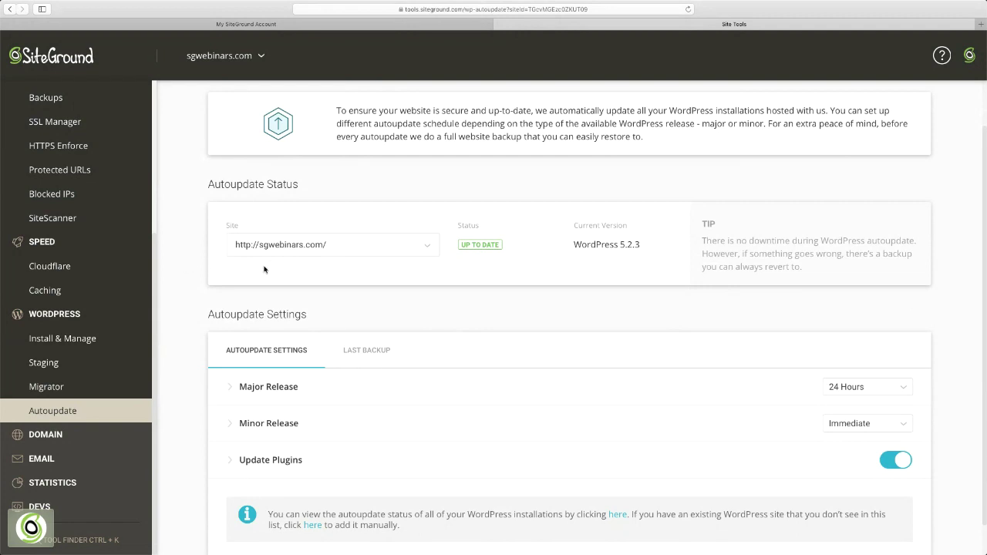
{"action": "left_click", "coordinate": [882, 395]}
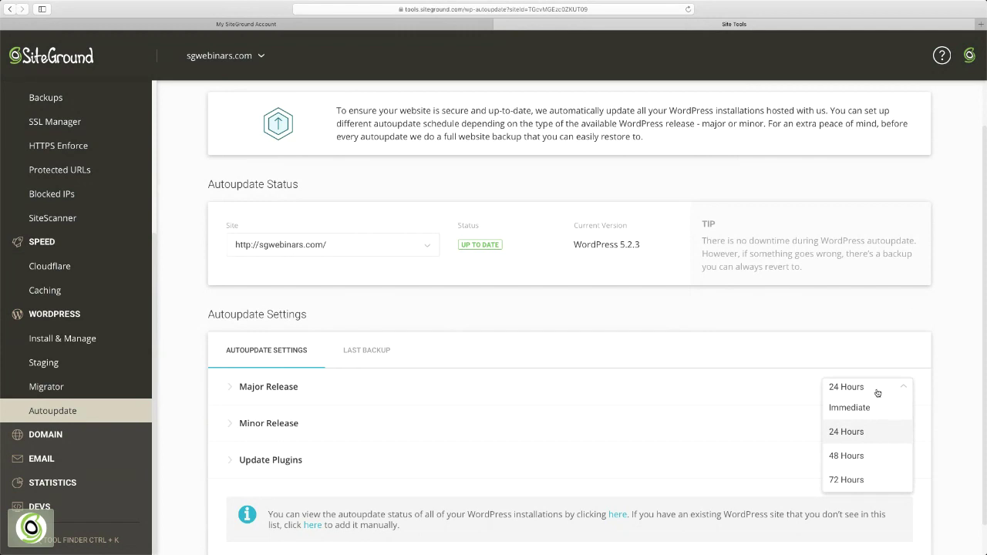
{"action": "left_click", "coordinate": [856, 479]}
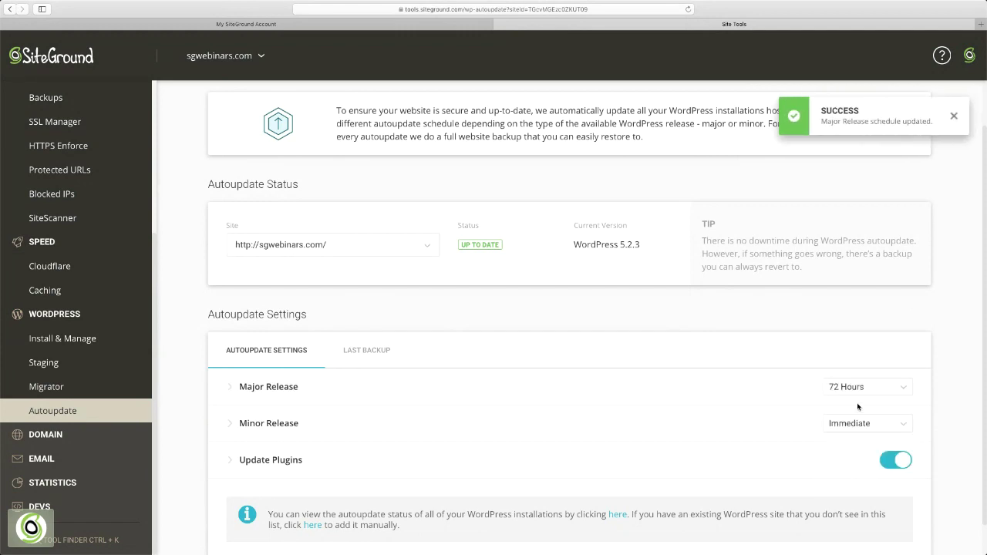
{"action": "scroll", "coordinate": [478, 420], "scroll_direction": "down", "scroll_amount": 1}
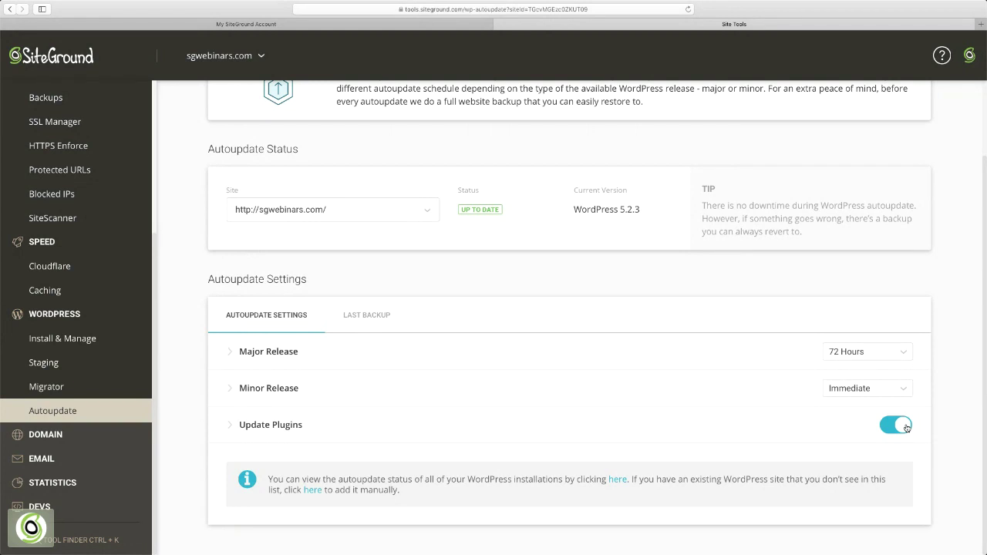
{"action": "left_click", "coordinate": [364, 315]}
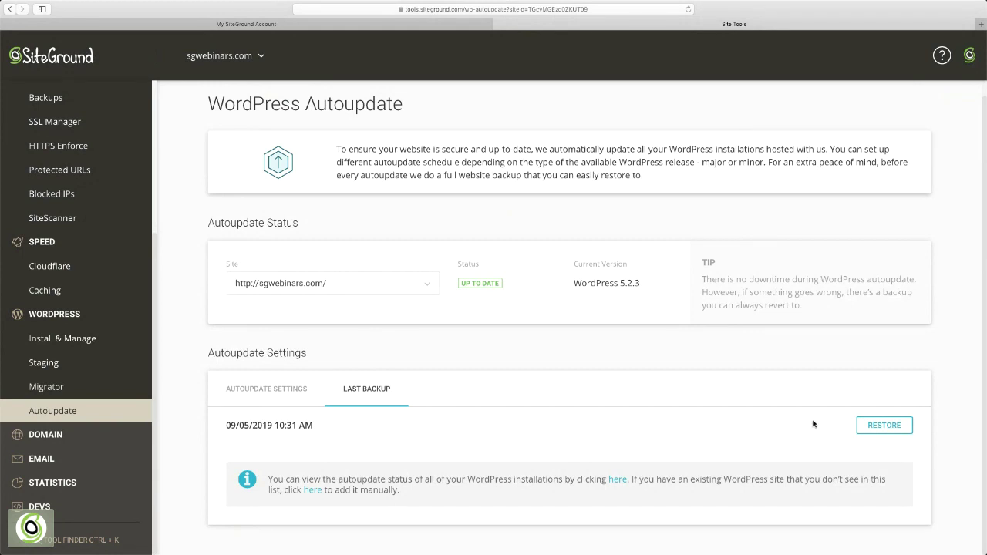
- Review the Subdomains and Redirects tools in the Domain group
{"action": "left_click", "coordinate": [48, 436]}
{"action": "scroll", "coordinate": [68, 308], "scroll_direction": "down", "scroll_amount": 3}
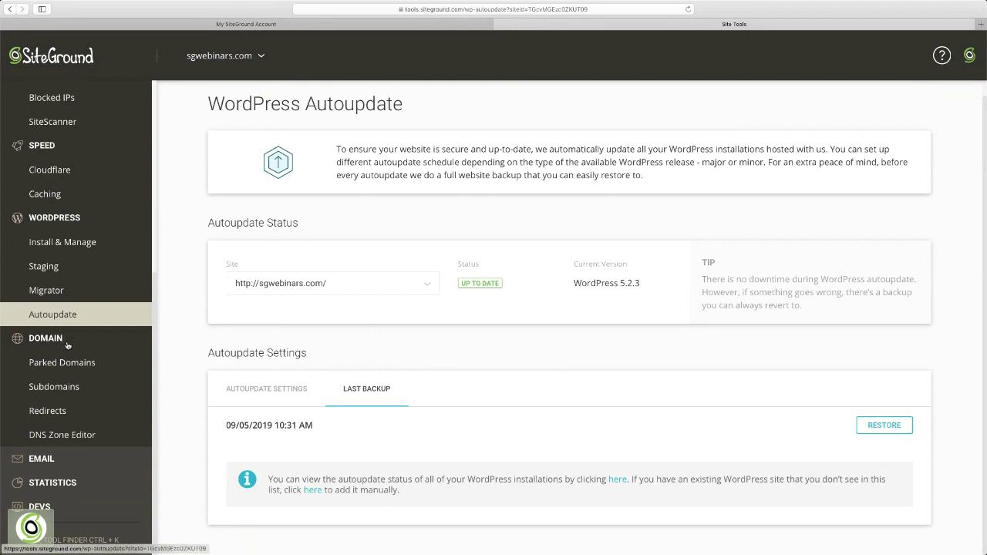
{"action": "left_click", "coordinate": [71, 388]}
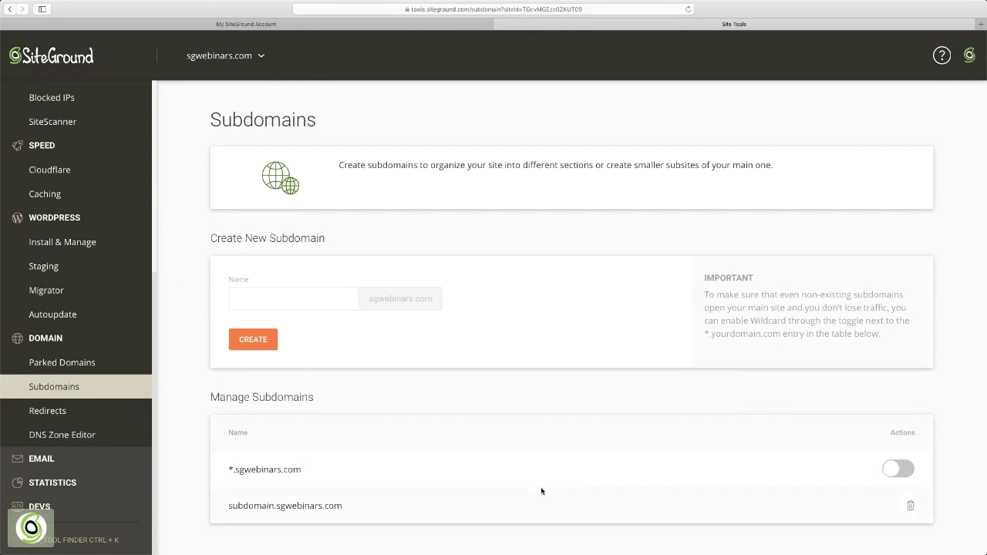
{"action": "left_click", "coordinate": [62, 415]}
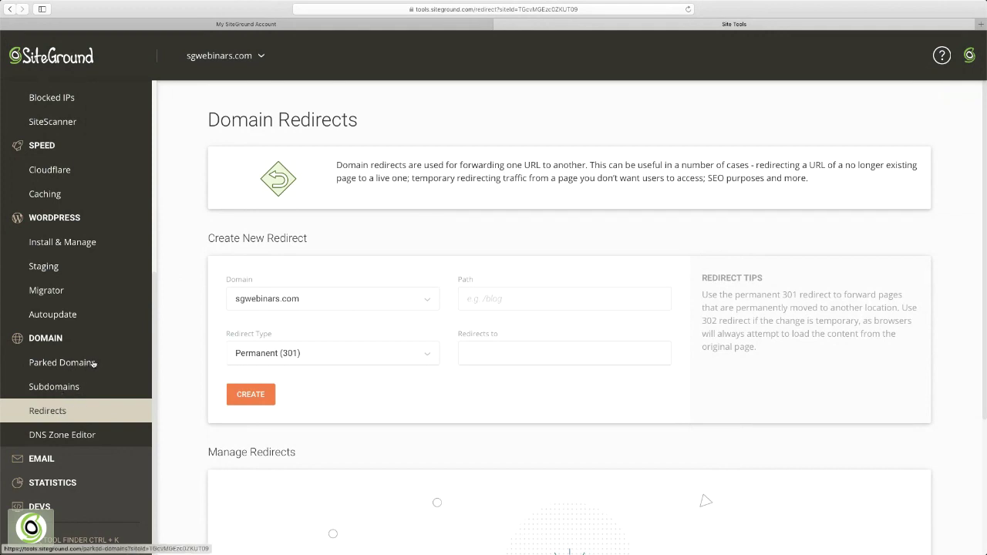
{"action": "scroll", "coordinate": [290, 327], "scroll_direction": "down", "scroll_amount": 1}
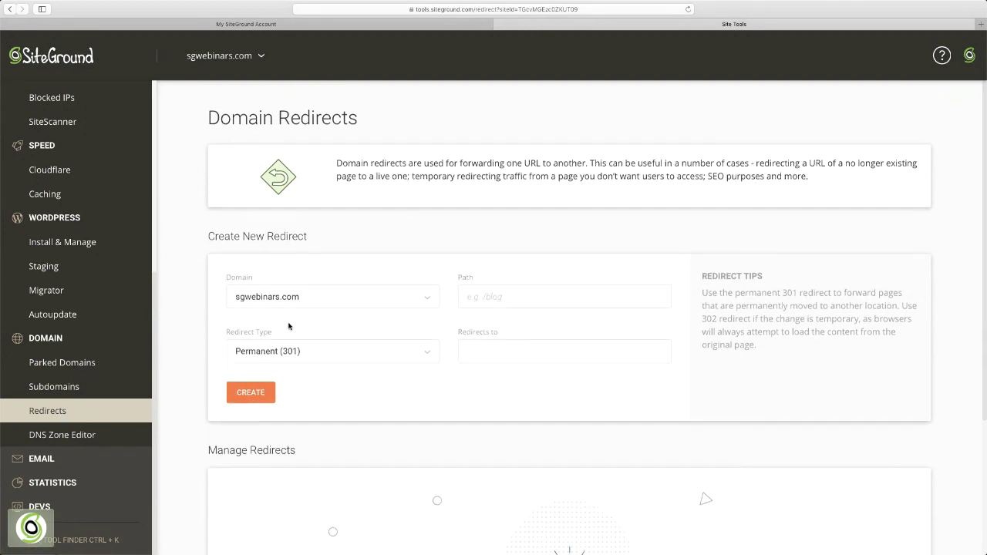
{"action": "scroll", "coordinate": [289, 333], "scroll_direction": "down", "scroll_amount": 1}
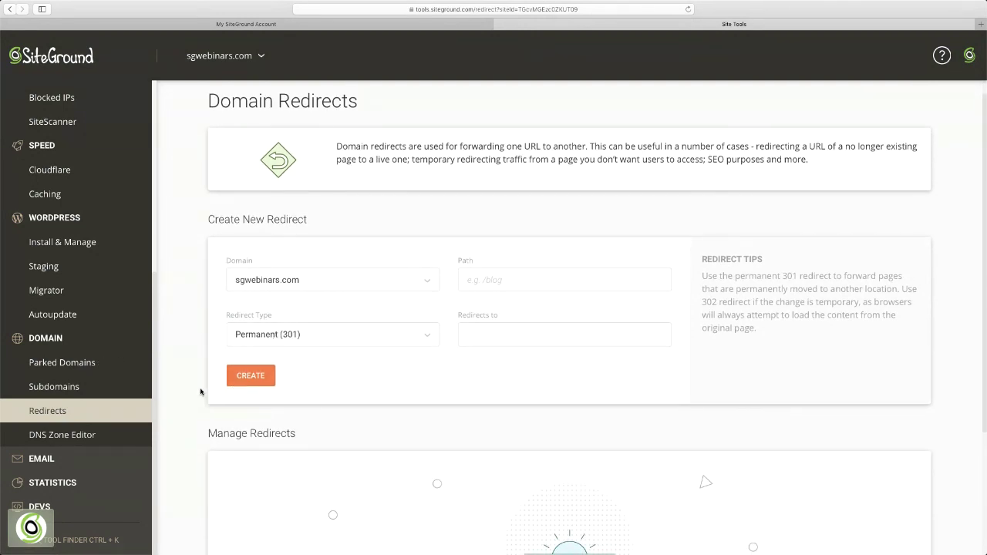
- Open the DNS Zone Editor and review the domain selection, the MX record form and the existing DNS records
{"action": "left_click", "coordinate": [69, 435]}
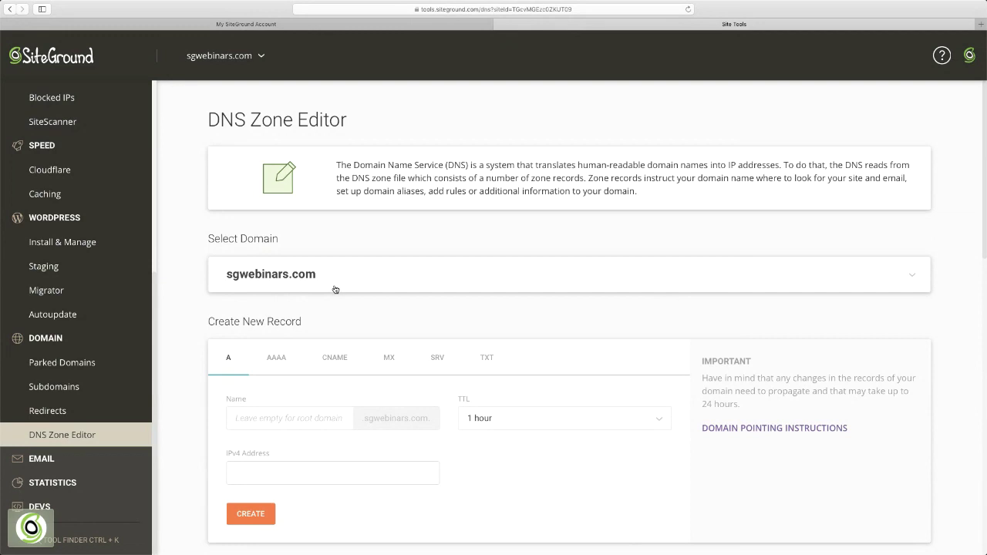
{"action": "scroll", "coordinate": [337, 287], "scroll_direction": "down", "scroll_amount": 2}
{"action": "scroll", "coordinate": [335, 288], "scroll_direction": "down", "scroll_amount": 3}
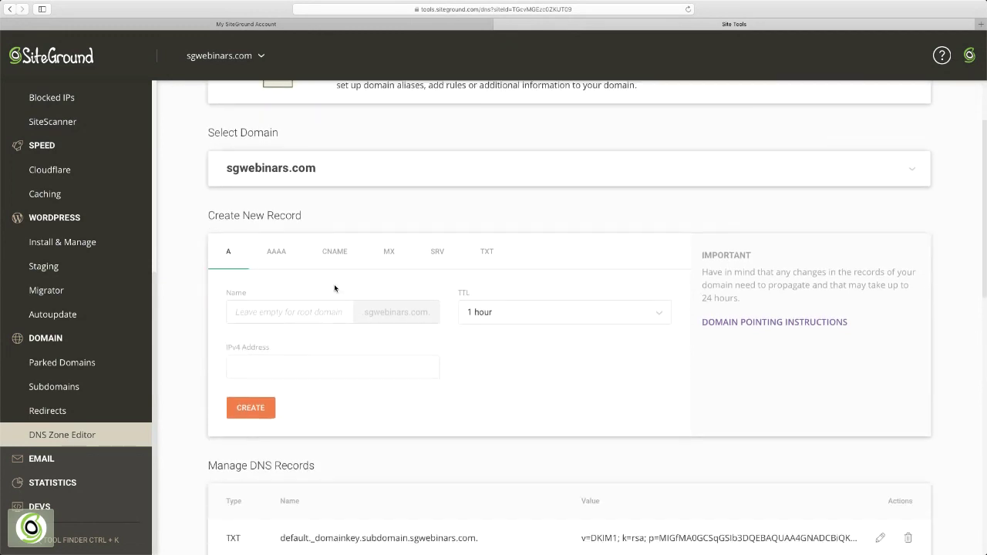
{"action": "scroll", "coordinate": [333, 284], "scroll_direction": "up", "scroll_amount": 2}
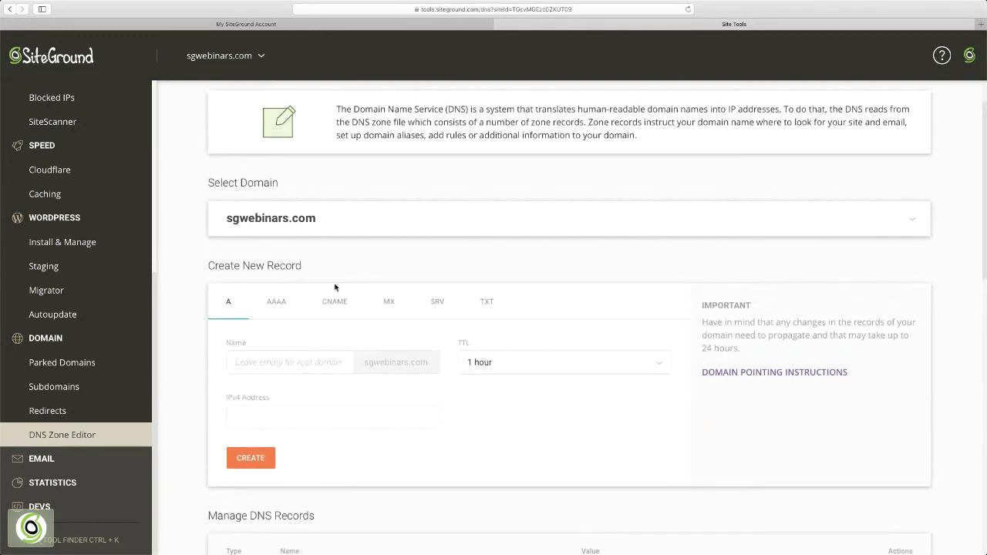
{"action": "left_click", "coordinate": [916, 222]}
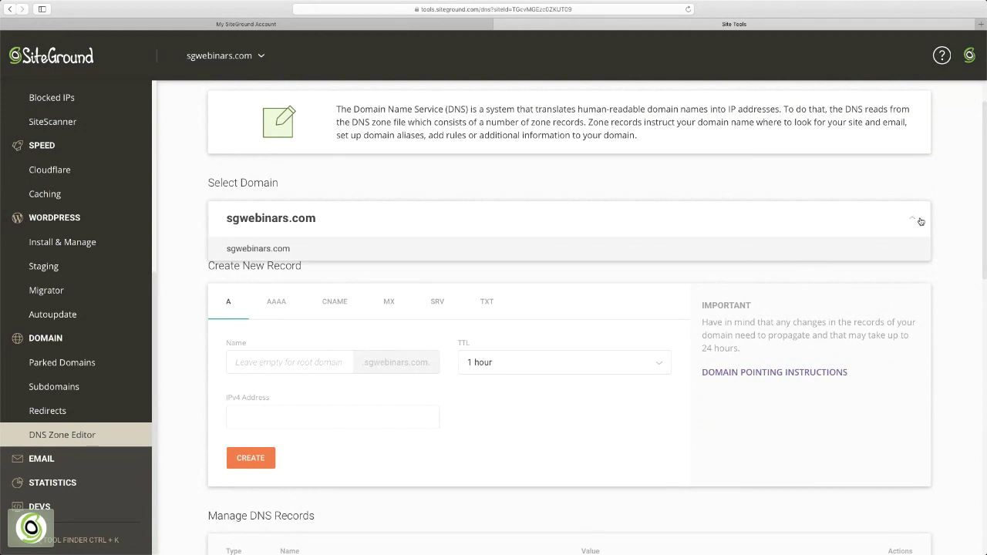
{"action": "left_click", "coordinate": [915, 220]}
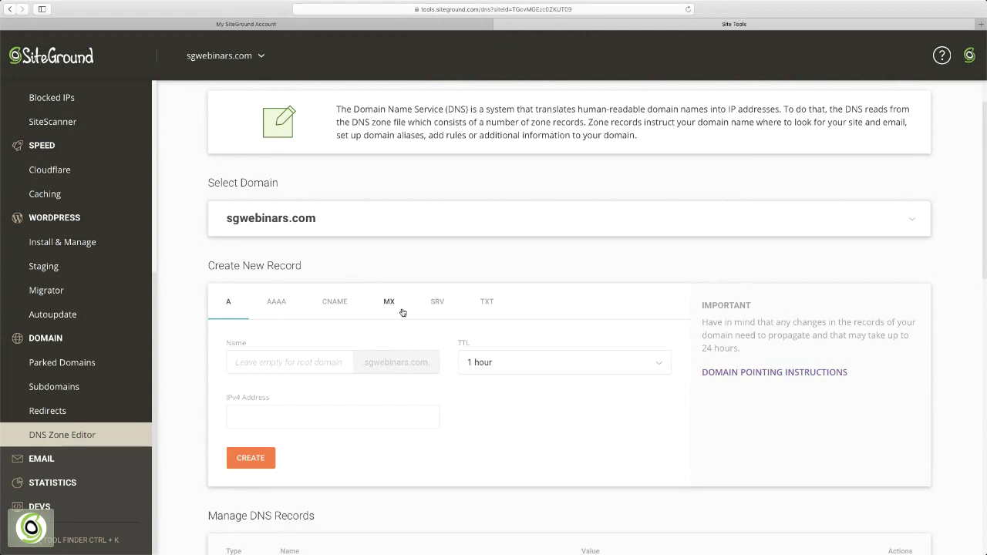
{"action": "scroll", "coordinate": [419, 306], "scroll_direction": "down", "scroll_amount": 2}
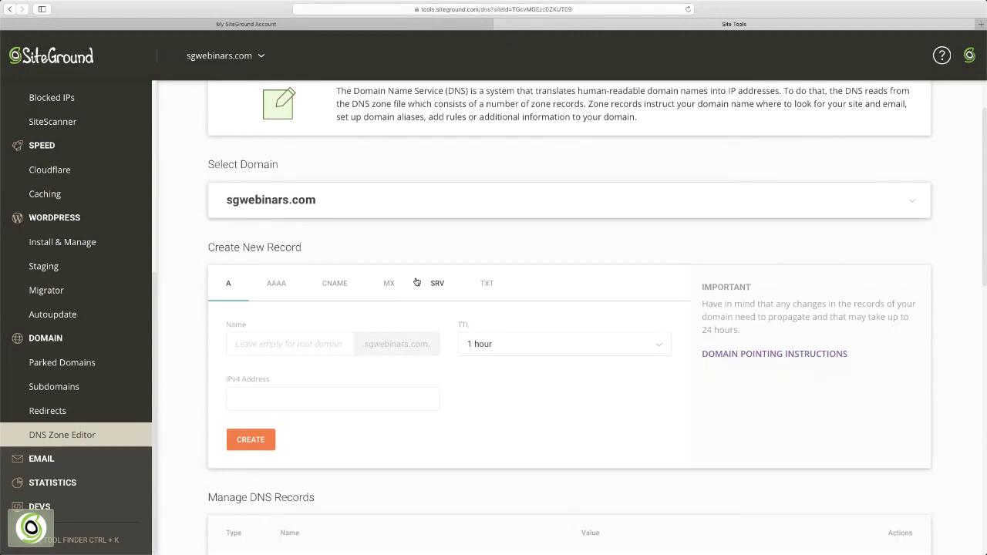
{"action": "scroll", "coordinate": [416, 274], "scroll_direction": "down", "scroll_amount": 1}
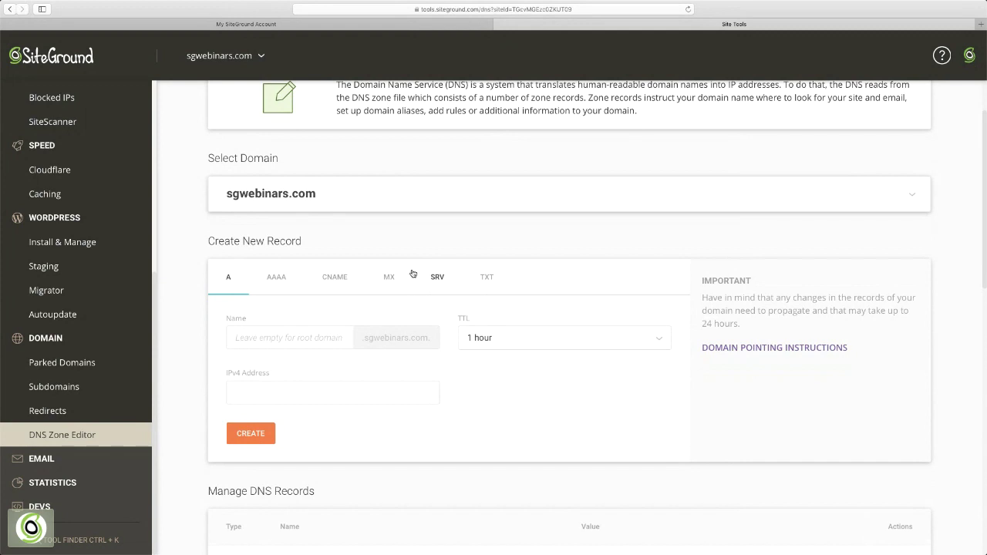
{"action": "left_click", "coordinate": [390, 280]}
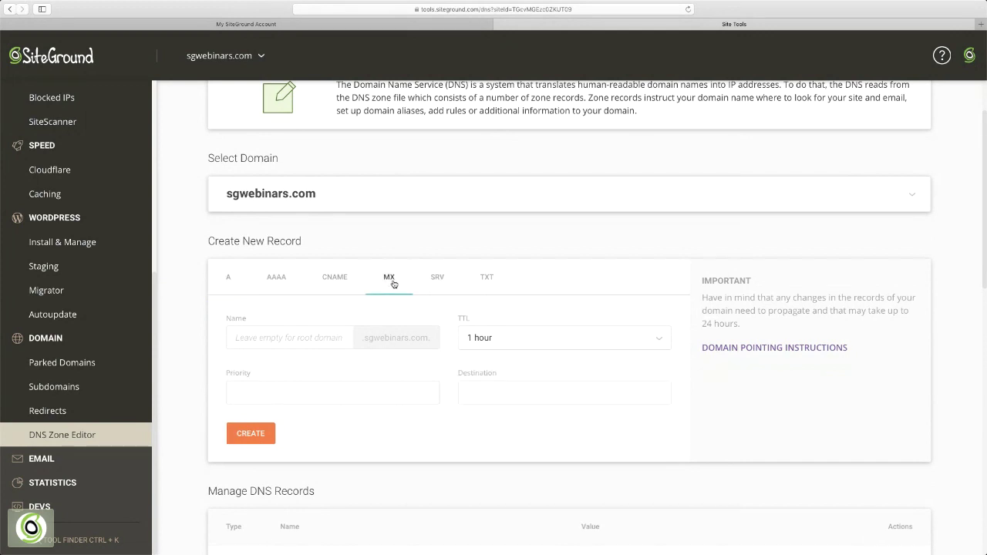
{"action": "scroll", "coordinate": [392, 316], "scroll_direction": "down", "scroll_amount": 5}
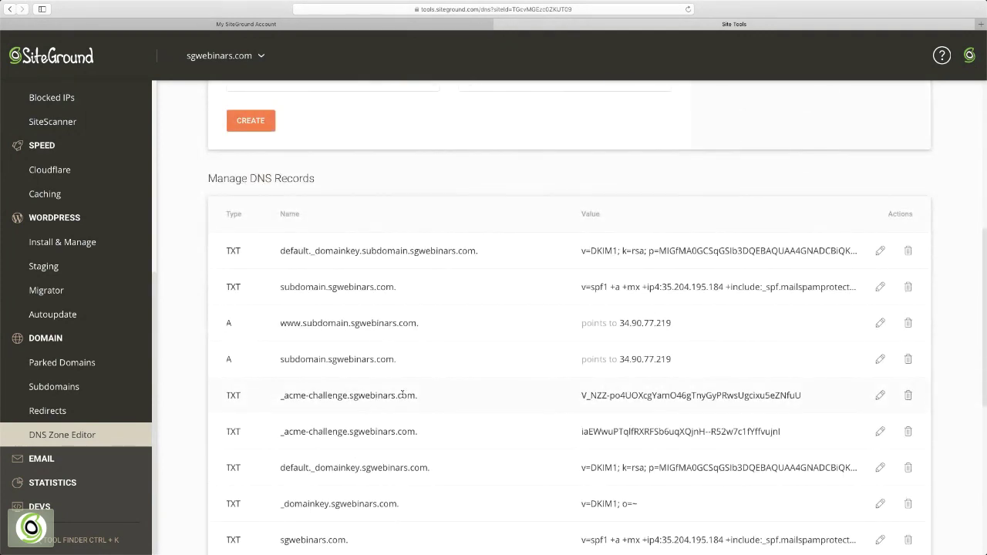
- Open Accounts in the Email group and change the existing test mailbox's quota to 2736 MB
{"action": "left_click", "coordinate": [91, 459]}
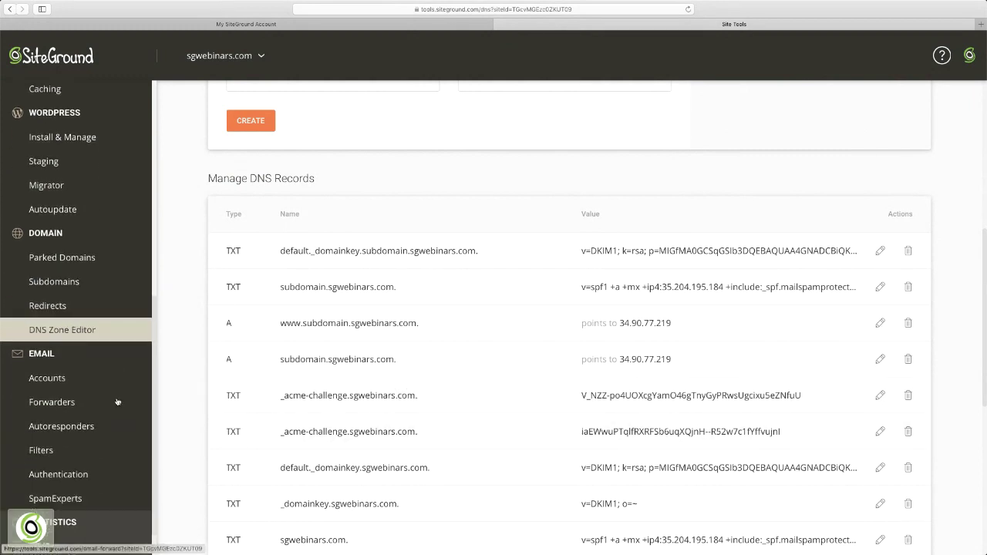
{"action": "left_click", "coordinate": [47, 378]}
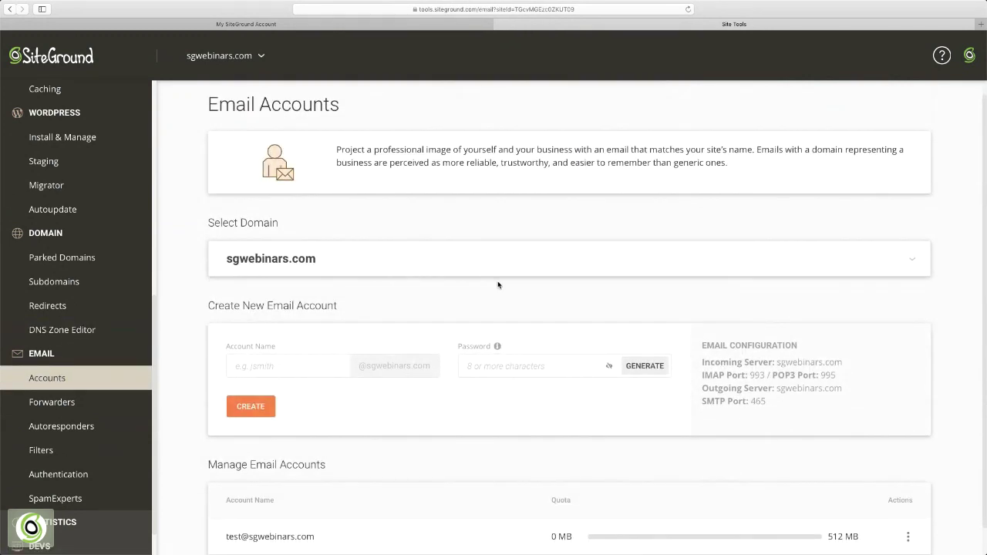
{"action": "scroll", "coordinate": [496, 288], "scroll_direction": "down", "scroll_amount": 1}
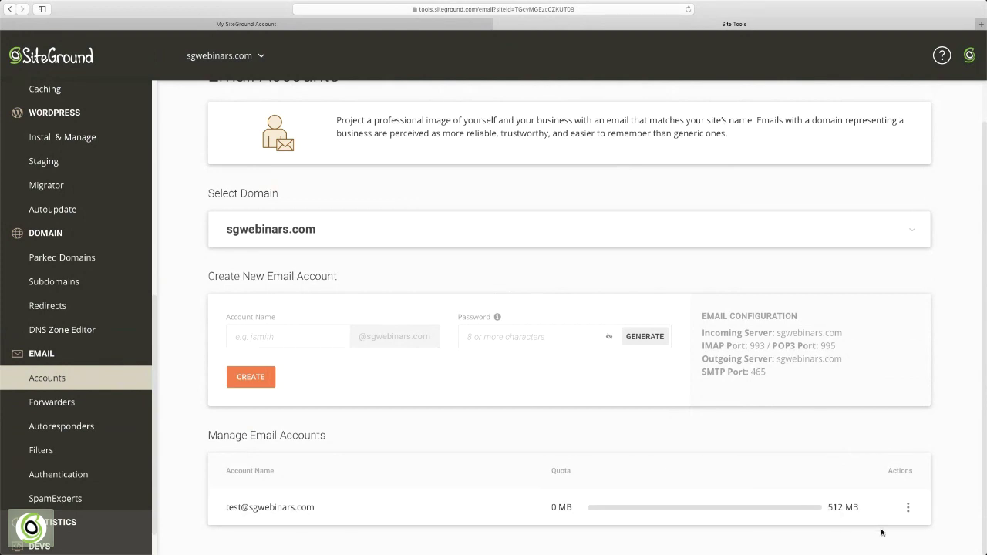
{"action": "left_click", "coordinate": [908, 507]}
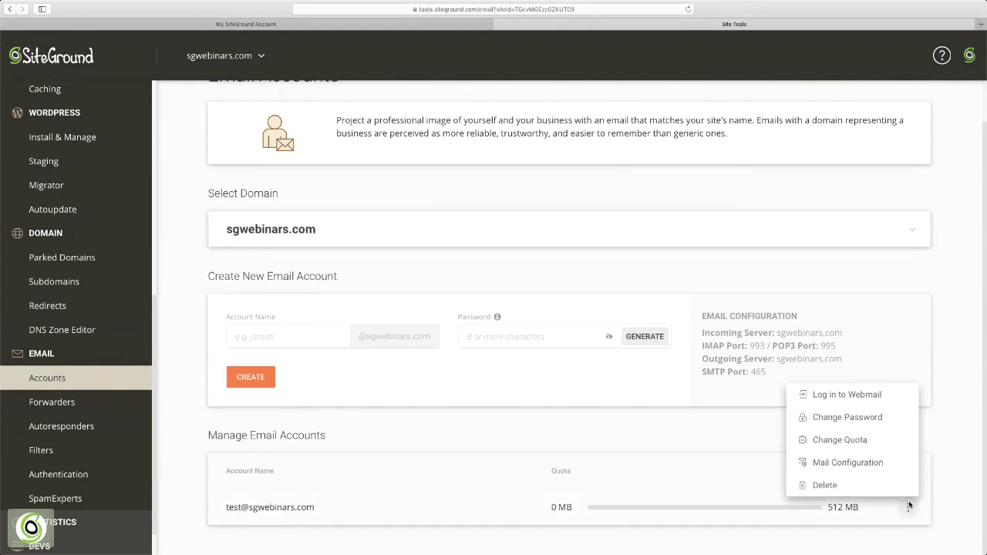
{"action": "left_click", "coordinate": [858, 438]}
{"action": "left_click_drag", "start_coordinate": [398, 330], "coordinate": [477, 330]}
{"action": "left_click", "coordinate": [569, 395]}
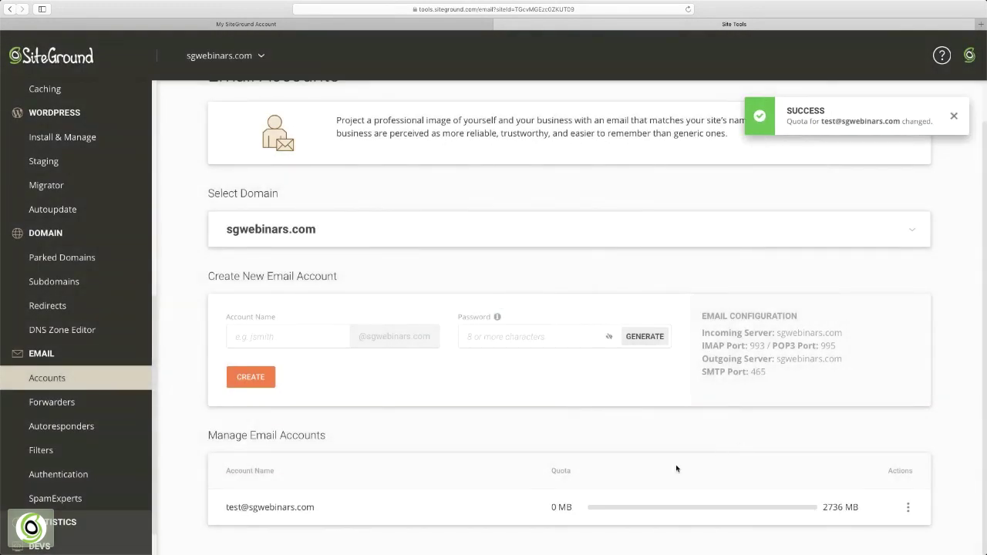
- Review the test mailbox's Mail Configuration, covering the Autoconfigure mail clients and the Manual Settings, and check its other account actions
{"action": "left_click", "coordinate": [907, 507]}
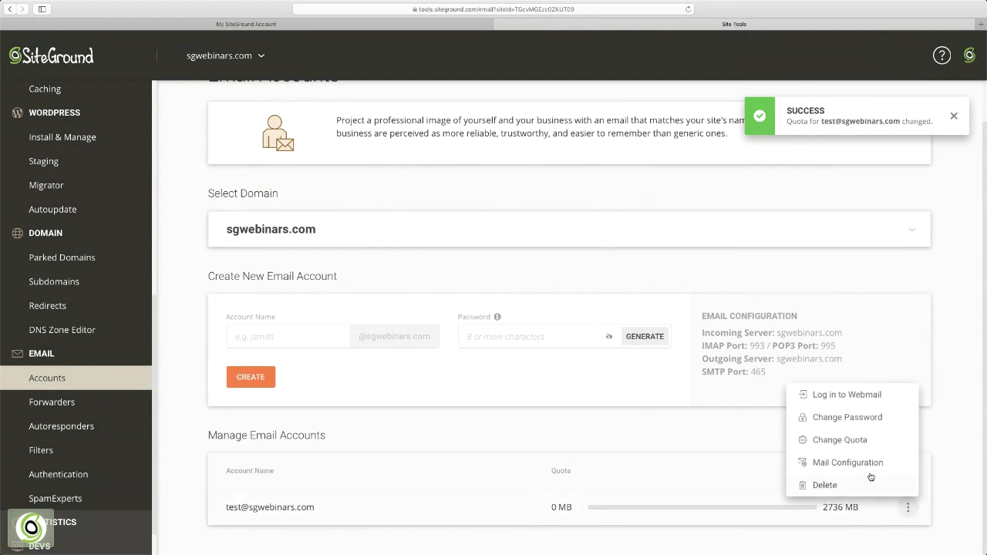
{"action": "left_click", "coordinate": [847, 463]}
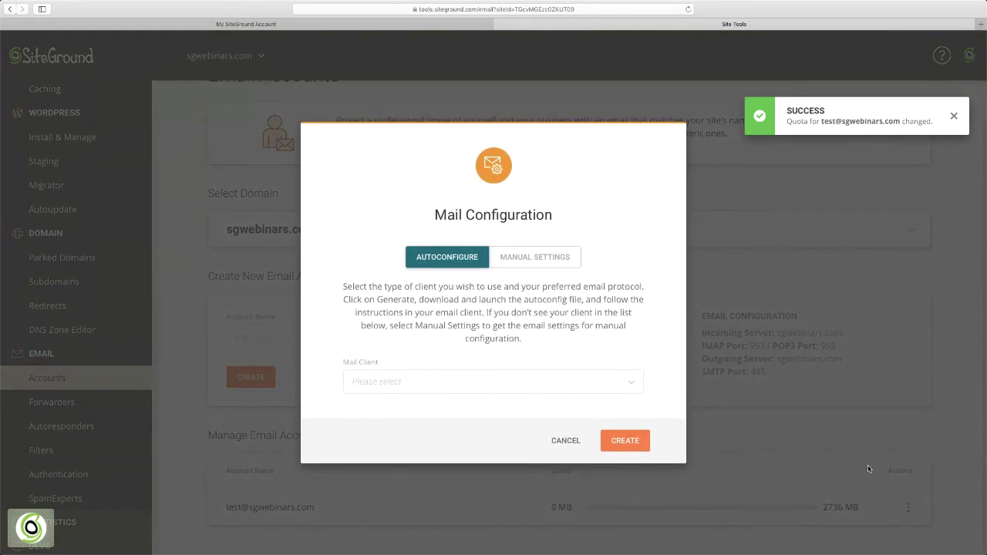
{"action": "left_click", "coordinate": [595, 381]}
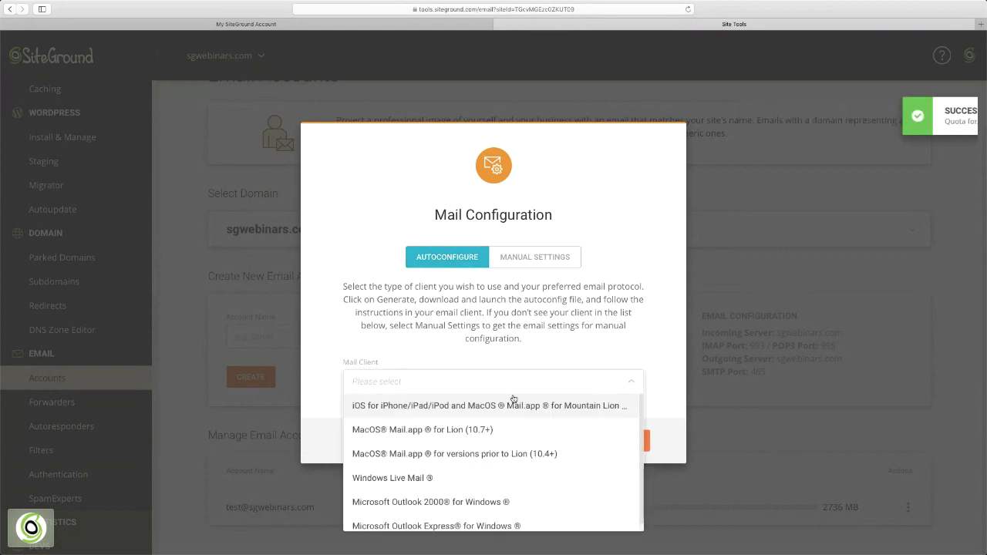
{"action": "left_click", "coordinate": [551, 293]}
{"action": "left_click", "coordinate": [540, 258]}
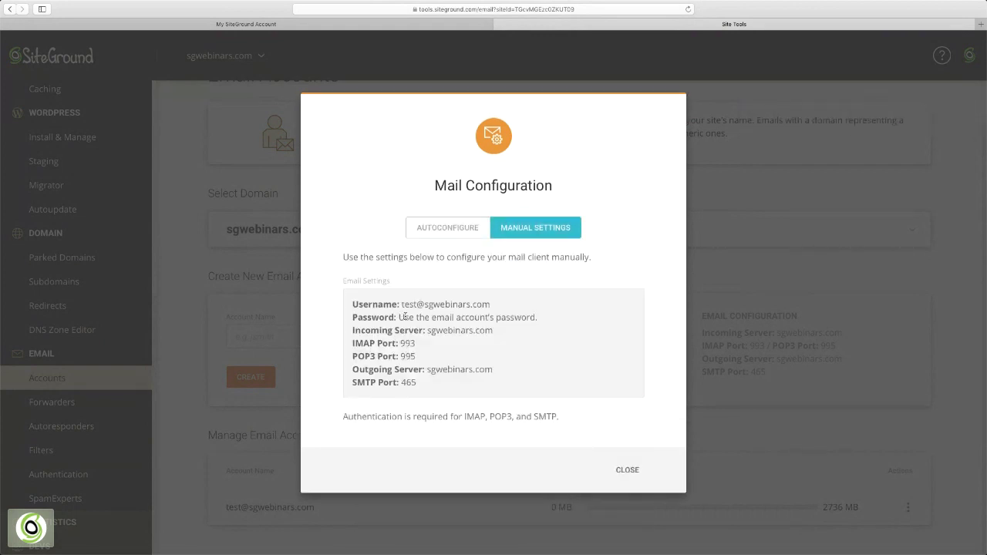
{"action": "right_click", "coordinate": [630, 472]}
{"action": "left_click", "coordinate": [594, 474]}
{"action": "left_click", "coordinate": [626, 470]}
{"action": "left_click", "coordinate": [909, 508]}
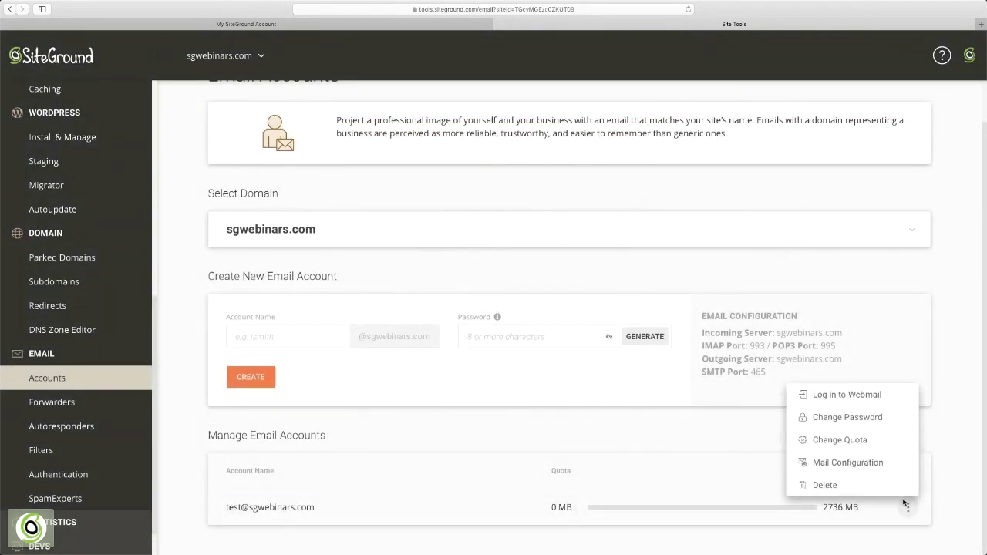
{"action": "left_click", "coordinate": [908, 509]}
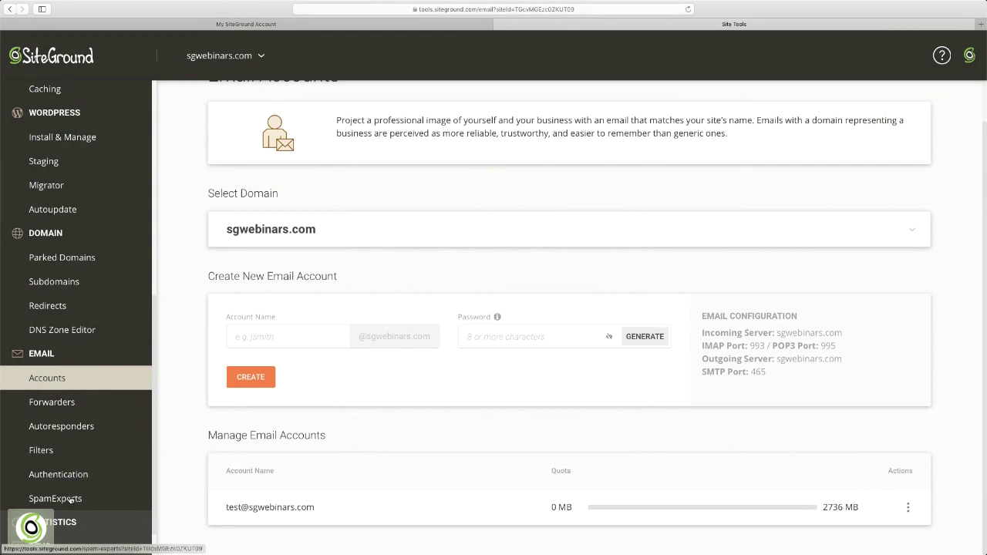
- View the SpamExperts tool in the Email group and open the Traffic statistics for sgwebinars.com
{"action": "scroll", "coordinate": [70, 496], "scroll_direction": "down", "scroll_amount": 1}
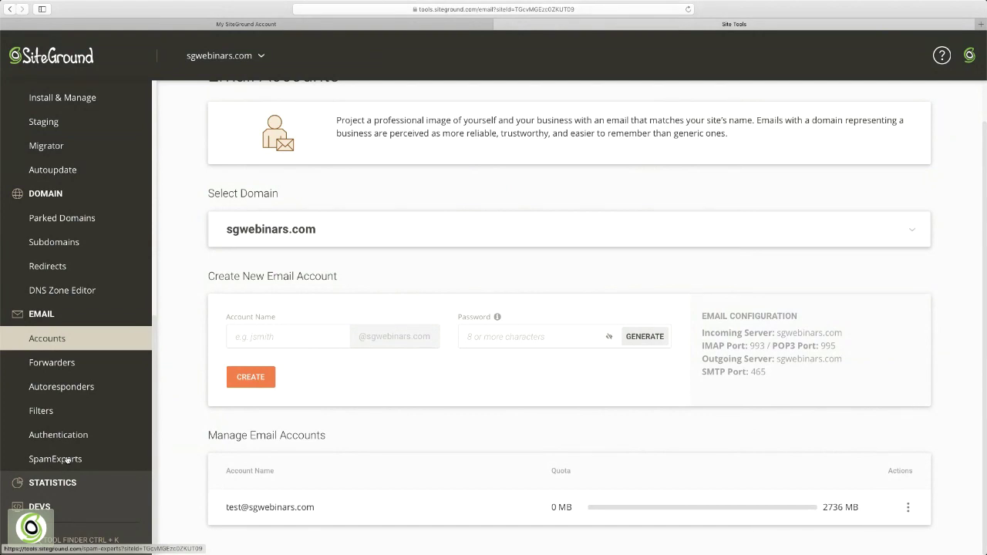
{"action": "left_click", "coordinate": [67, 460]}
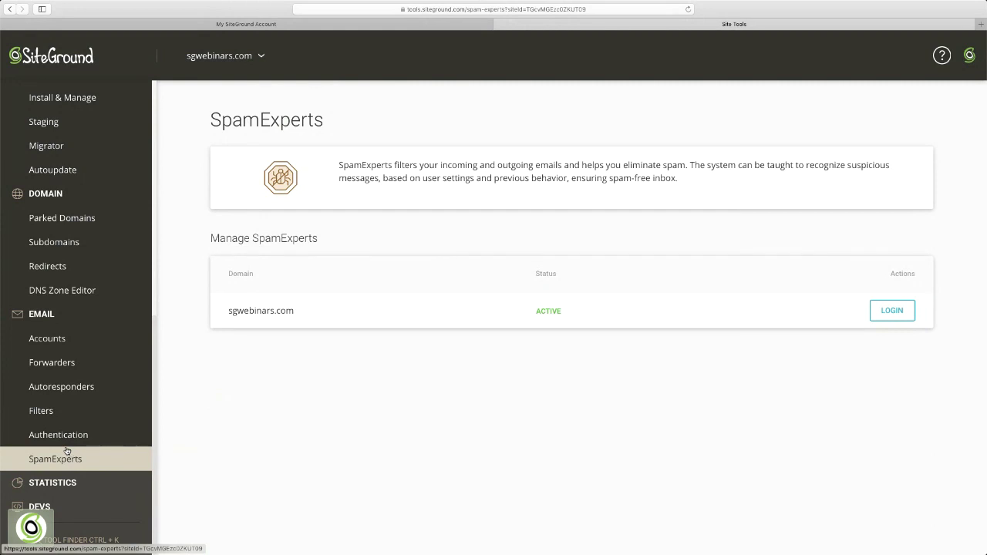
{"action": "scroll", "coordinate": [72, 363], "scroll_direction": "down", "scroll_amount": 2}
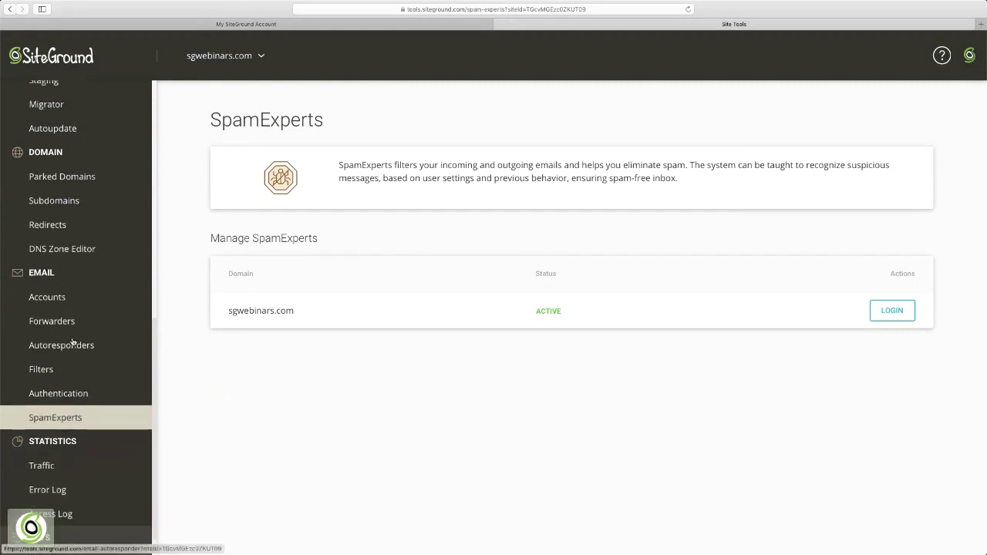
{"action": "left_click", "coordinate": [43, 436]}
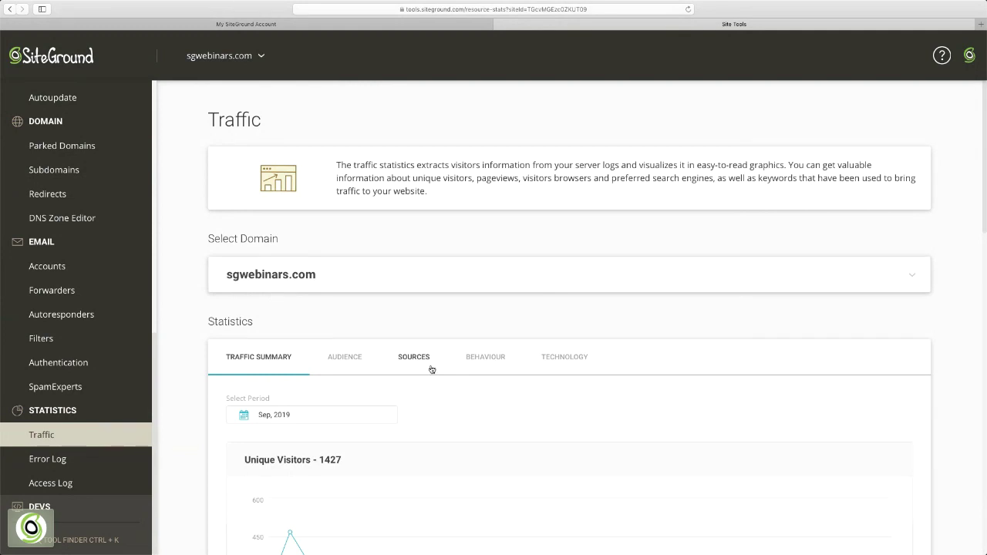
- Review the September 2019 traffic statistics for sgwebinars.com, covering the Traffic Summary, Audience, Sources and Behaviour reports
{"action": "scroll", "coordinate": [445, 337], "scroll_direction": "down", "scroll_amount": 5}
{"action": "scroll", "coordinate": [446, 332], "scroll_direction": "up", "scroll_amount": 3}
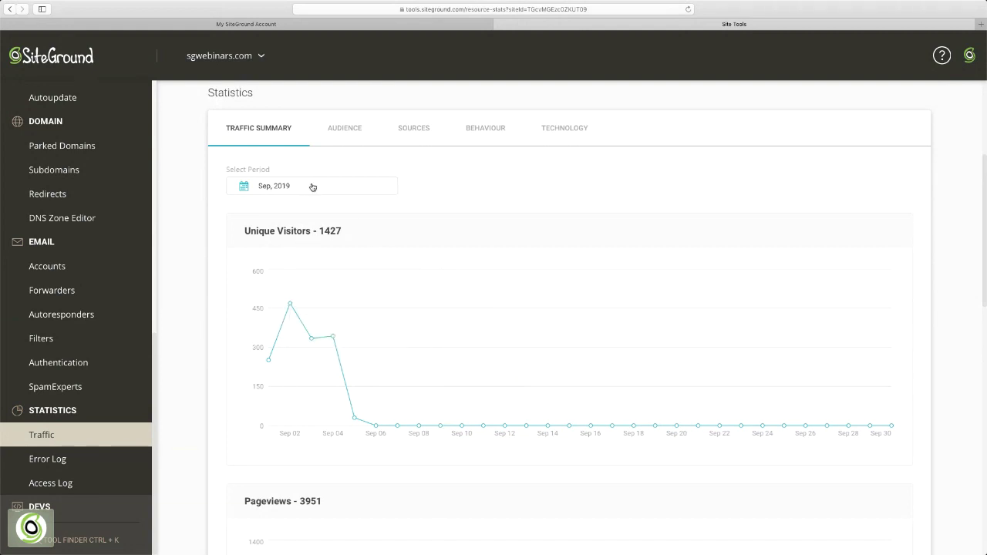
{"action": "left_click", "coordinate": [348, 132]}
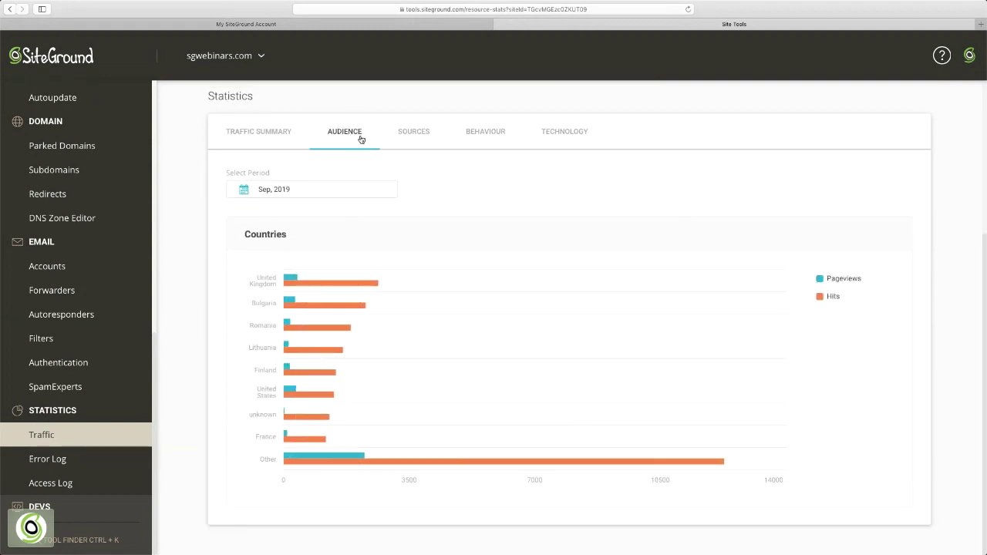
{"action": "left_click", "coordinate": [423, 132]}
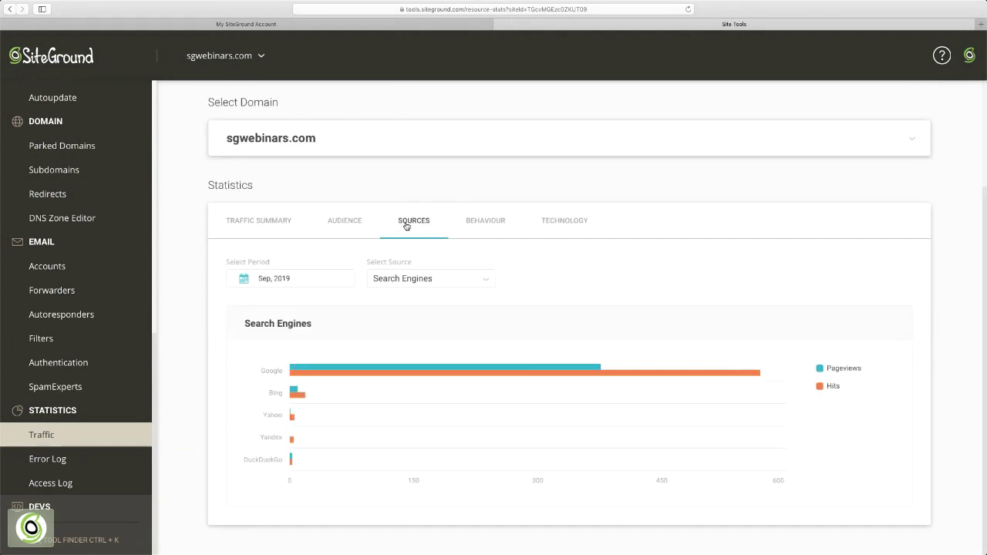
{"action": "left_click", "coordinate": [483, 223]}
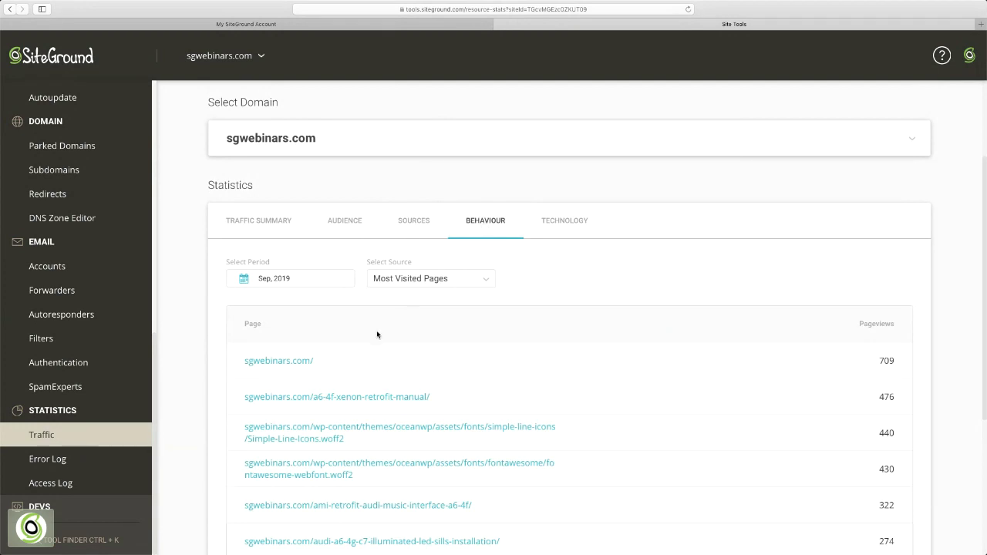
- View the Technology report in the traffic statistics and examine its Operating Systems and Browsers charts with their legends
{"action": "left_click", "coordinate": [553, 222]}
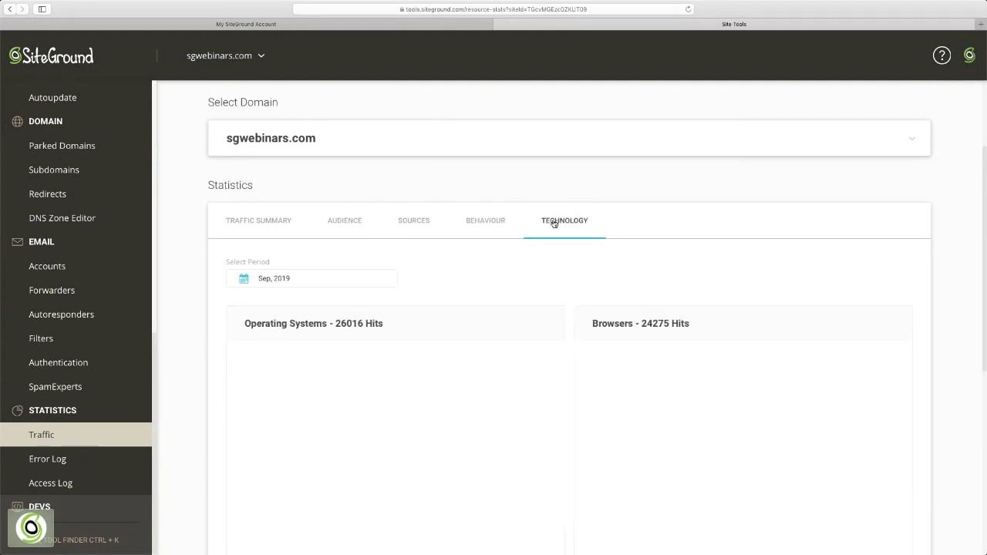
{"action": "scroll", "coordinate": [543, 227], "scroll_direction": "down", "scroll_amount": 5}
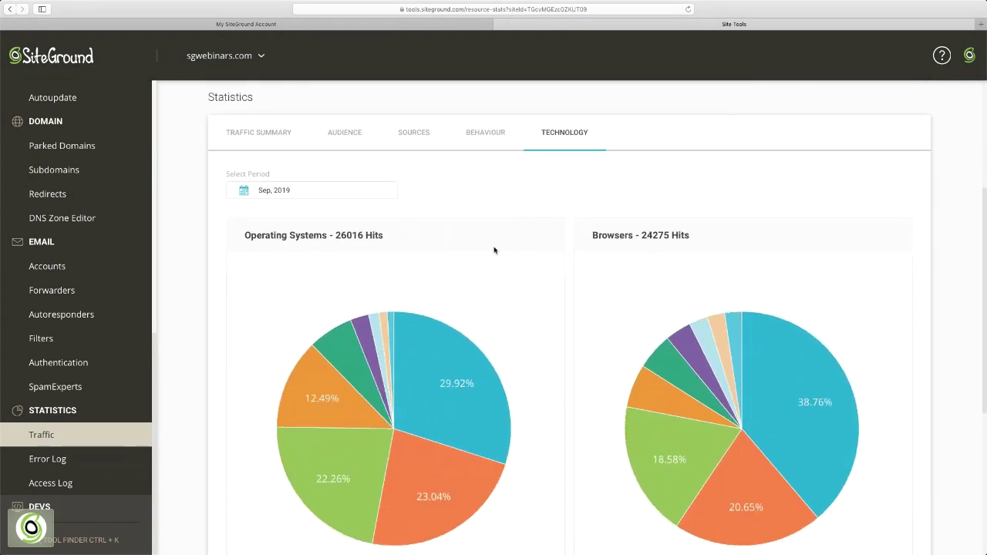
{"action": "scroll", "coordinate": [497, 246], "scroll_direction": "down", "scroll_amount": 3}
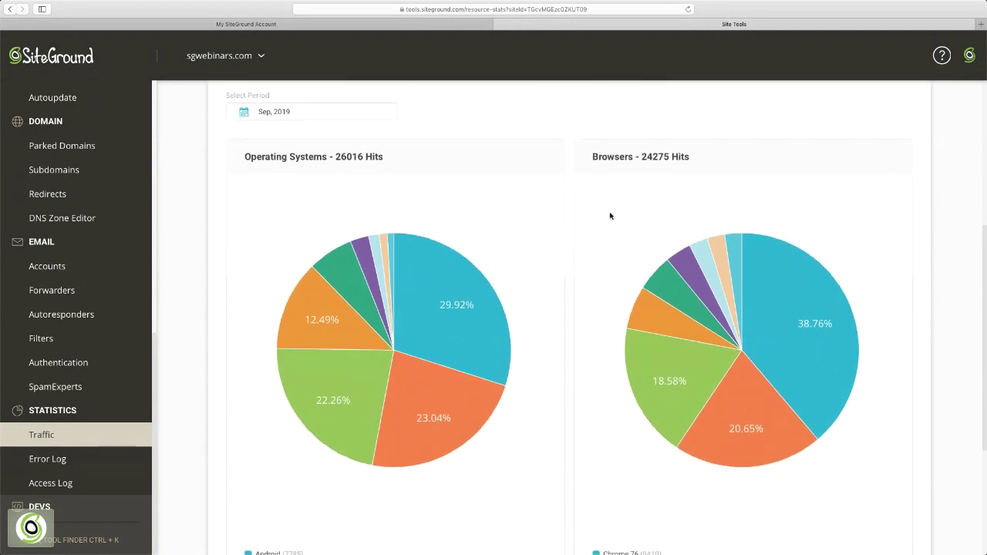
{"action": "scroll", "coordinate": [610, 216], "scroll_direction": "down", "scroll_amount": 8}
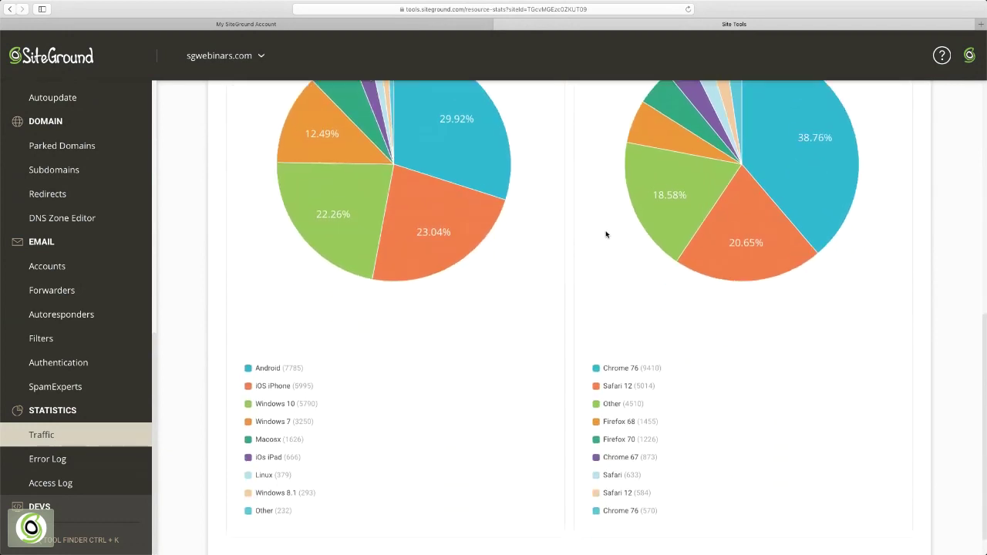
{"action": "scroll", "coordinate": [605, 236], "scroll_direction": "up", "scroll_amount": 15}
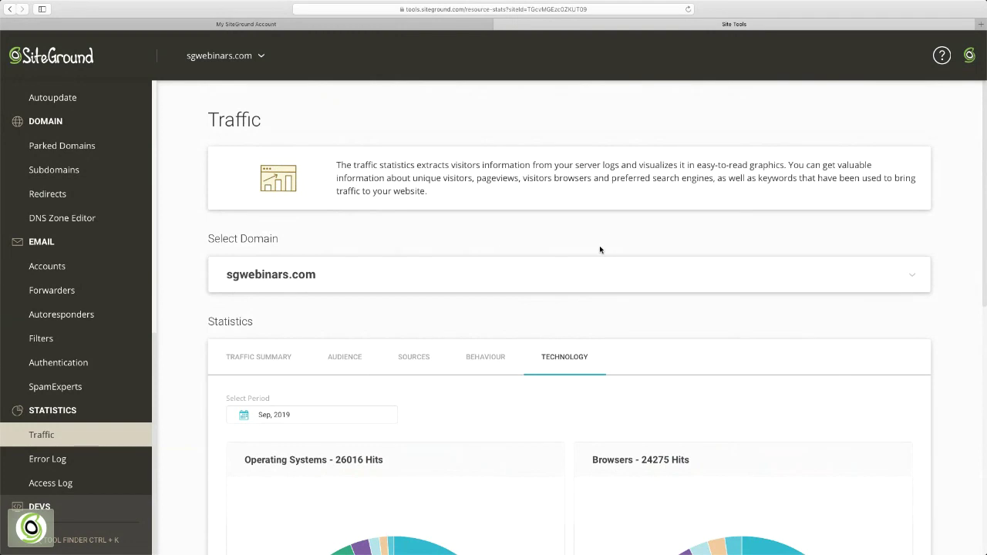
{"action": "scroll", "coordinate": [600, 245], "scroll_direction": "down", "scroll_amount": 2}
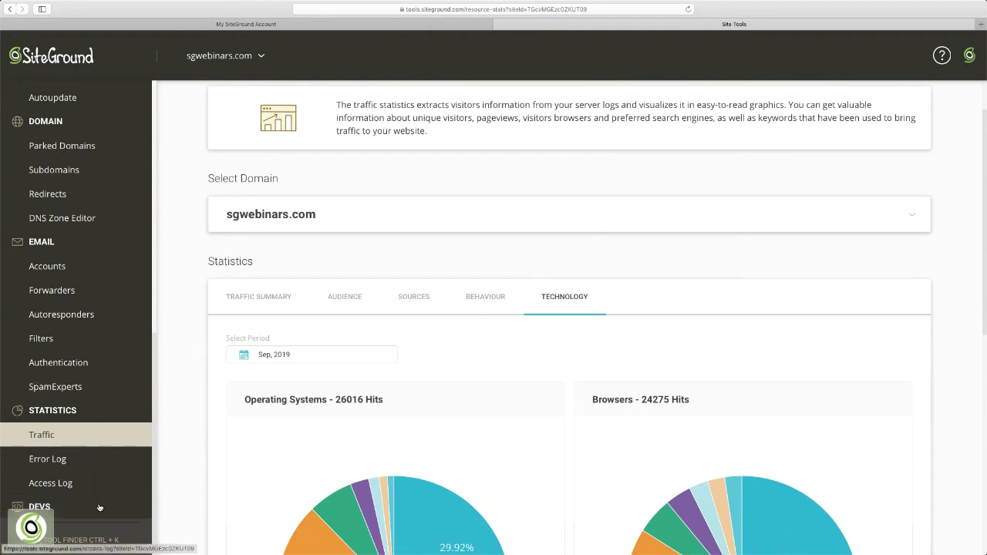
- Open the Git tool in the Devs group and view the clone command and excluded files of the existing sgwebinars.com repository
{"action": "scroll", "coordinate": [93, 326], "scroll_direction": "down", "scroll_amount": 1}
{"action": "scroll", "coordinate": [93, 325], "scroll_direction": "down", "scroll_amount": 4}
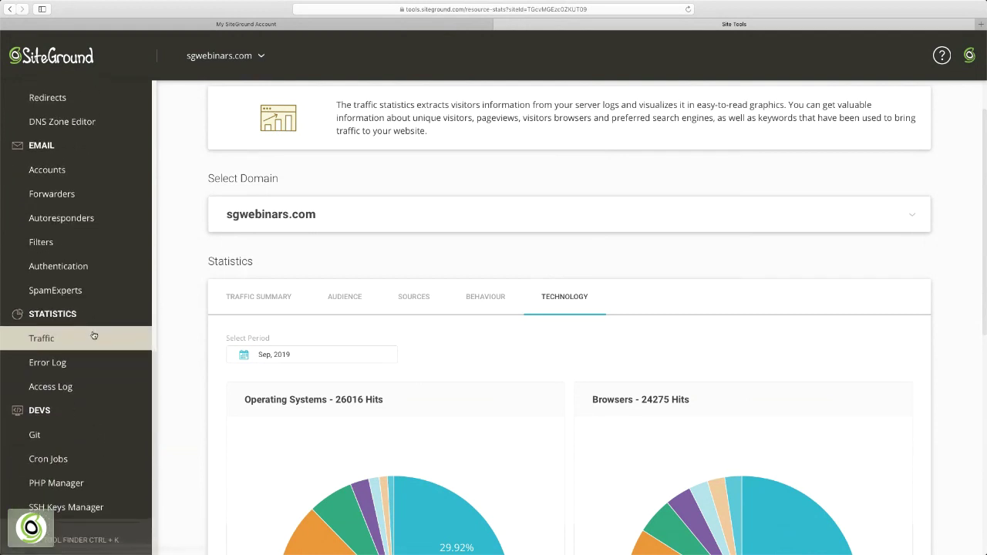
{"action": "left_click", "coordinate": [45, 436]}
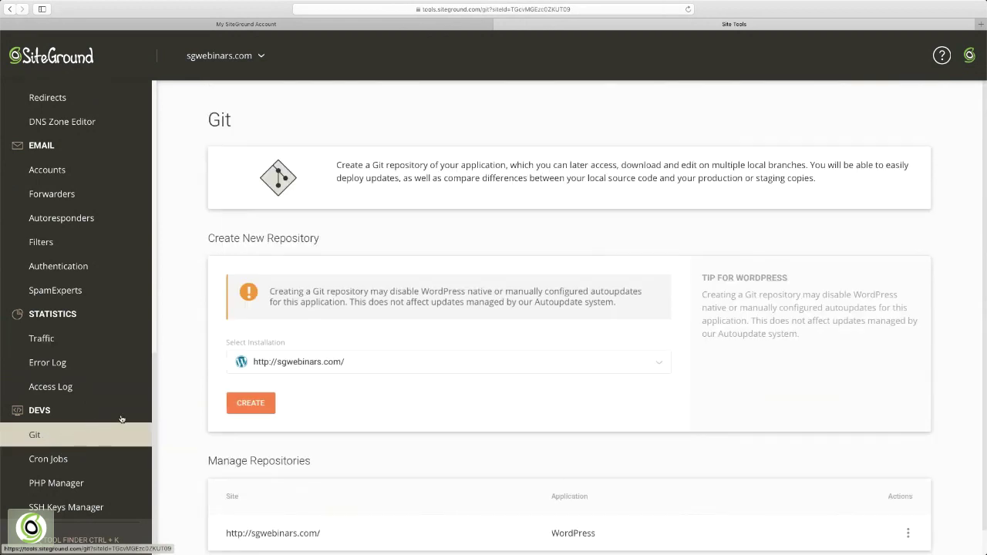
{"action": "scroll", "coordinate": [157, 310], "scroll_direction": "down", "scroll_amount": 1}
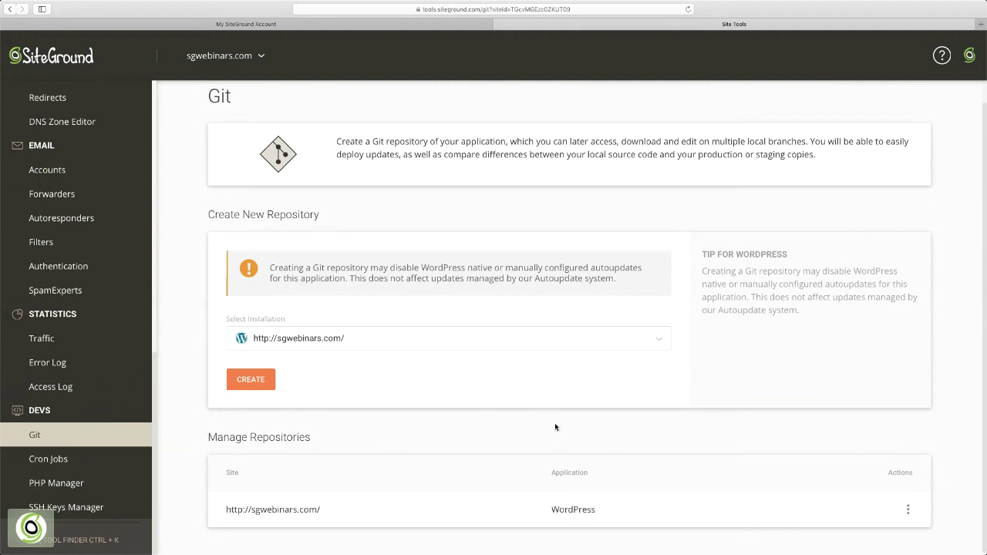
{"action": "left_click", "coordinate": [908, 509]}
{"action": "left_click", "coordinate": [830, 465]}
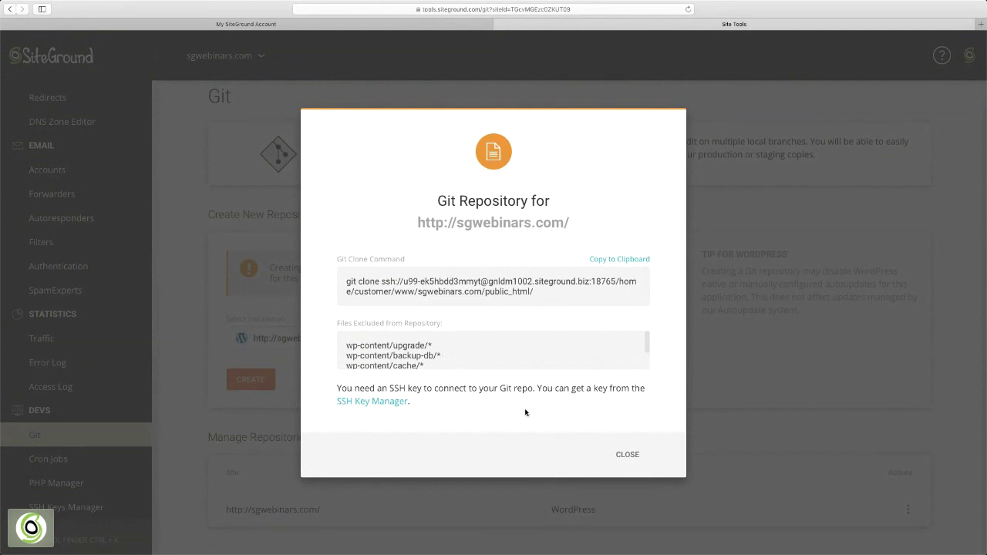
{"action": "left_click", "coordinate": [633, 457]}
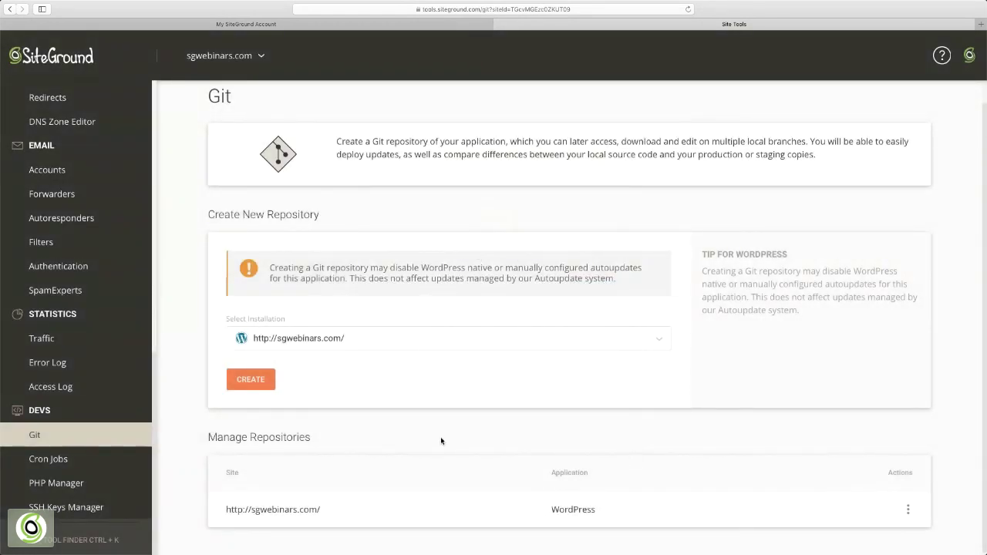
- Open Cron Jobs and review the new cron job form and the Manage Notification Emails section
{"action": "left_click", "coordinate": [43, 460]}
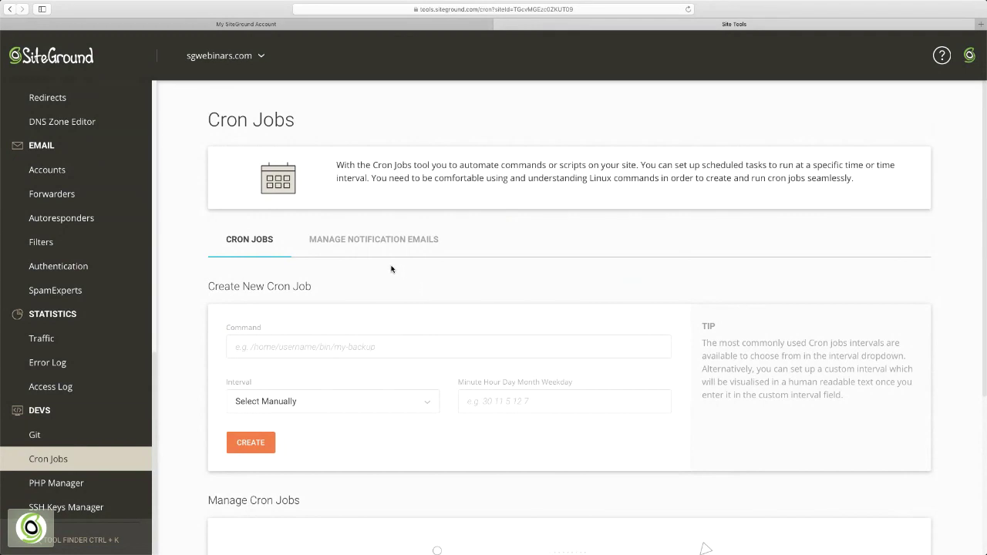
{"action": "scroll", "coordinate": [385, 275], "scroll_direction": "down", "scroll_amount": 2}
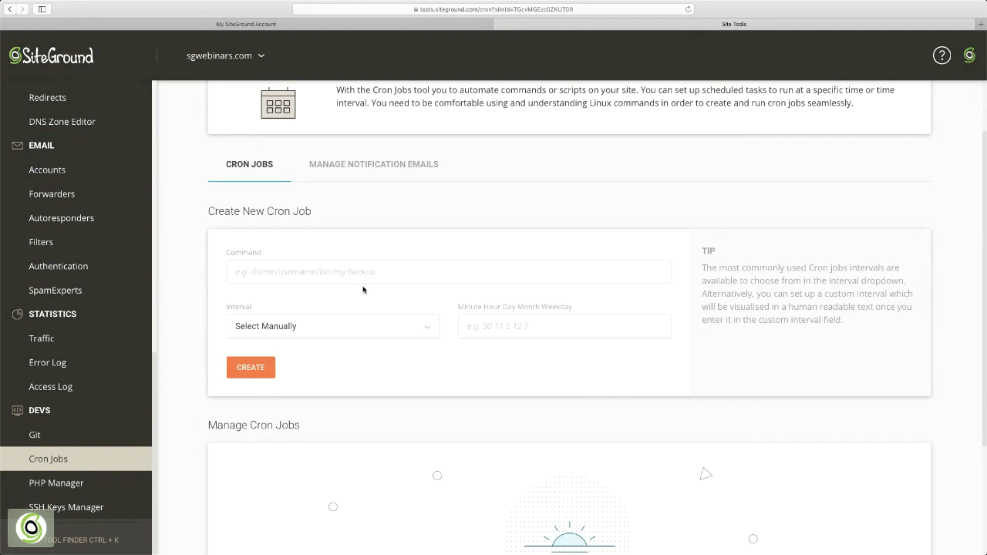
{"action": "left_click", "coordinate": [350, 164]}
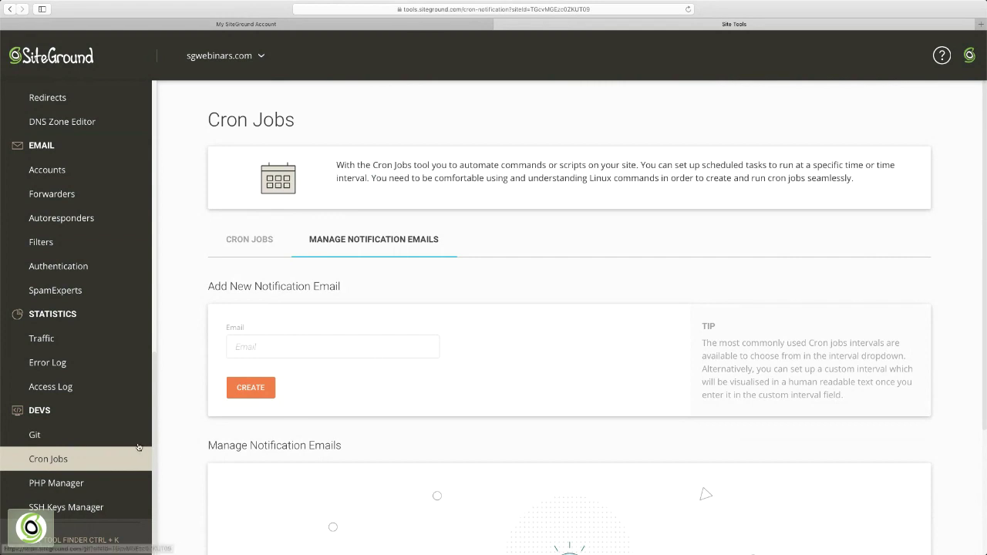
- Open PHP Manager and review the version-setting modes and manually selectable PHP versions for sgwebinars.com
{"action": "left_click", "coordinate": [78, 488]}
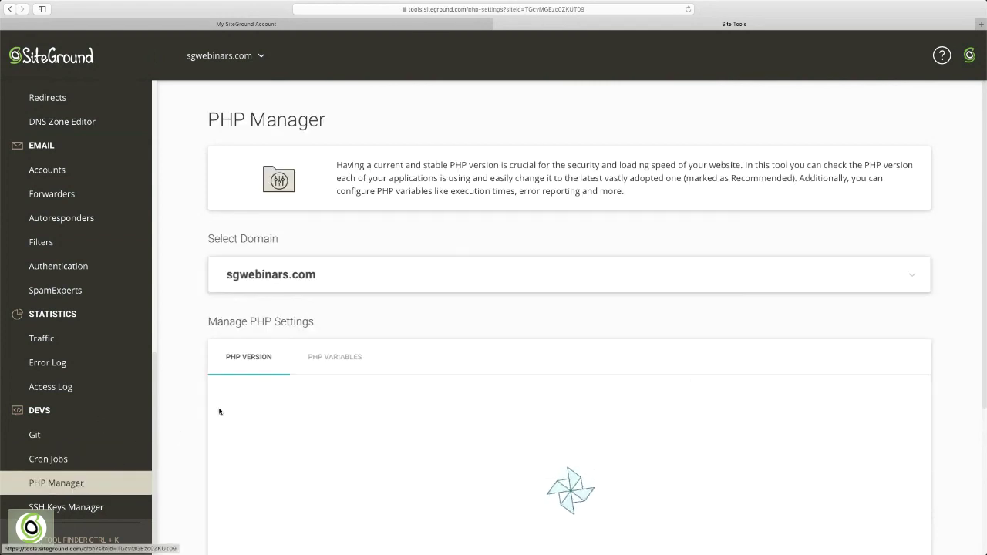
{"action": "scroll", "coordinate": [252, 347], "scroll_direction": "down", "scroll_amount": 2}
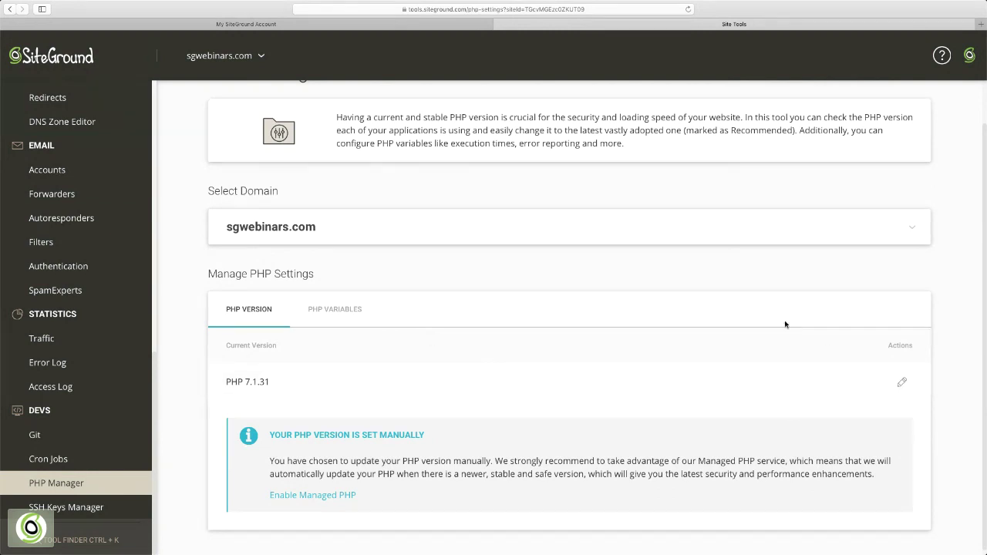
{"action": "left_click", "coordinate": [900, 383]}
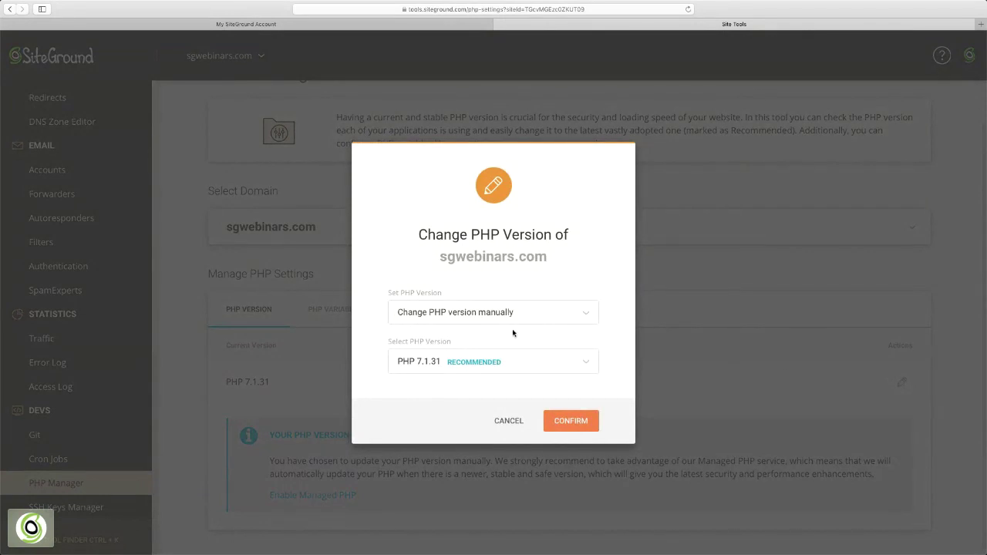
{"action": "left_click", "coordinate": [576, 315]}
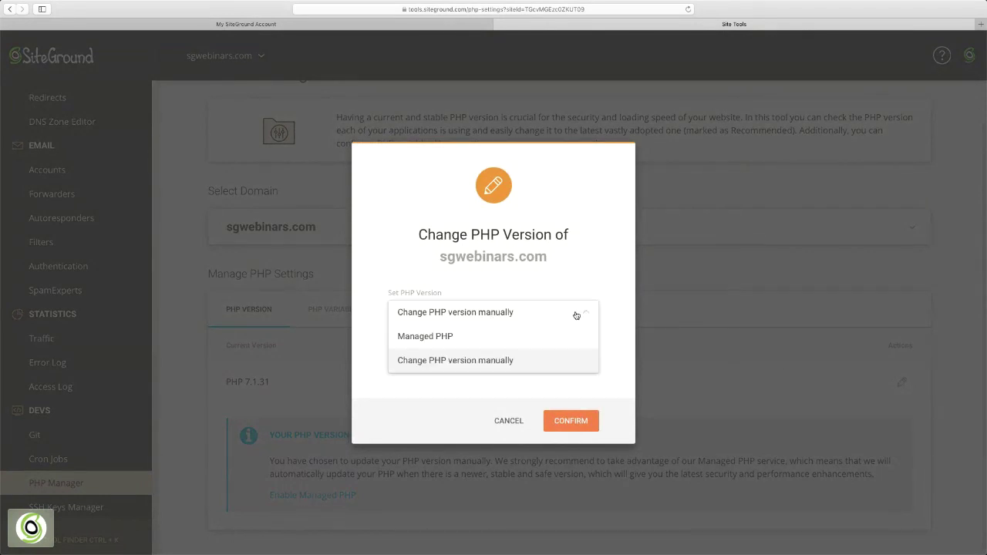
{"action": "triple_click", "coordinate": [576, 315]}
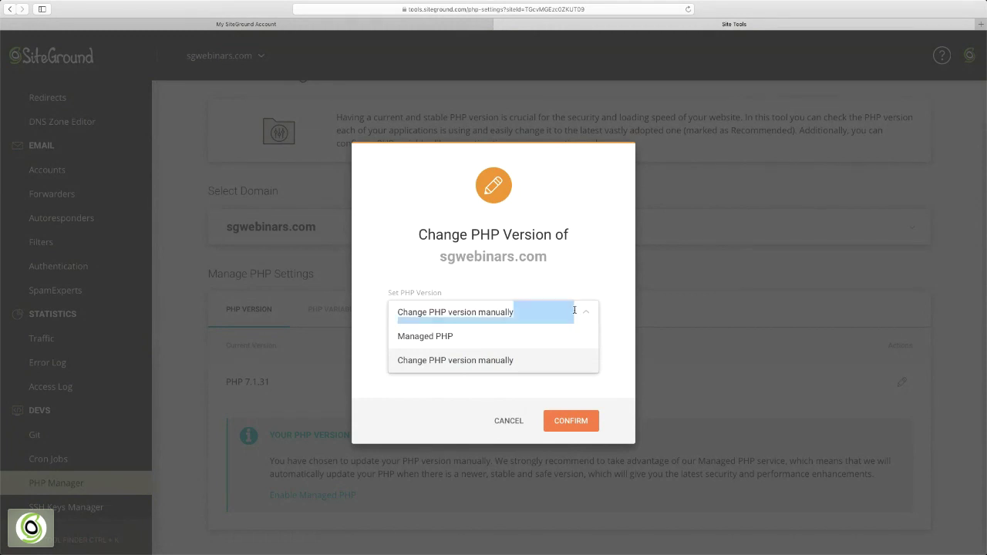
{"action": "left_click", "coordinate": [590, 316]}
{"action": "left_click", "coordinate": [587, 365]}
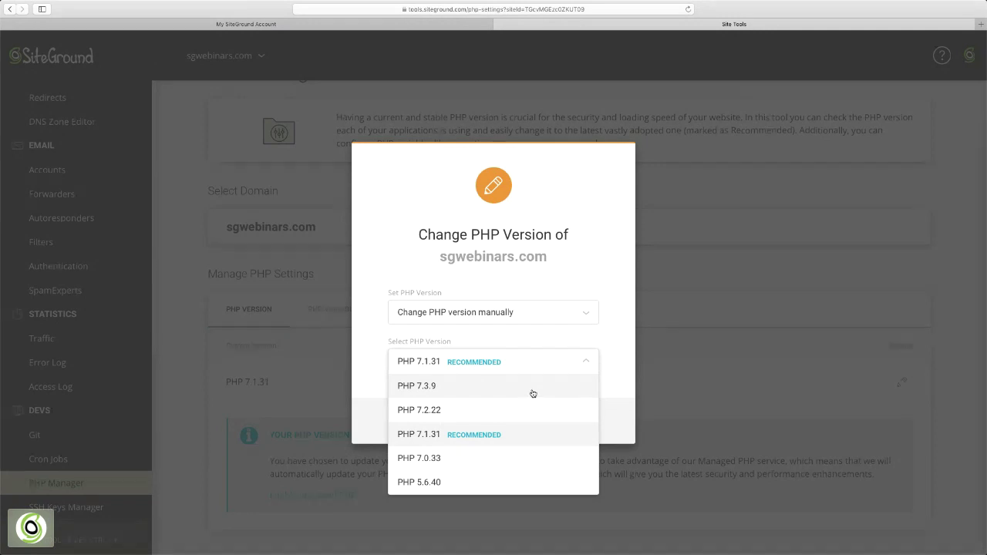
{"action": "left_click", "coordinate": [586, 360]}
- Set the PHP version of sgwebinars.com to Managed PHP and confirm the change
{"action": "left_click", "coordinate": [589, 316]}
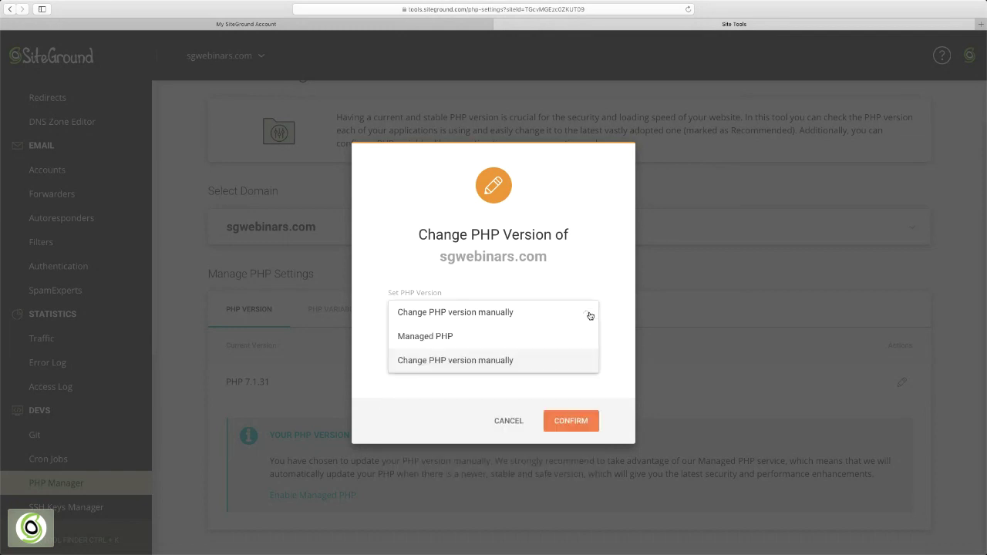
{"action": "left_click", "coordinate": [432, 337]}
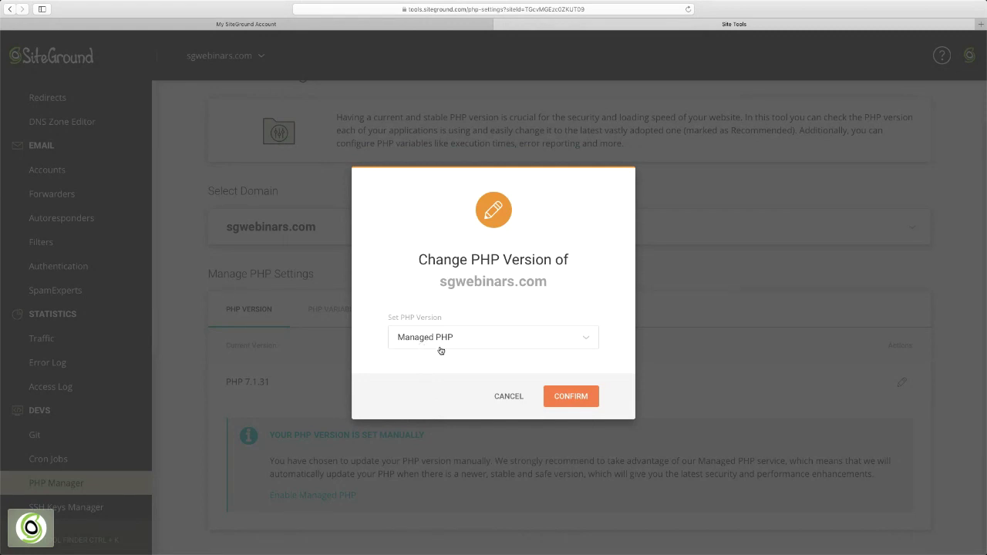
{"action": "left_click", "coordinate": [555, 395]}
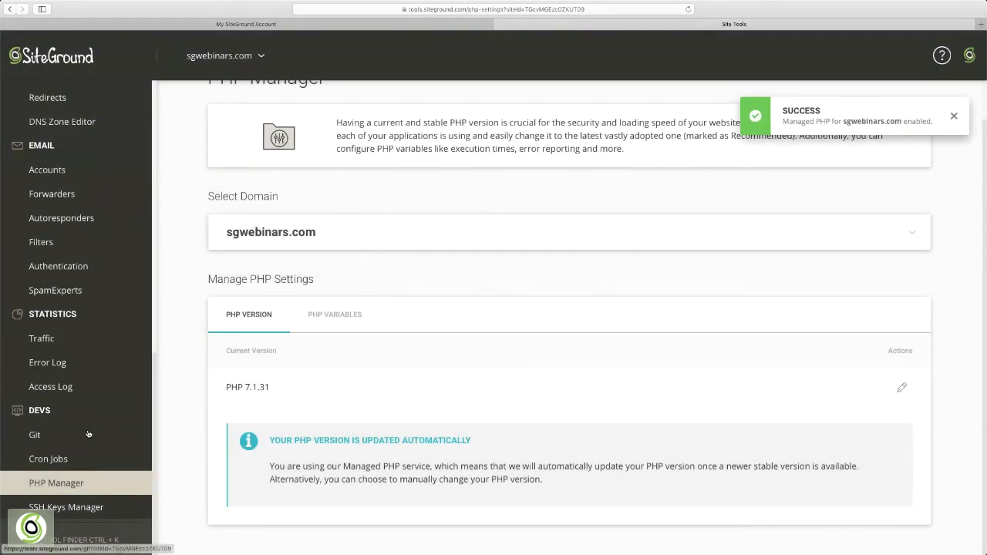
- Create an SSH key named New key in the SSH Keys Manager, with a generated password
{"action": "left_click", "coordinate": [77, 508]}
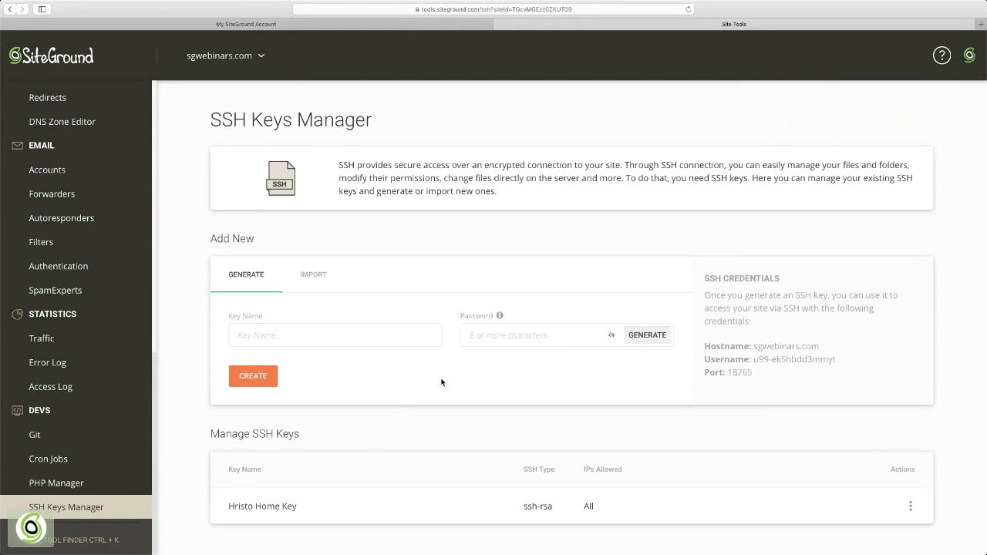
{"action": "left_click", "coordinate": [404, 331]}
{"action": "type", "text": "New key"}
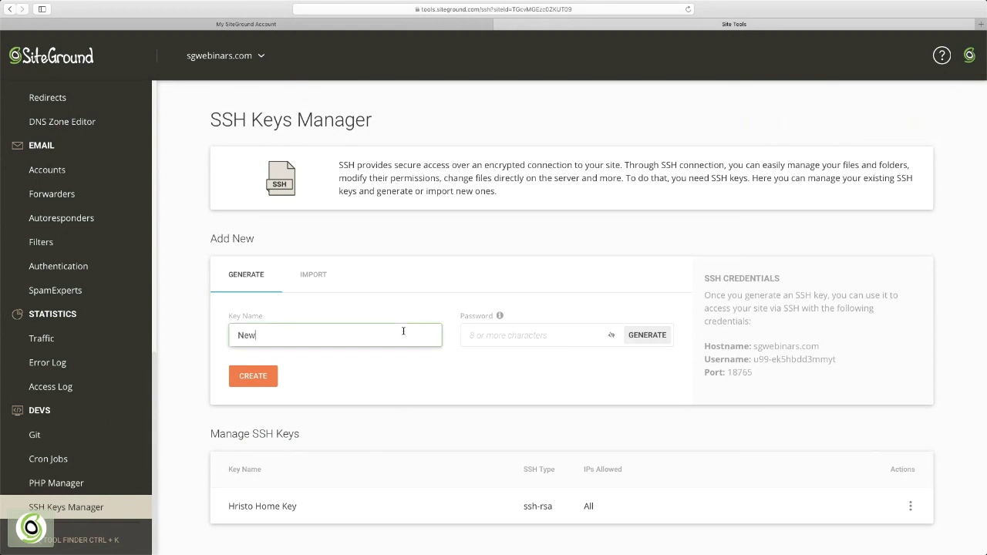
{"action": "left_click", "coordinate": [647, 334]}
{"action": "left_click", "coordinate": [269, 378]}
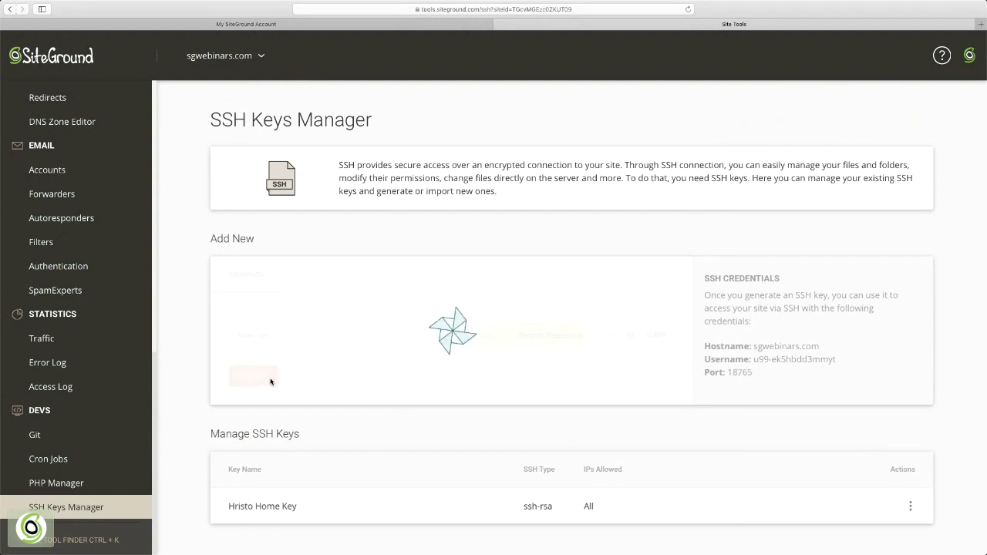
{"action": "scroll", "coordinate": [398, 368], "scroll_direction": "down", "scroll_amount": 1}
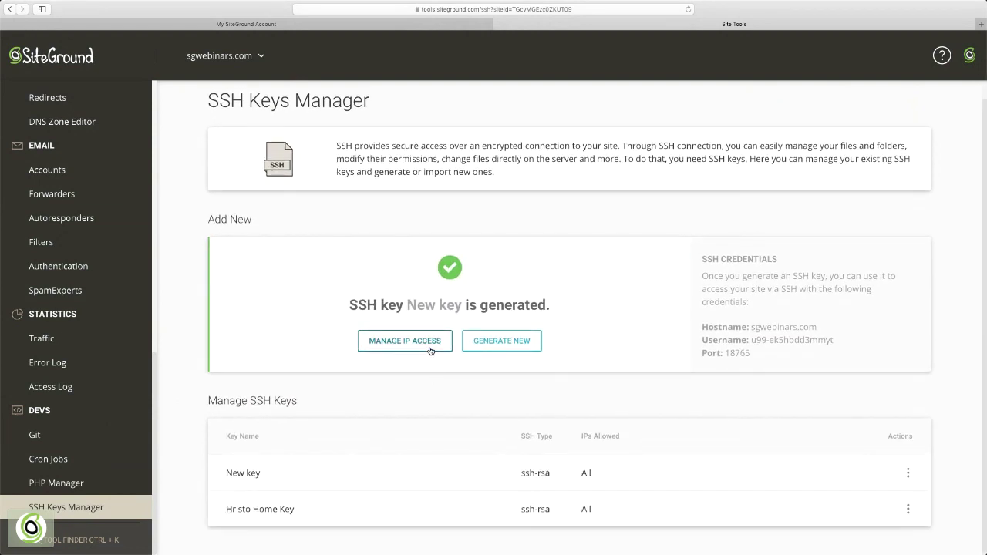
{"action": "scroll", "coordinate": [559, 375], "scroll_direction": "down", "scroll_amount": 1}
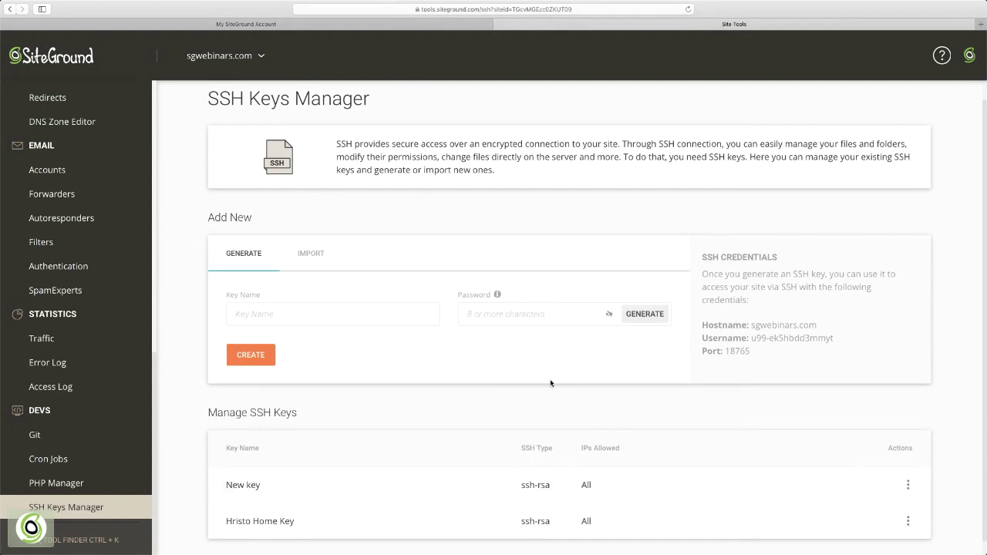
- Check the actions available for New key in the SSH key list, including Manage IP Access
{"action": "scroll", "coordinate": [639, 410], "scroll_direction": "down", "scroll_amount": 1}
{"action": "left_click", "coordinate": [907, 472]}
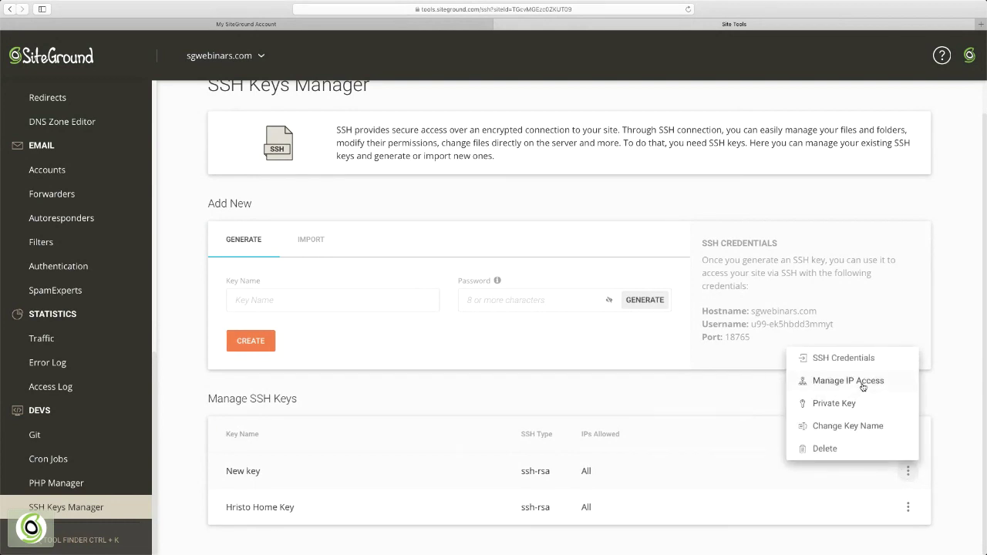
{"action": "left_click", "coordinate": [745, 401]}
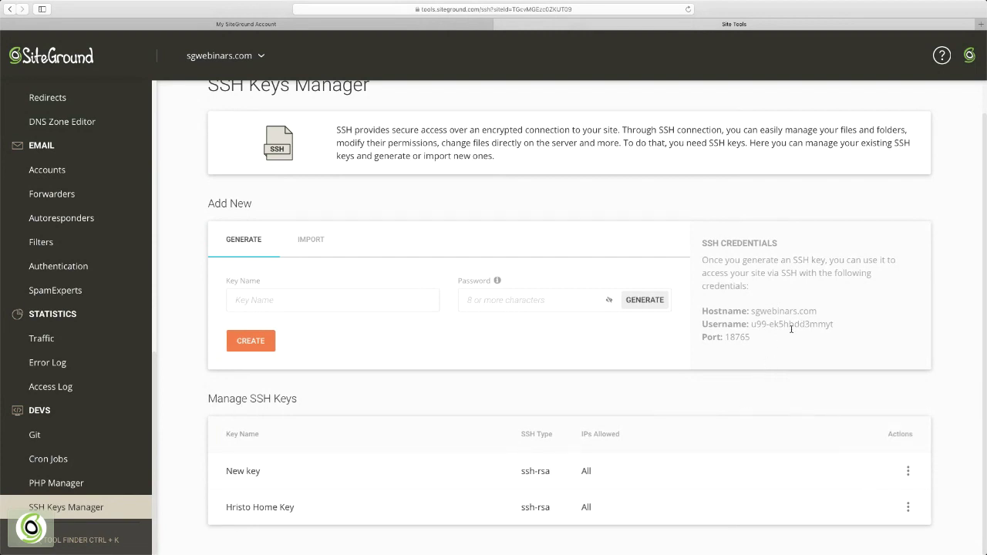
- Review the hostname, username and port in the SSH Credentials section of the SSH Keys Manager
{"action": "left_click_drag", "start_coordinate": [700, 242], "coordinate": [835, 324]}
{"action": "left_click", "coordinate": [762, 343]}
{"action": "left_click", "coordinate": [834, 324]}
{"action": "left_click", "coordinate": [739, 338]}
{"action": "scroll", "coordinate": [826, 249], "scroll_direction": "up", "scroll_amount": 1}
{"action": "scroll", "coordinate": [63, 130], "scroll_direction": "up", "scroll_amount": 2}
{"action": "scroll", "coordinate": [62, 130], "scroll_direction": "up", "scroll_amount": 10}
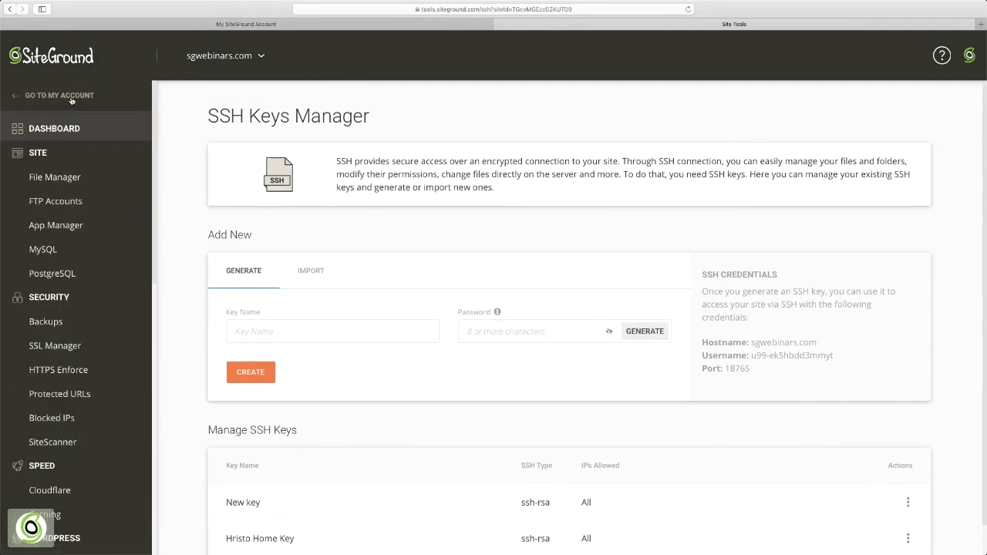
- Return to the client area with the extra browser tab closed, and open the website details of sgwebinars.com
{"action": "left_click", "coordinate": [71, 97]}
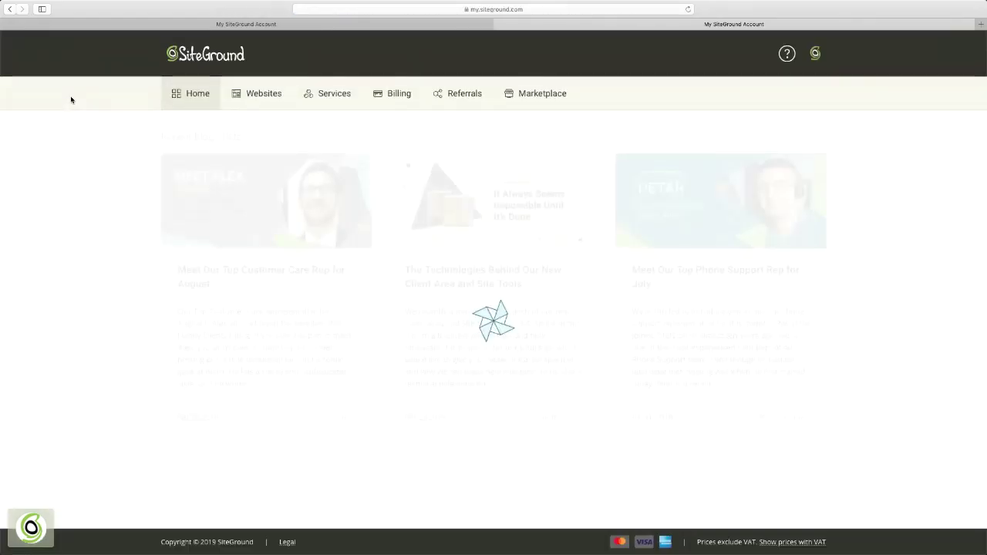
{"action": "left_click", "coordinate": [6, 25]}
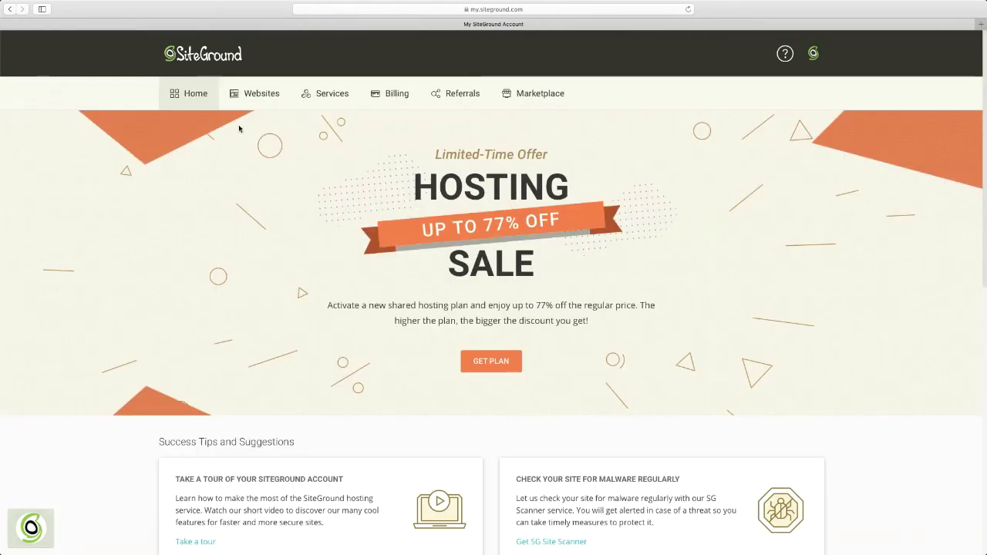
{"action": "left_click", "coordinate": [270, 94]}
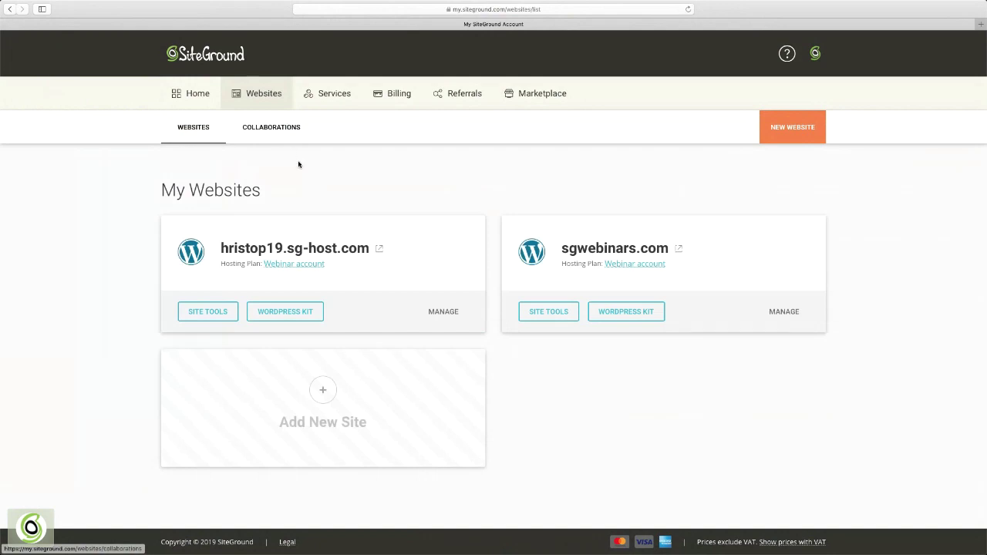
{"action": "left_click", "coordinate": [797, 313]}
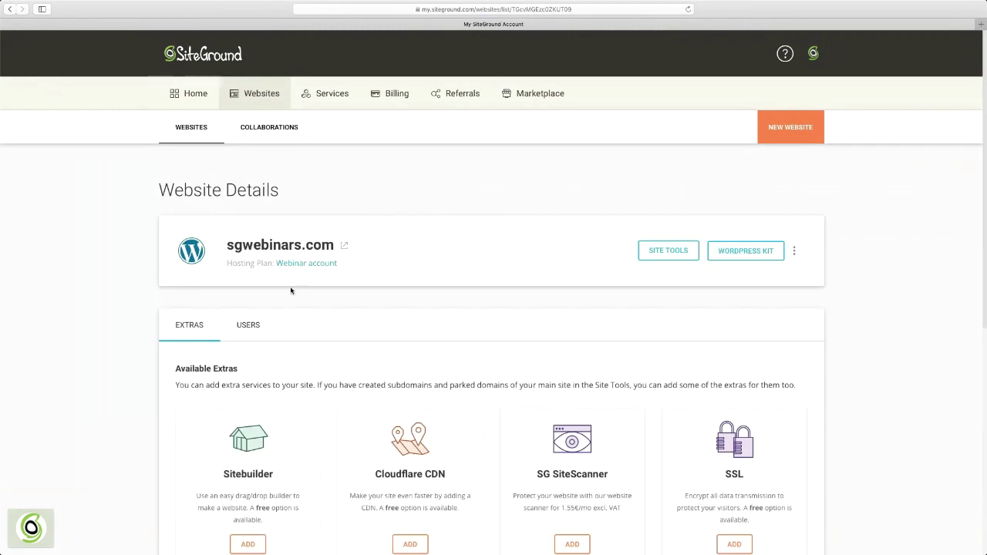
- Review the Collaborator and Client role descriptions and the list of users for sgwebinars.com
{"action": "left_click", "coordinate": [249, 325]}
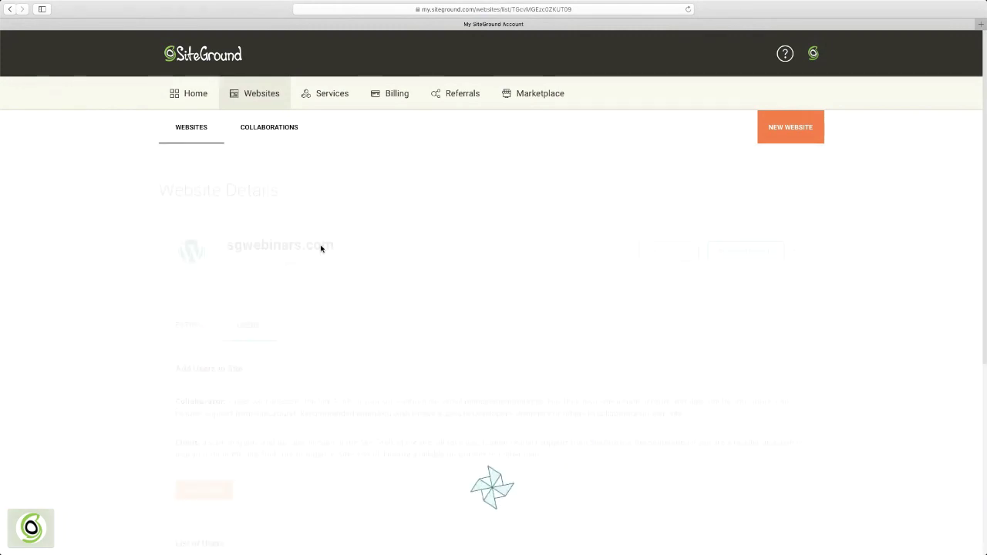
{"action": "scroll", "coordinate": [320, 247], "scroll_direction": "down", "scroll_amount": 3}
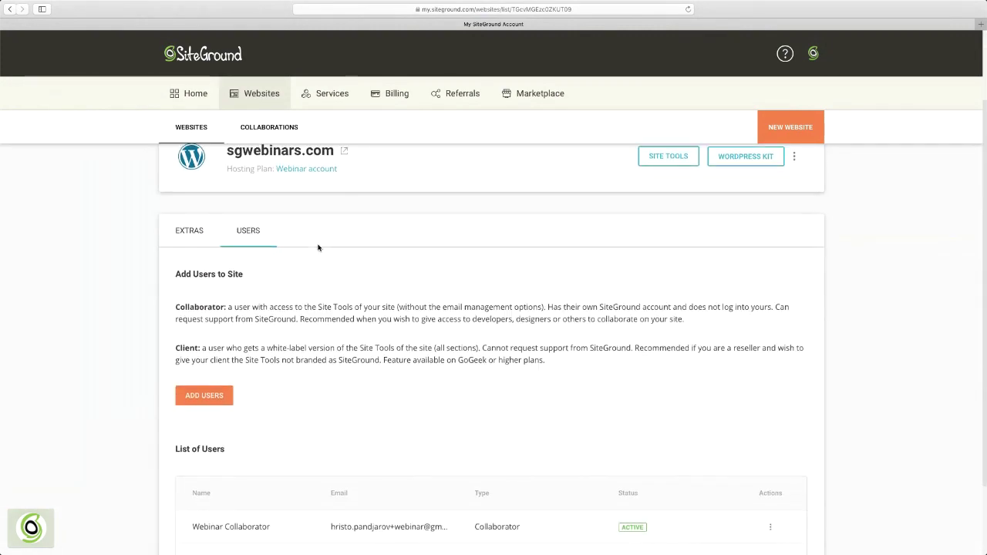
{"action": "scroll", "coordinate": [320, 248], "scroll_direction": "down", "scroll_amount": 1}
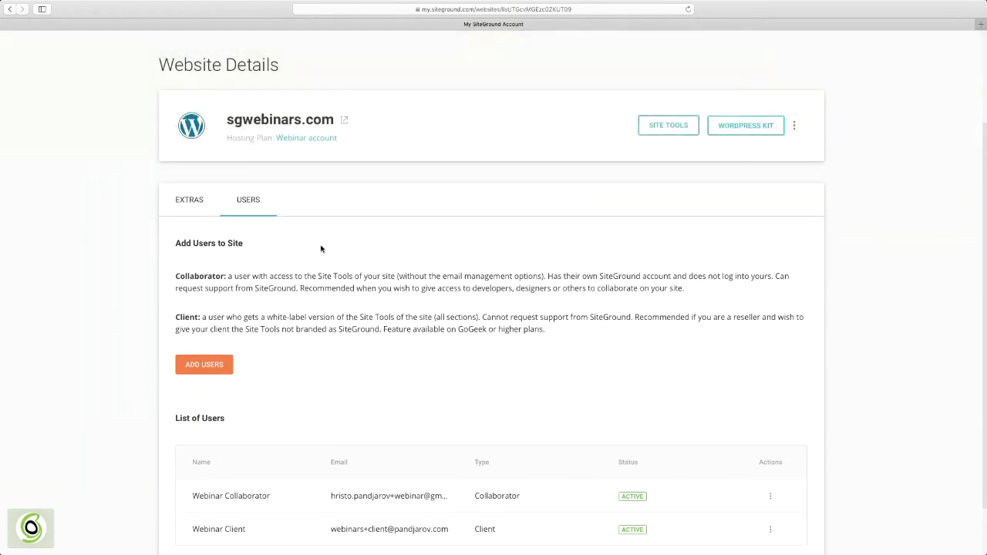
{"action": "scroll", "coordinate": [321, 249], "scroll_direction": "down", "scroll_amount": 1}
{"action": "scroll", "coordinate": [320, 250], "scroll_direction": "up", "scroll_amount": 1}
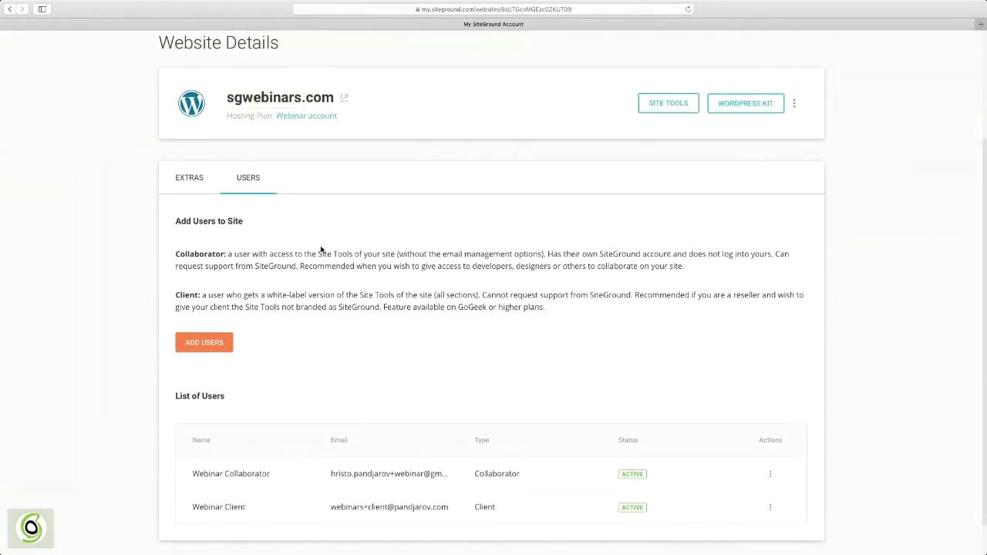
{"action": "scroll", "coordinate": [319, 250], "scroll_direction": "down", "scroll_amount": 1}
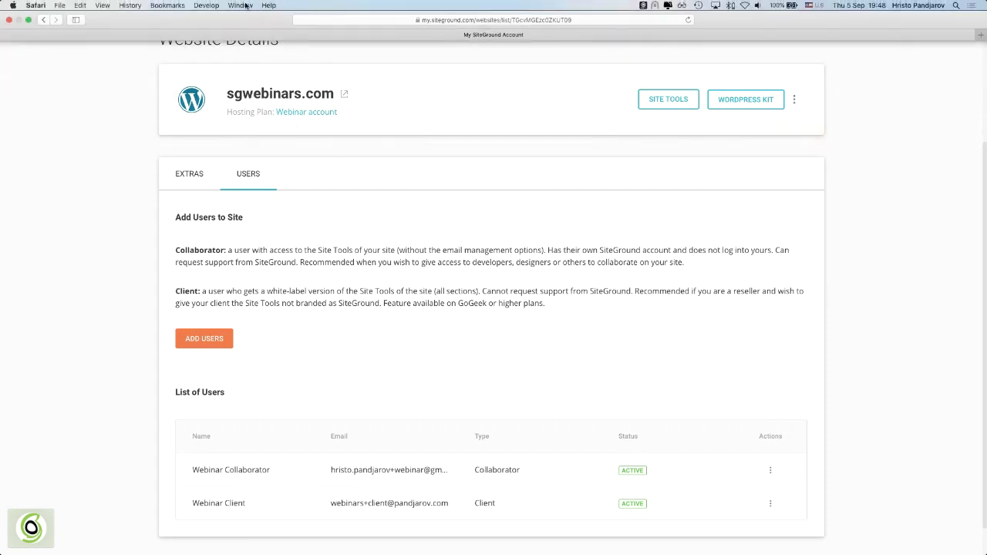
- Switch to the collaborator's SiteGround account window and check its Home notifications and My Websites page
{"action": "left_click", "coordinate": [242, 6]}
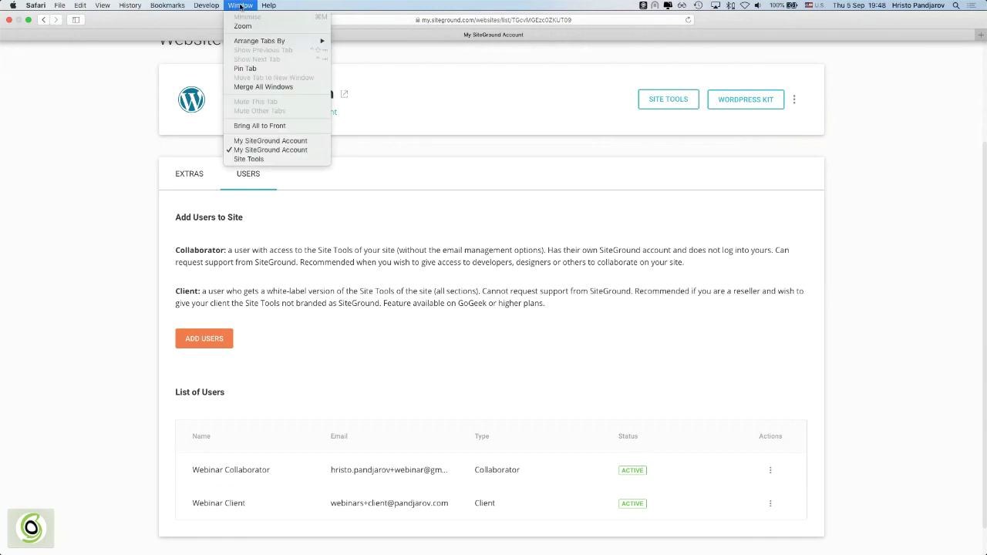
{"action": "left_click", "coordinate": [294, 141]}
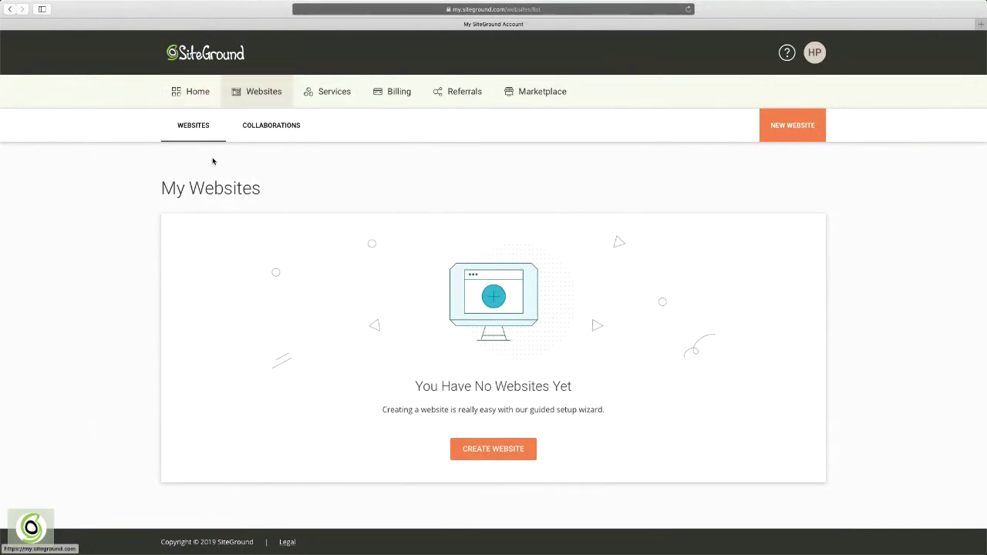
{"action": "left_click", "coordinate": [197, 94]}
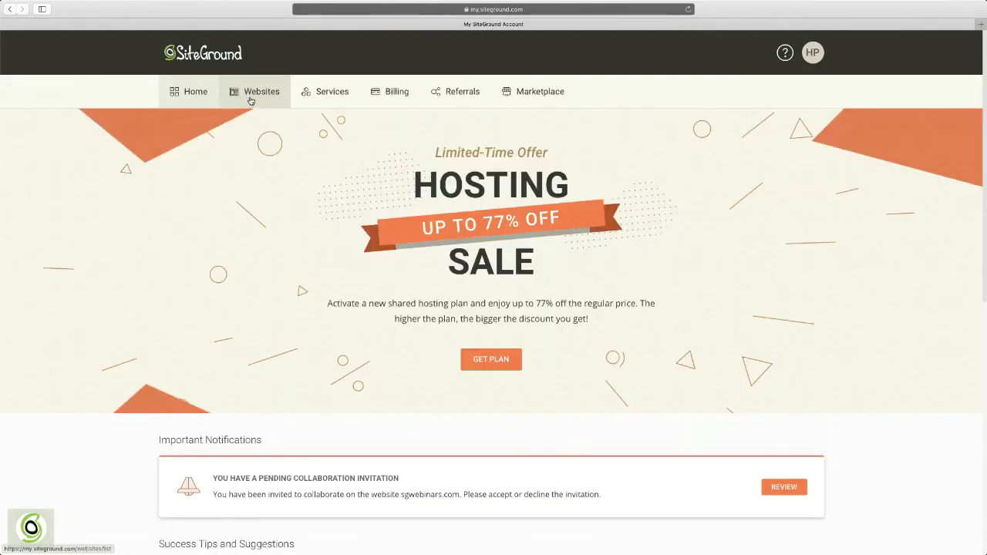
{"action": "left_click", "coordinate": [251, 94]}
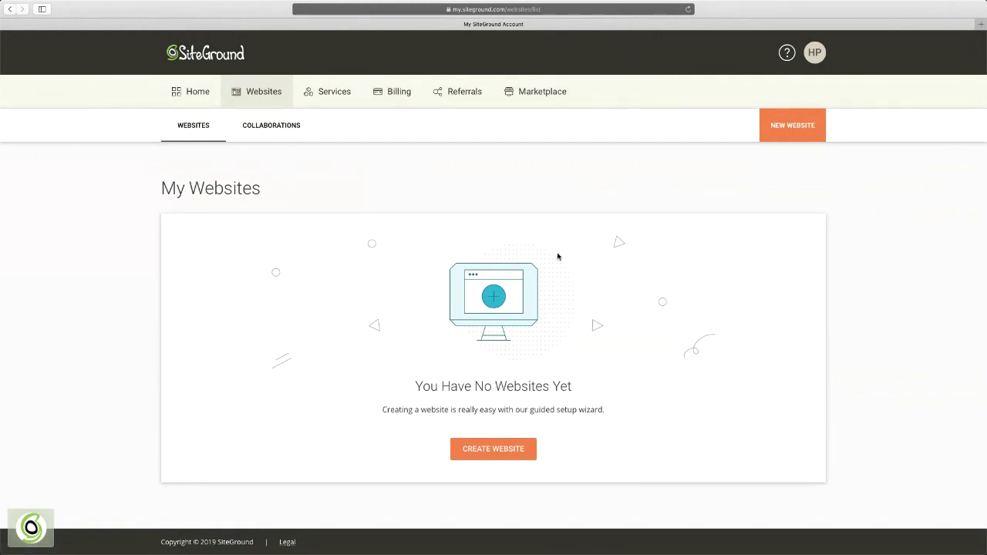
- Open Site Tools for sgwebinars.com from the collaborator's Collaboration Websites, and return to the account home
{"action": "left_click", "coordinate": [285, 136]}
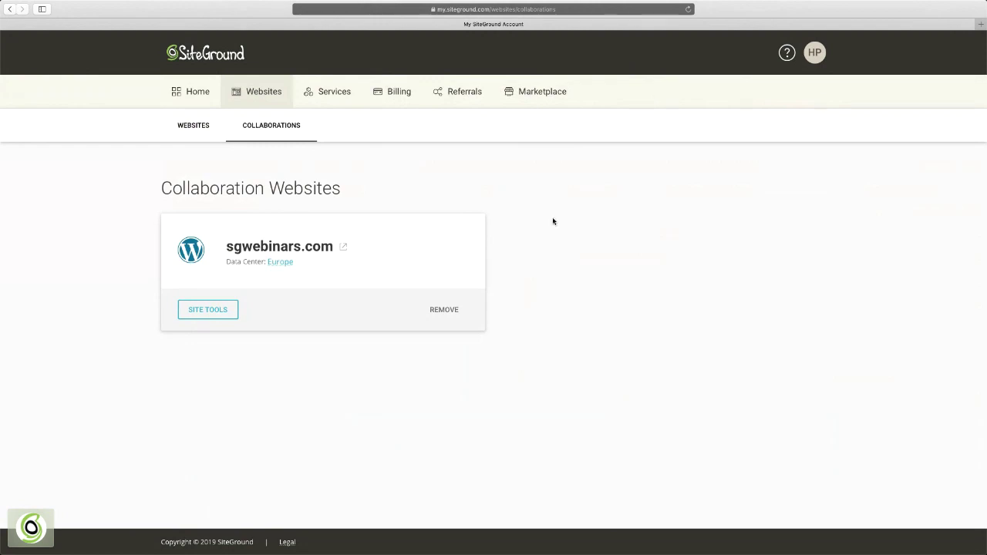
{"action": "left_click", "coordinate": [207, 311]}
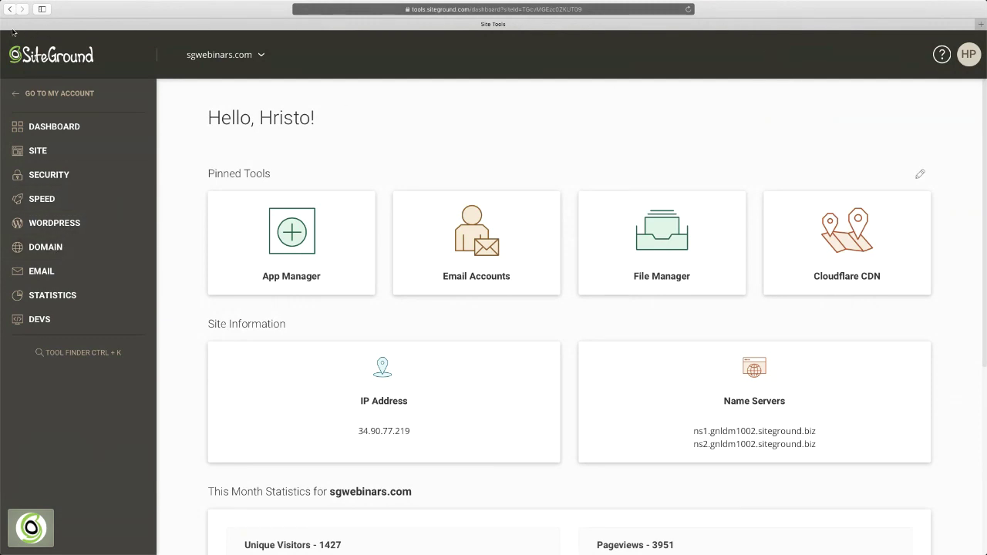
{"action": "left_click", "coordinate": [58, 93]}
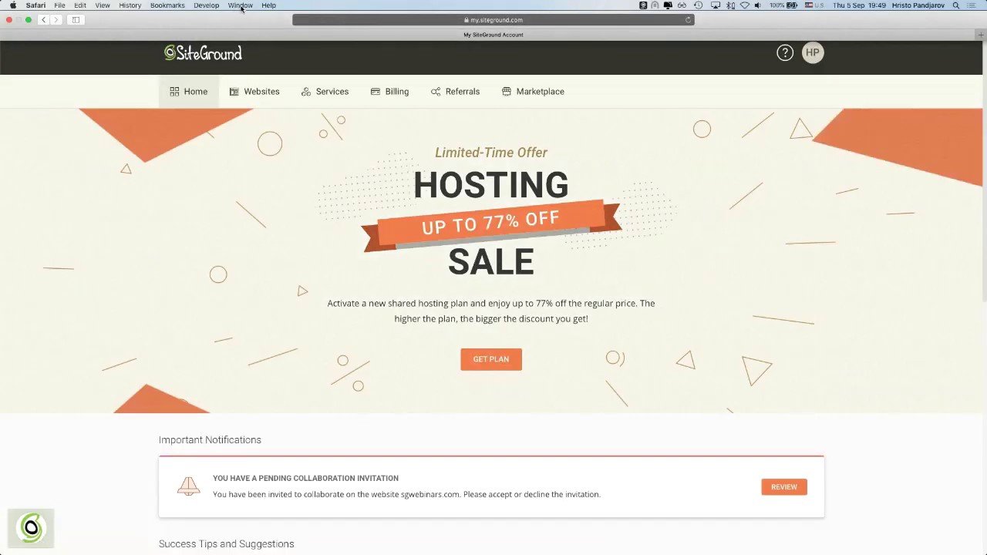
- Revisit the owner's user list for sgwebinars.com, and switch to the client's white-label Site Tools window
{"action": "left_click", "coordinate": [240, 6]}
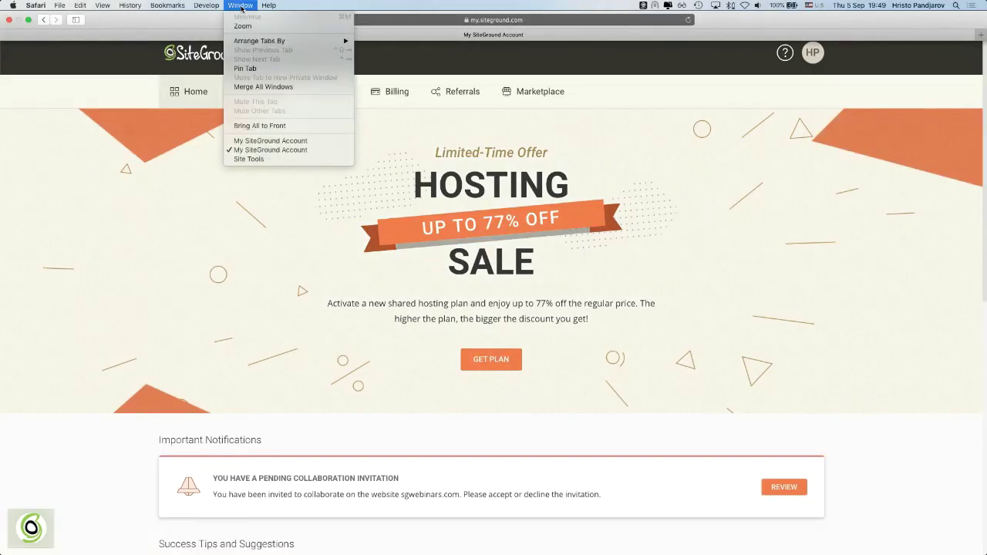
{"action": "left_click", "coordinate": [256, 144]}
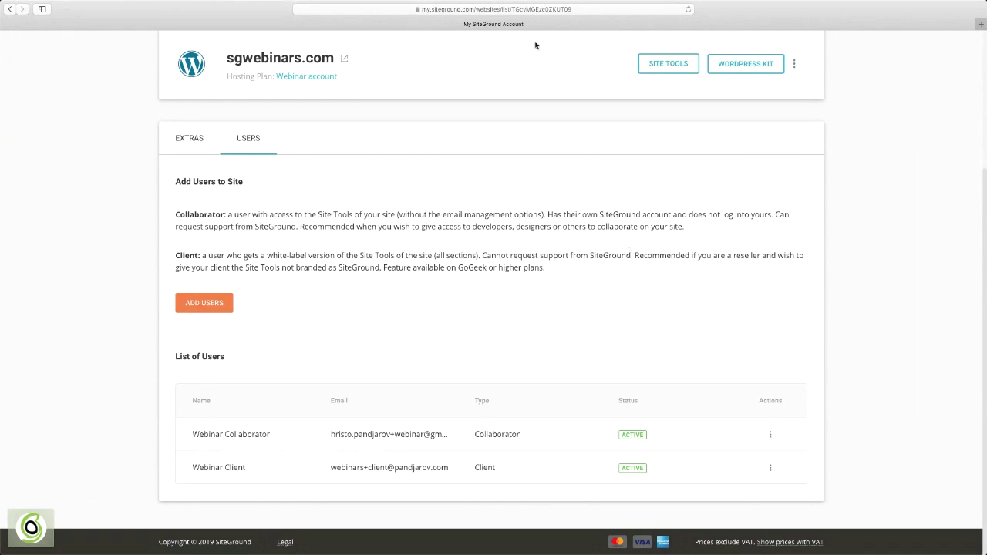
{"action": "mouse_move", "coordinate": [455, 2]}
{"action": "left_click", "coordinate": [240, 5]}
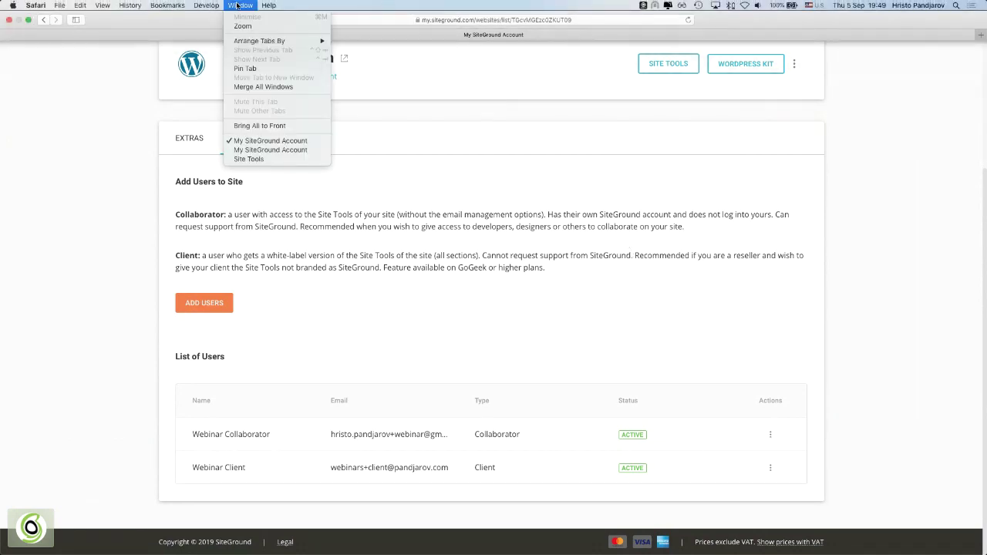
{"action": "left_click", "coordinate": [251, 159]}
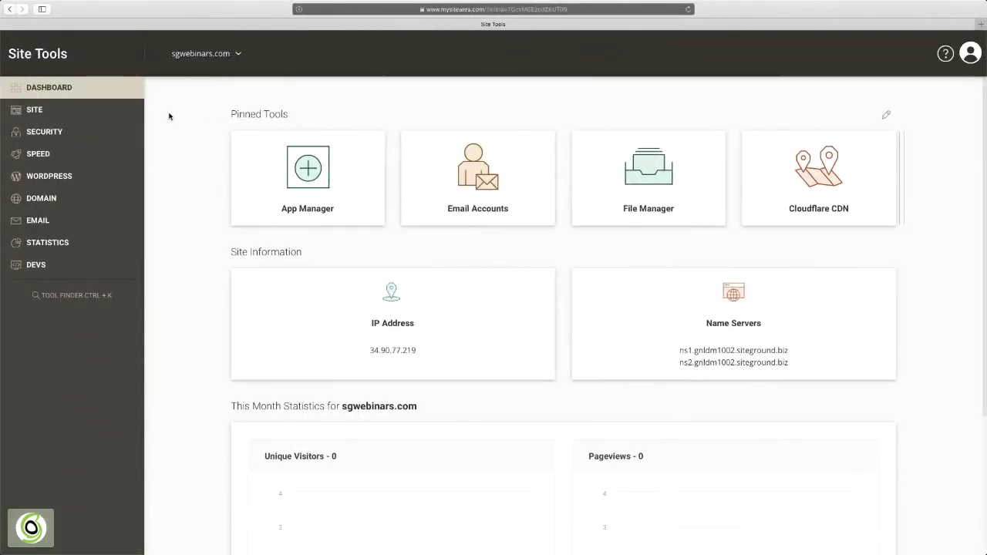
- Check the Email Accounts page and Site section in the white-label Site Tools, and read the quick help article "How to configure my email client?"
{"action": "left_click", "coordinate": [51, 221]}
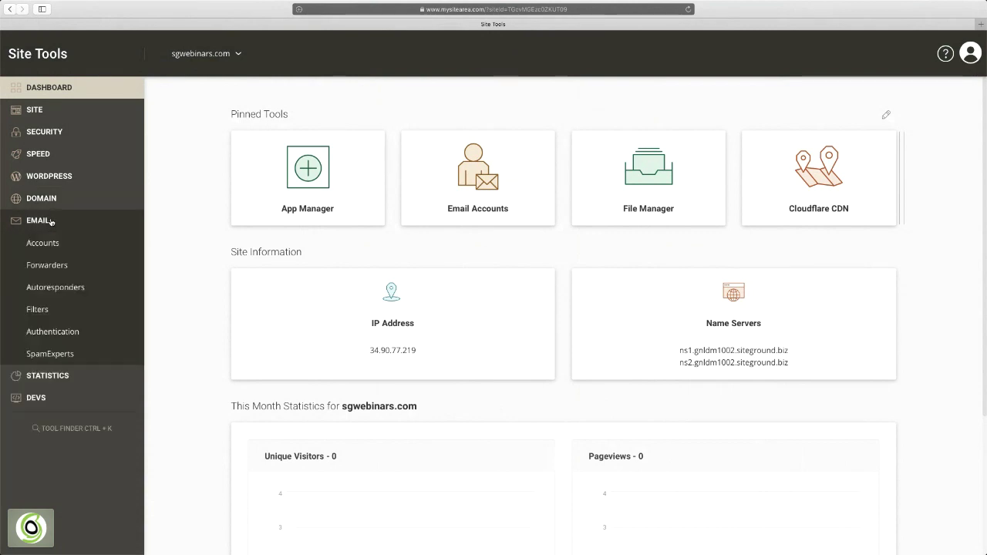
{"action": "left_click", "coordinate": [42, 243]}
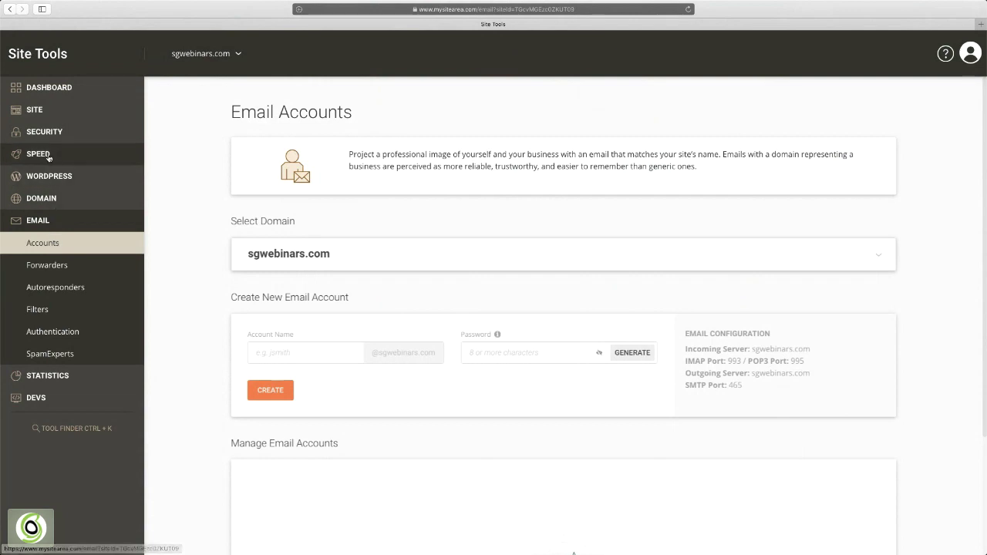
{"action": "left_click", "coordinate": [36, 113]}
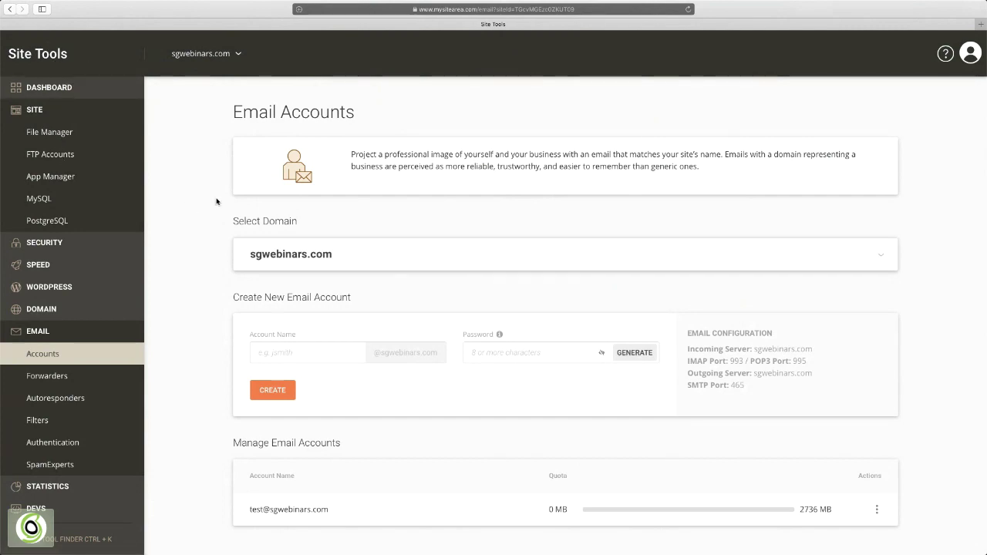
{"action": "left_click", "coordinate": [945, 56]}
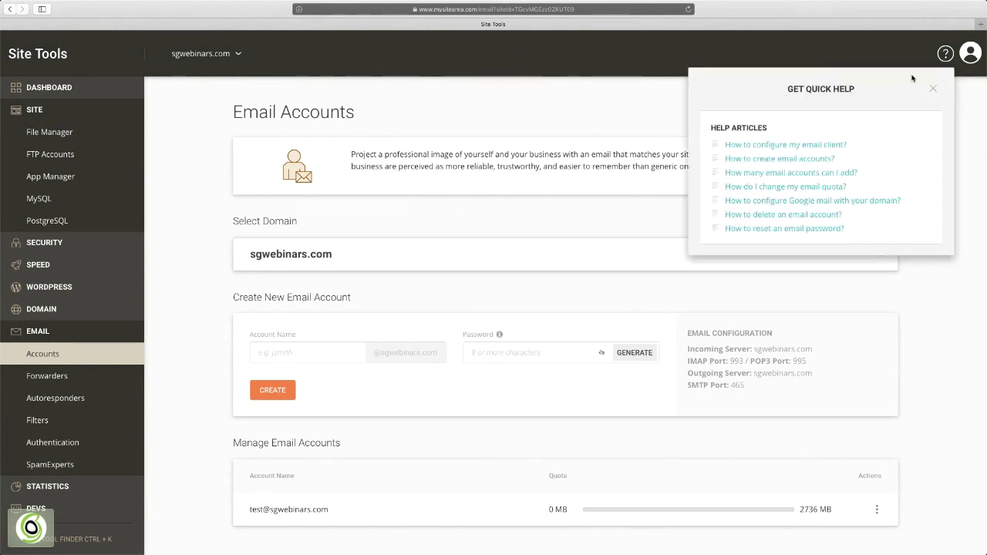
{"action": "left_click", "coordinate": [822, 145]}
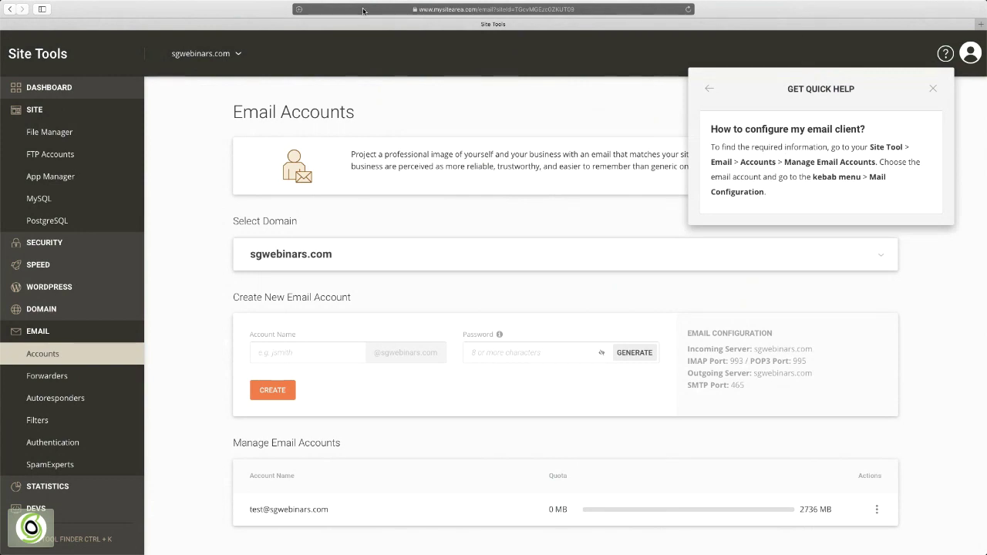
- Close the white-label Site Tools window and stop sharing the screen in the Crowdcast broadcast
{"action": "mouse_move", "coordinate": [204, 2]}
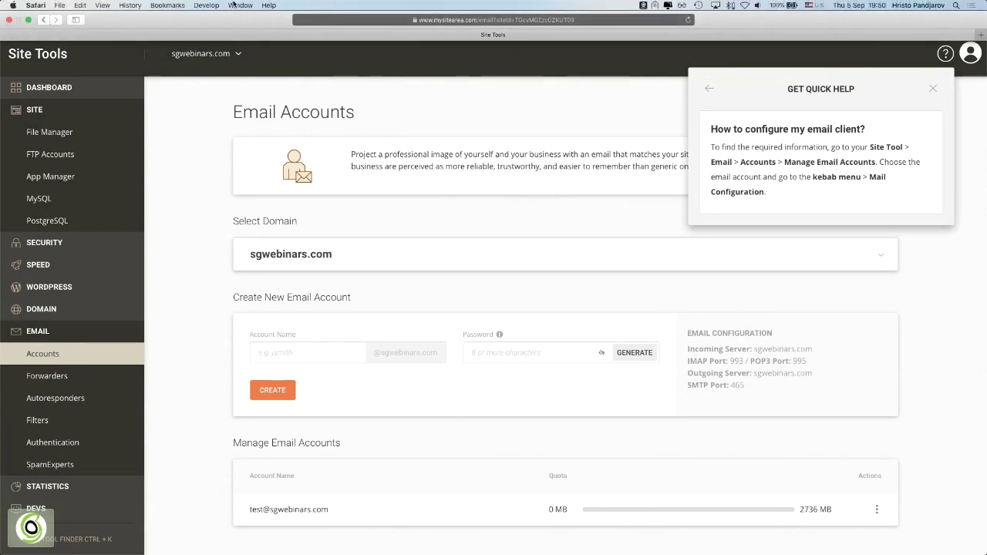
{"action": "left_click", "coordinate": [9, 19]}
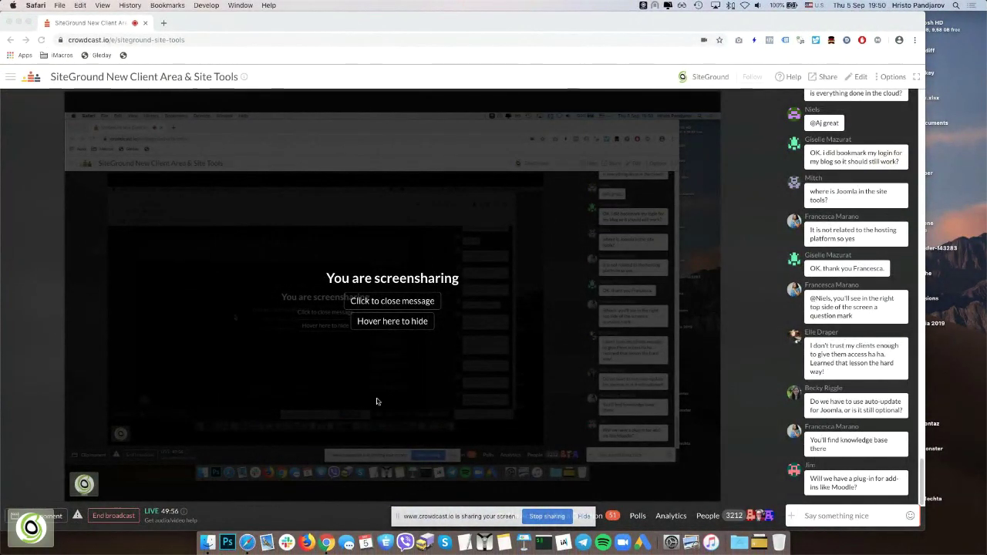
{"action": "left_click", "coordinate": [547, 516]}
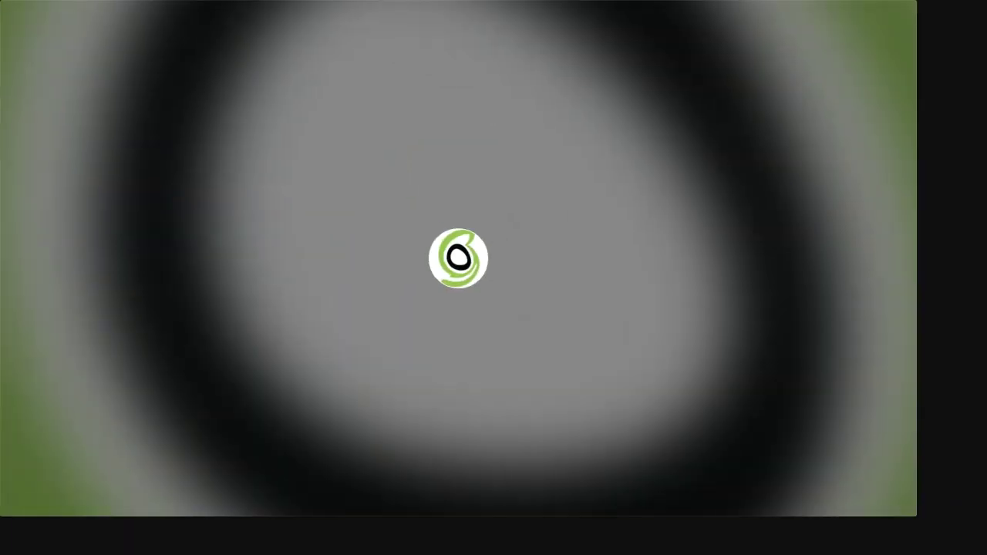